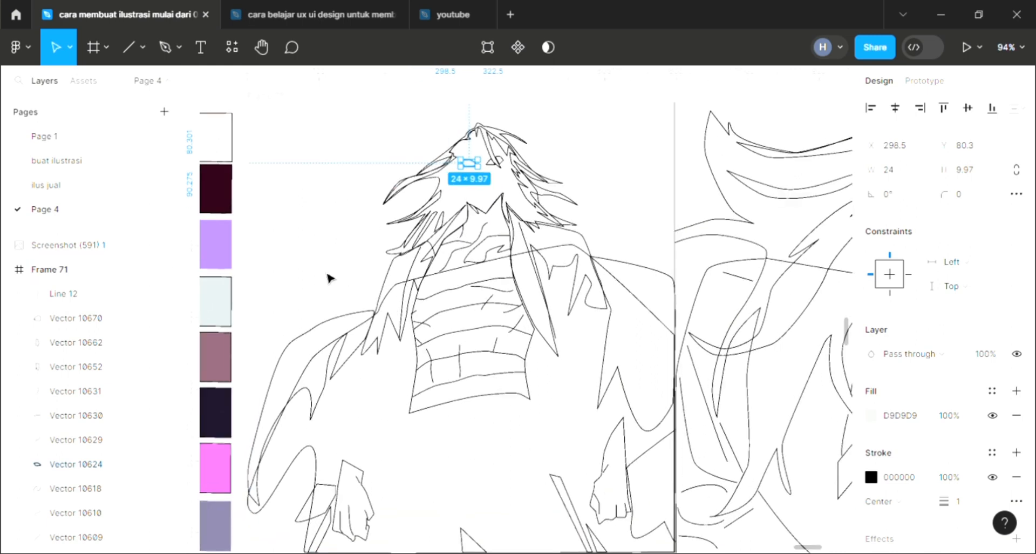
Fill the character's left-hand eye shape with white FFFFFF sampled from the canvas
{"action": "key", "text": "i"}
{"action": "key", "text": "Escape"}
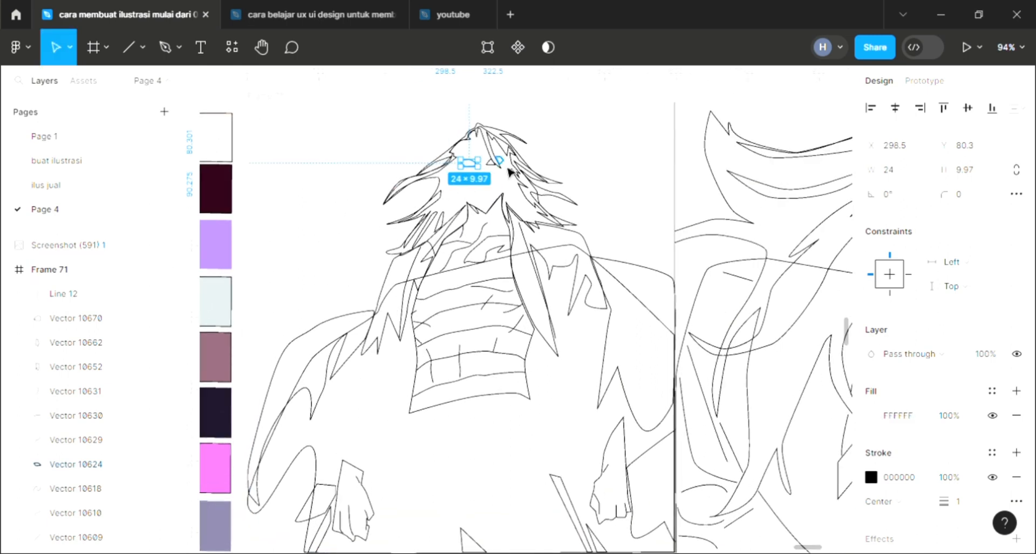
{"action": "key", "text": "Tab"}
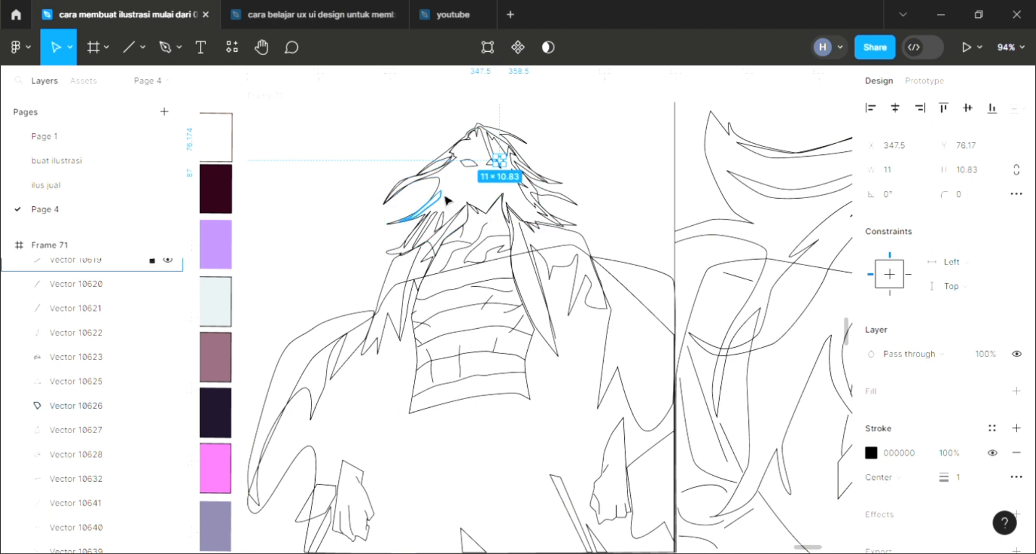
Fill the large head and beard shape with the dark maroon palette color and send it behind the other shapes
{"action": "left_click", "coordinate": [396, 260]}
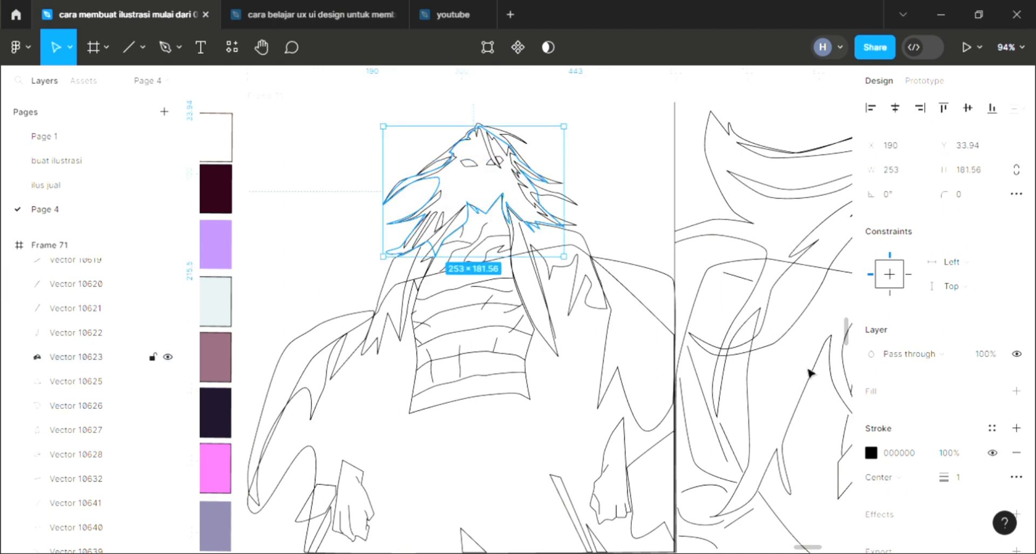
{"action": "left_click", "coordinate": [1018, 391]}
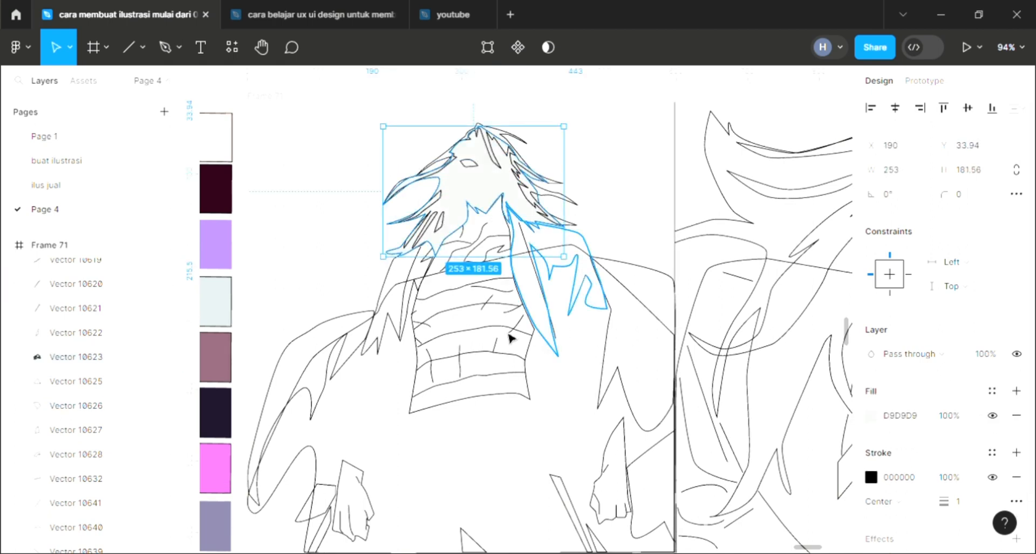
{"action": "key", "text": "i"}
{"action": "left_click", "coordinate": [212, 193]}
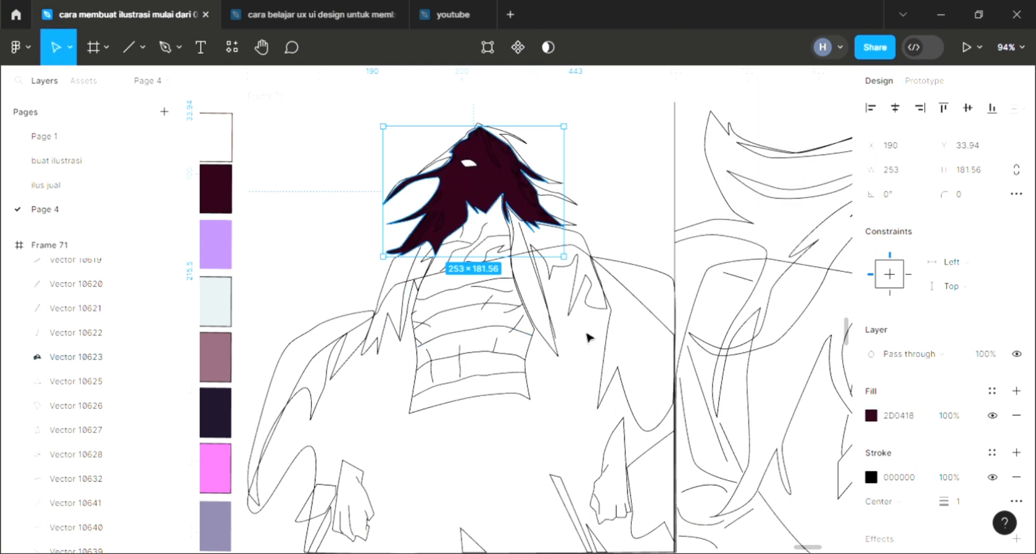
{"action": "key", "text": "ctrl+shift+bracketleft"}
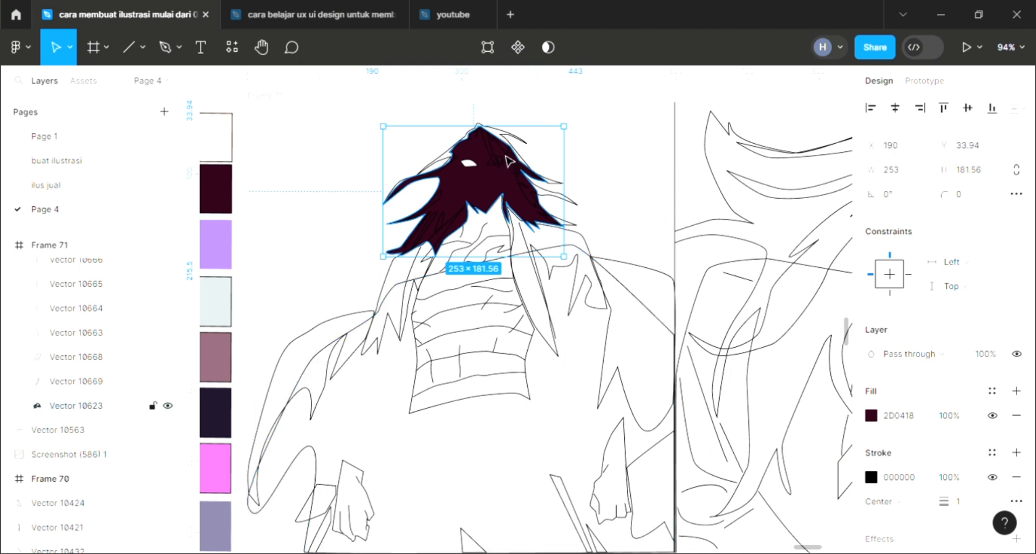
{"action": "left_click", "coordinate": [590, 170]}
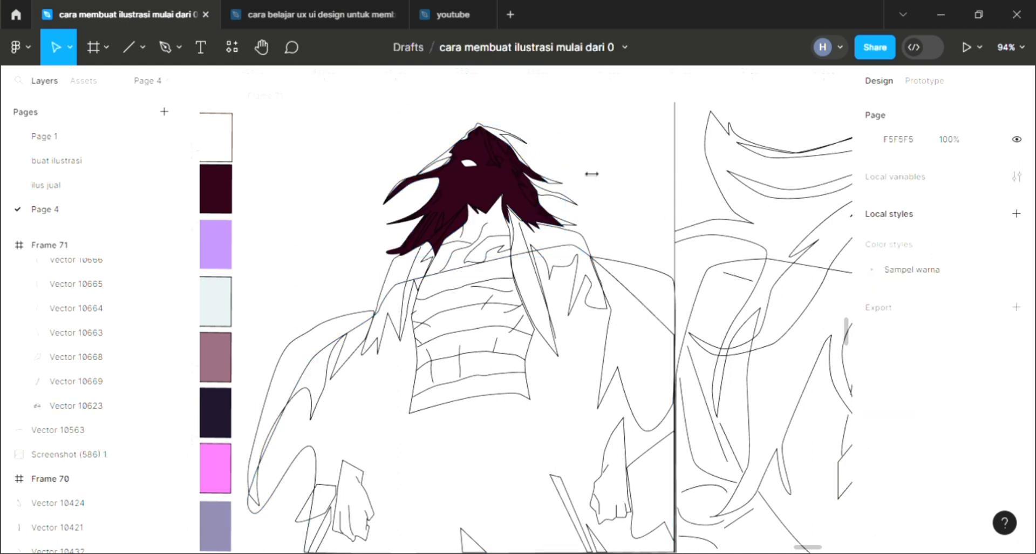
Fill both small pieces of the character's right-hand eye with white FFFFFF sampled from the canvas
{"action": "left_click", "coordinate": [499, 160]}
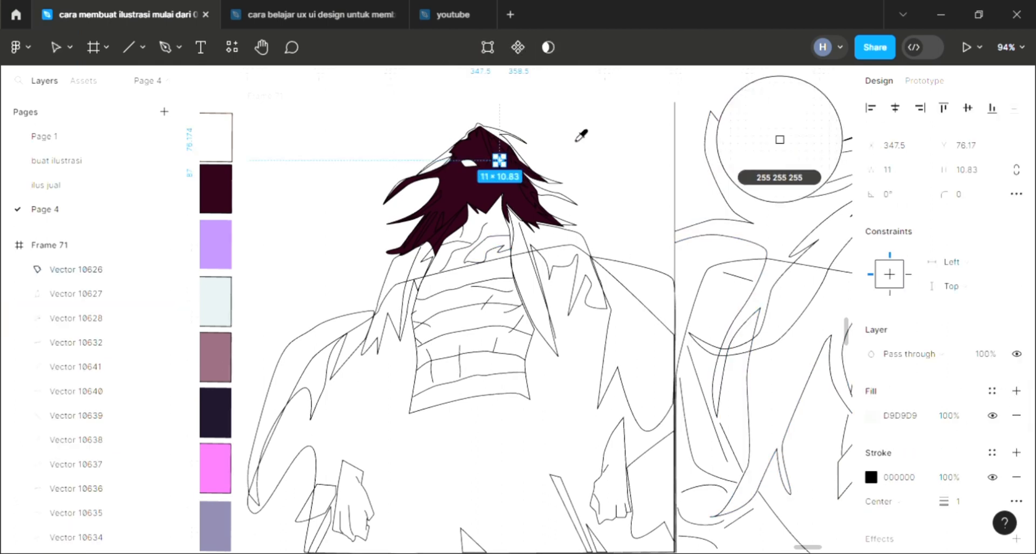
{"action": "left_click", "coordinate": [550, 156]}
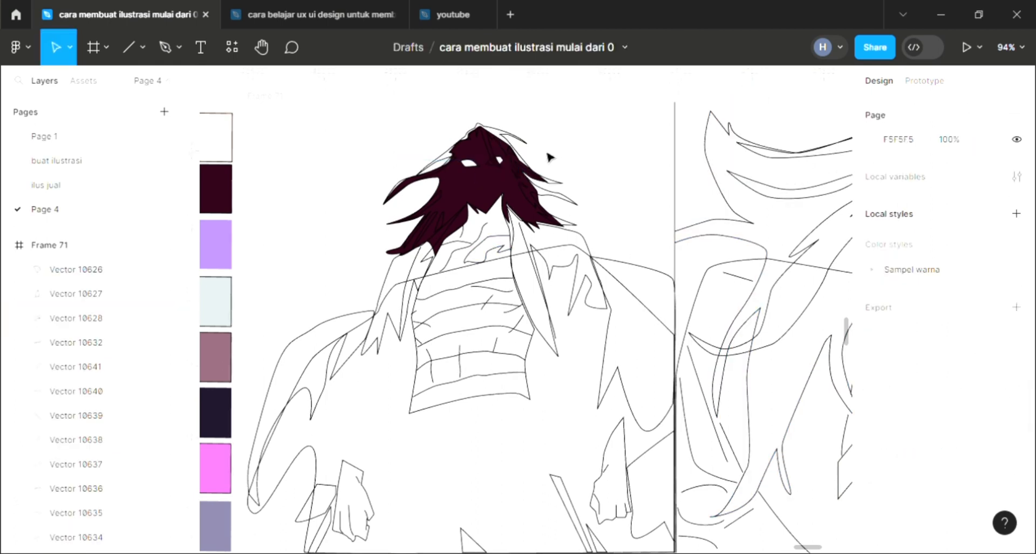
{"action": "left_click", "coordinate": [491, 161]}
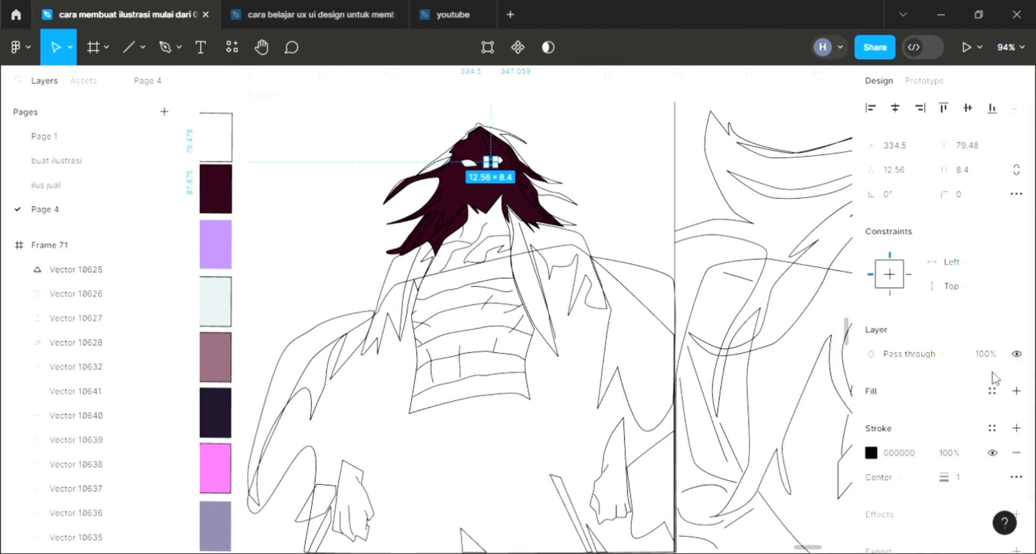
{"action": "left_click", "coordinate": [1016, 391]}
{"action": "key", "text": "i"}
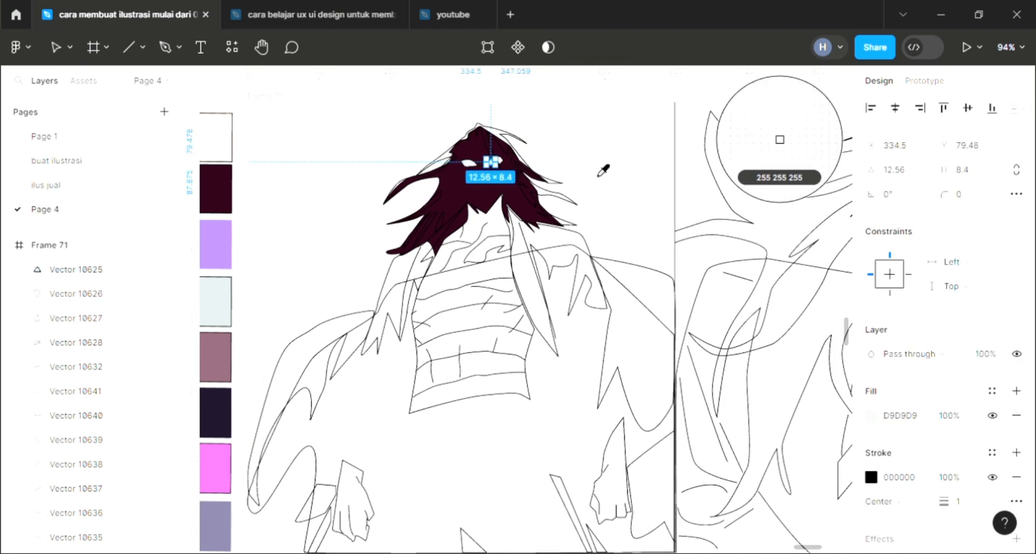
{"action": "left_click", "coordinate": [598, 176]}
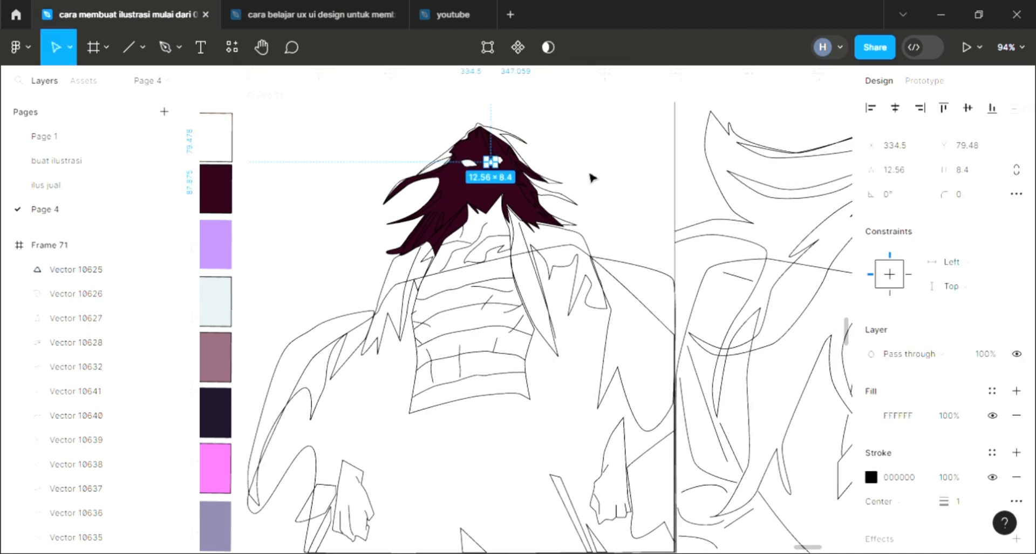
{"action": "key", "text": "Escape"}
Add a D9D9D9 fill to the outer hair outline shape running along both sides of the head
{"action": "left_click", "coordinate": [563, 188]}
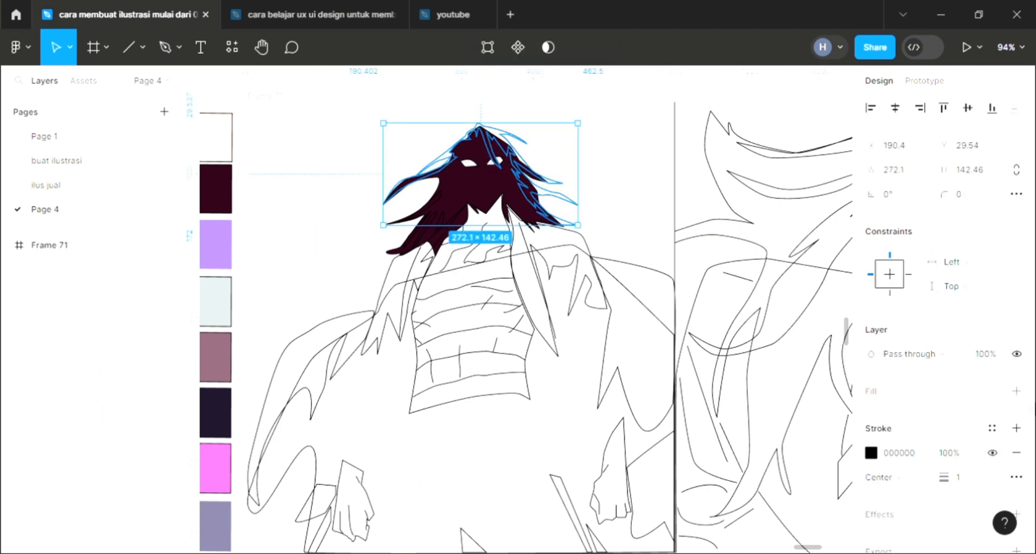
{"action": "left_click", "coordinate": [1017, 390]}
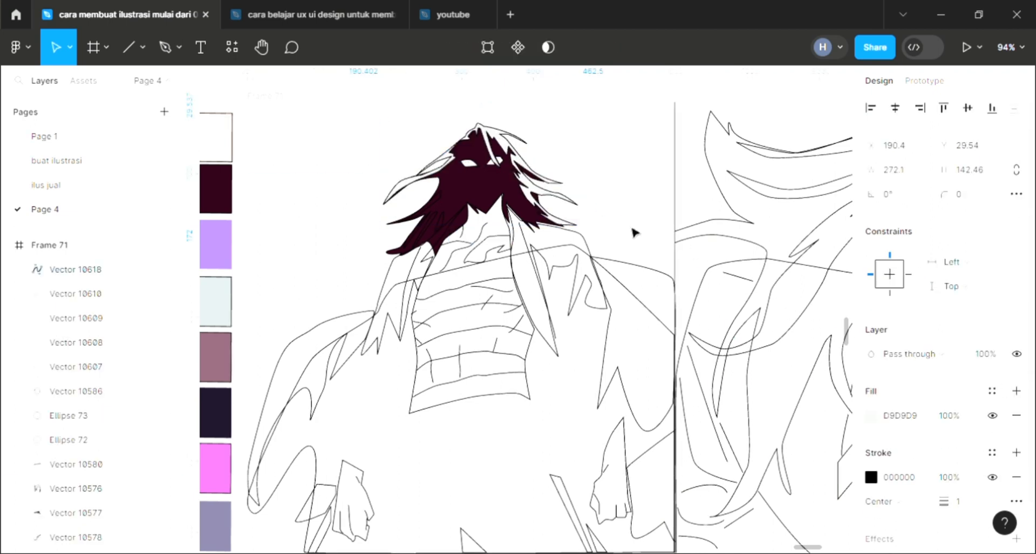
{"action": "scroll", "coordinate": [553, 232], "scroll_direction": "up", "scroll_amount": 1}
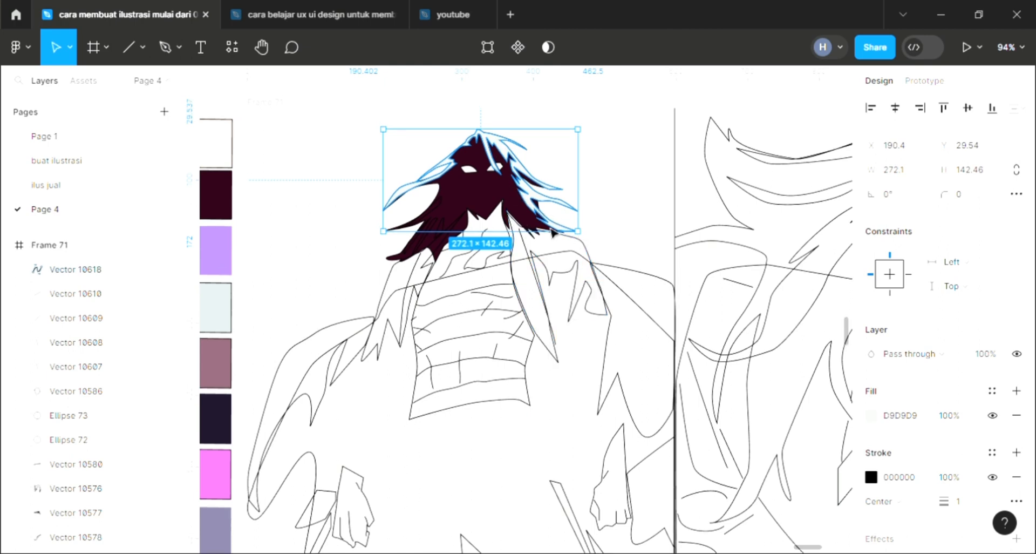
{"action": "left_click", "coordinate": [352, 231]}
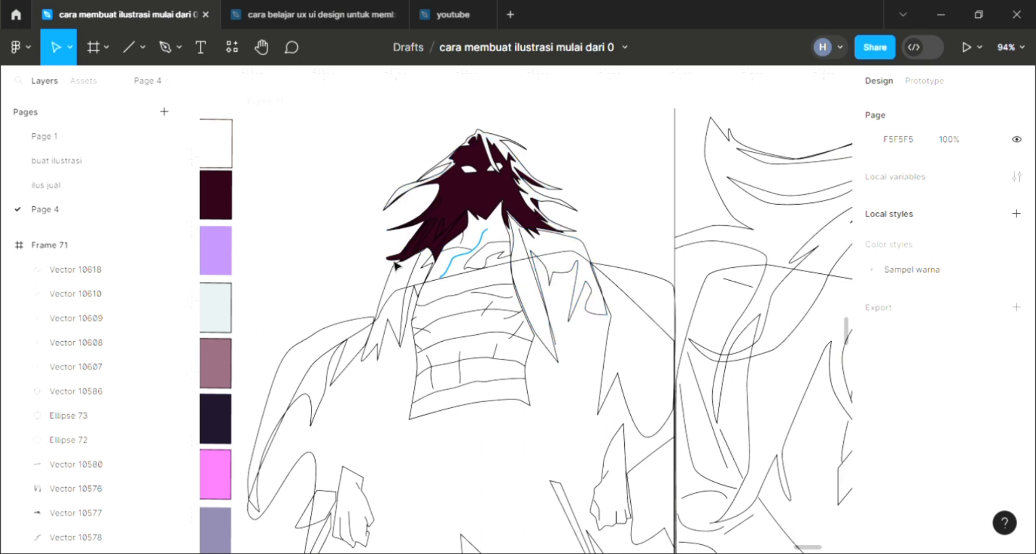
Add D9D9D9 fills to the three thin highlight strands in the beard's left-hand lock
{"action": "scroll", "coordinate": [392, 268], "scroll_direction": "up", "scroll_amount": 3}
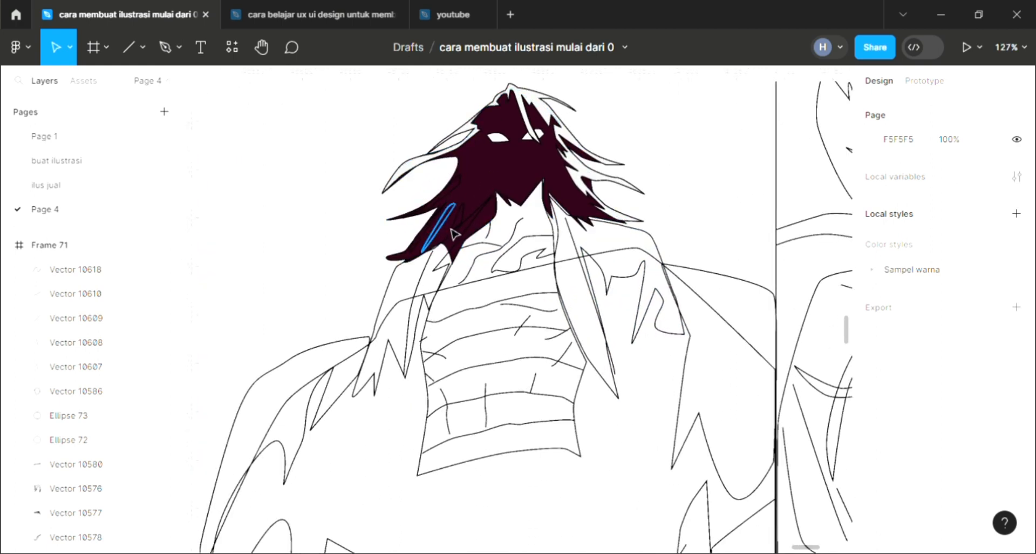
{"action": "left_click", "coordinate": [454, 235]}
{"action": "left_click", "coordinate": [447, 231]}
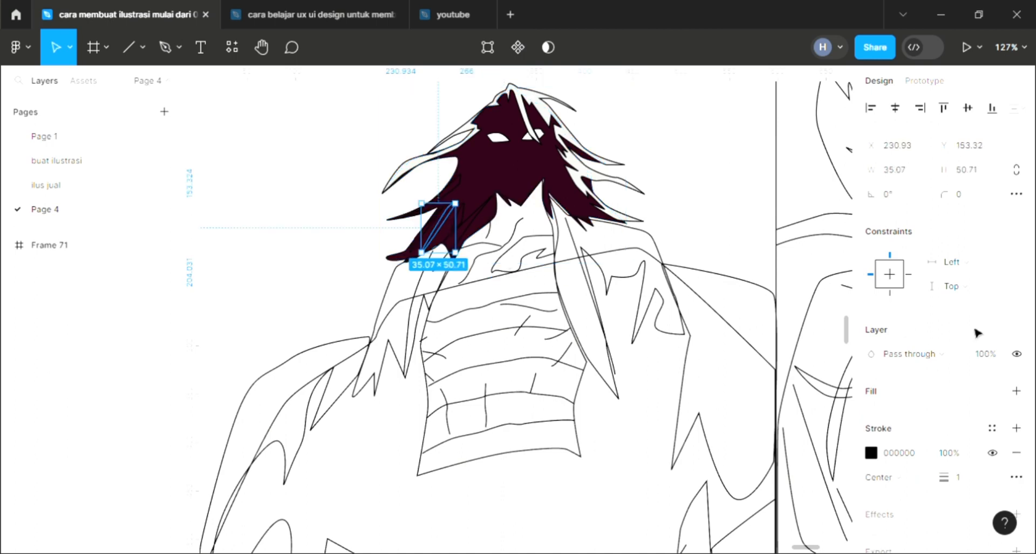
{"action": "left_click", "coordinate": [1016, 391]}
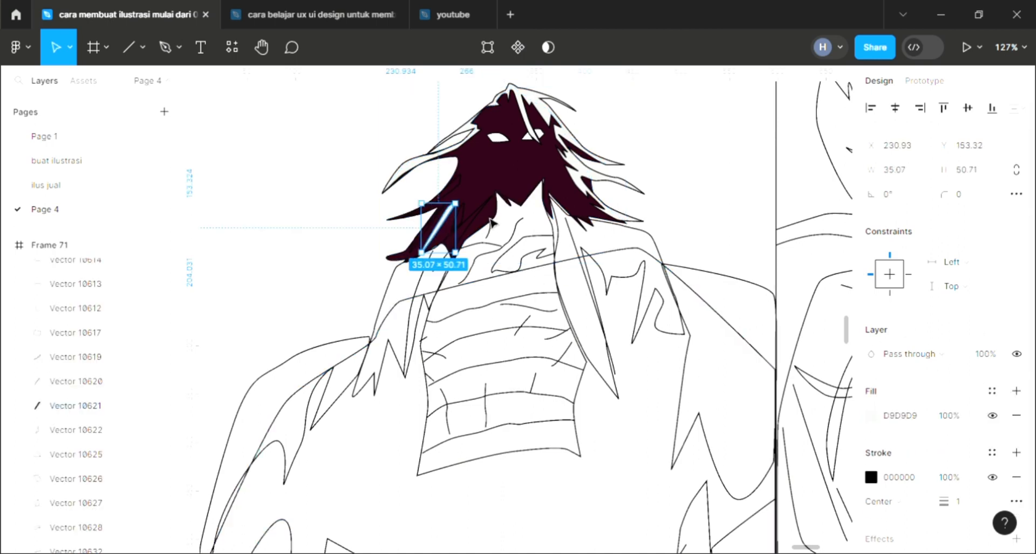
{"action": "left_click", "coordinate": [459, 217]}
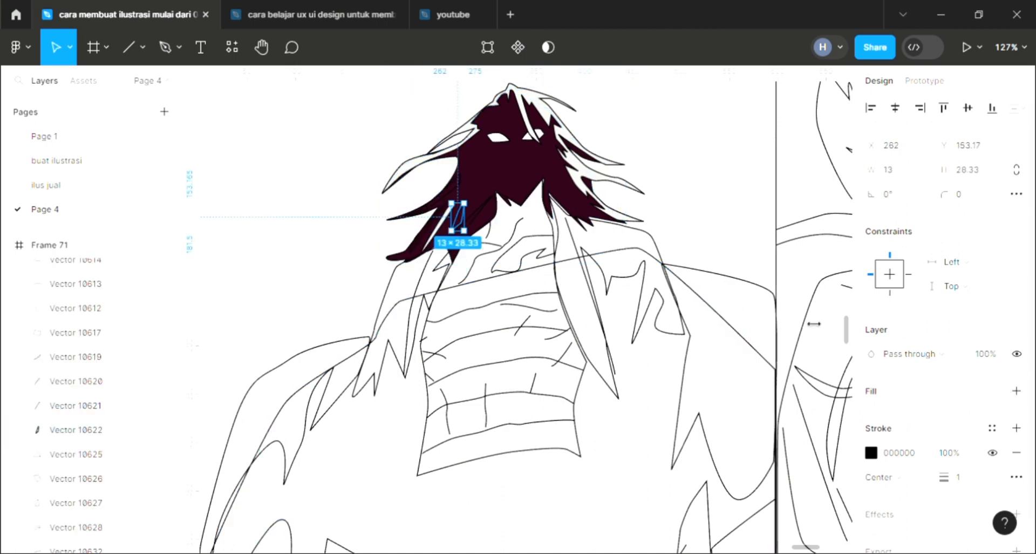
{"action": "left_click", "coordinate": [1016, 391]}
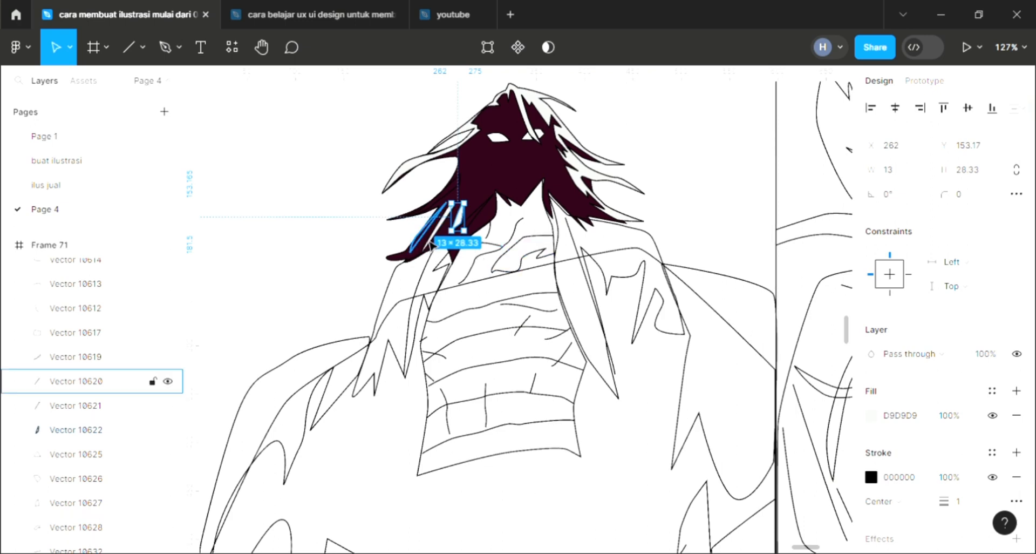
{"action": "left_click", "coordinate": [442, 223]}
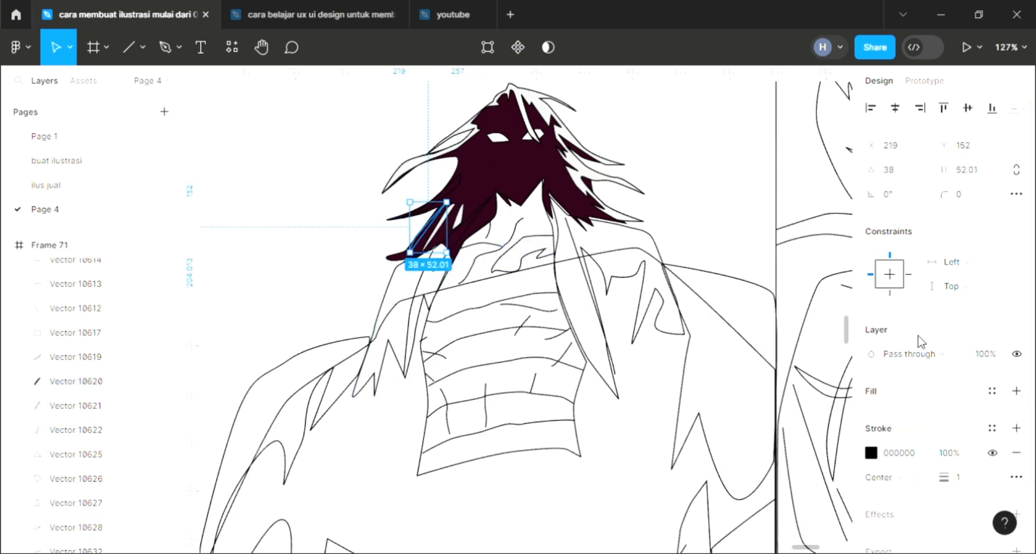
{"action": "left_click", "coordinate": [1017, 390]}
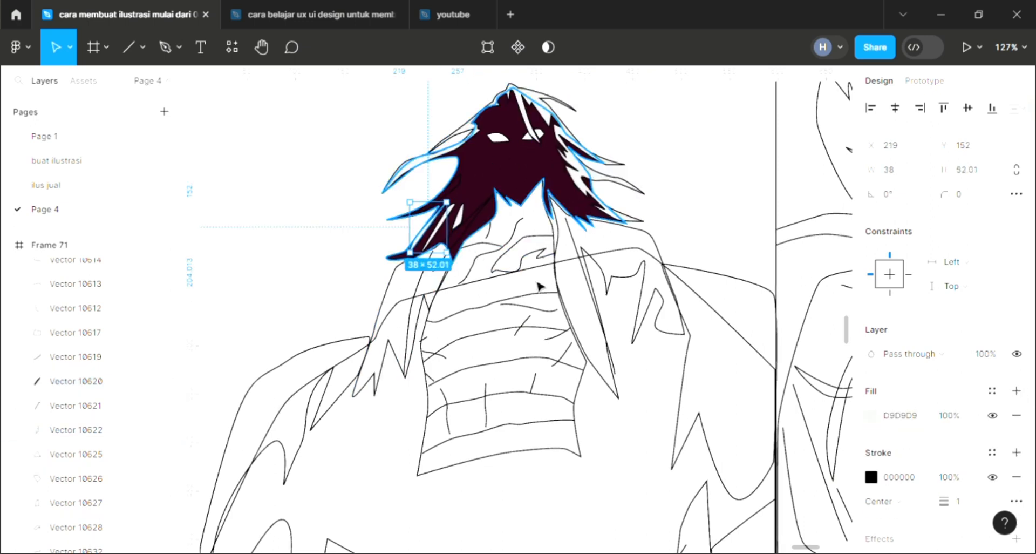
Fill the neck and torso shape with the white palette color and send it behind its detail lines
{"action": "scroll", "coordinate": [581, 426], "scroll_direction": "down", "scroll_amount": 1}
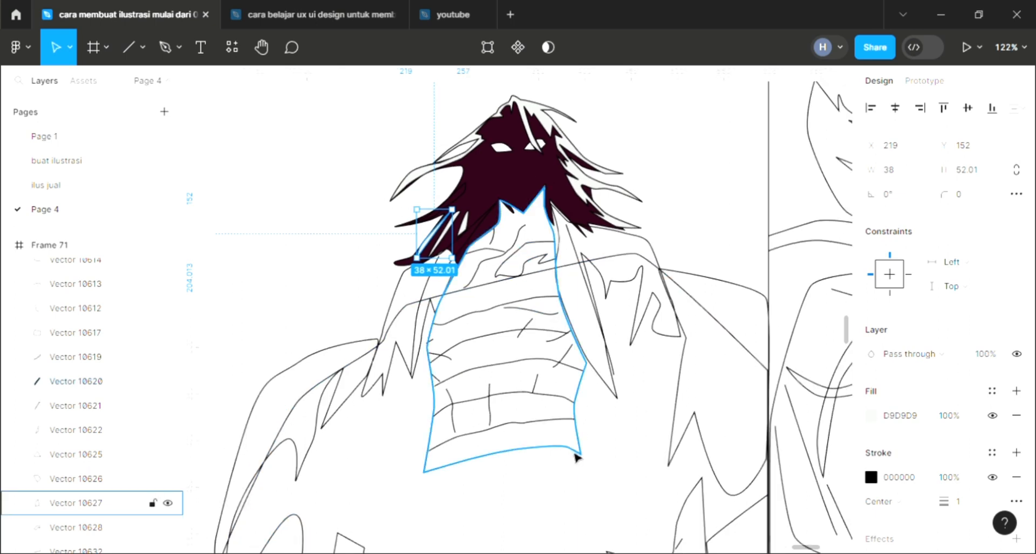
{"action": "left_click", "coordinate": [576, 458]}
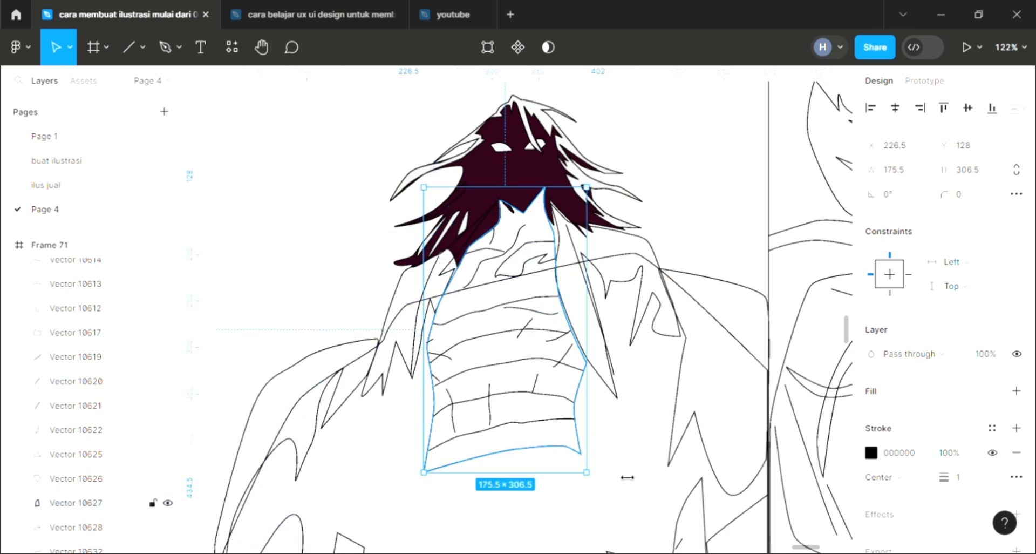
{"action": "left_click", "coordinate": [1017, 391]}
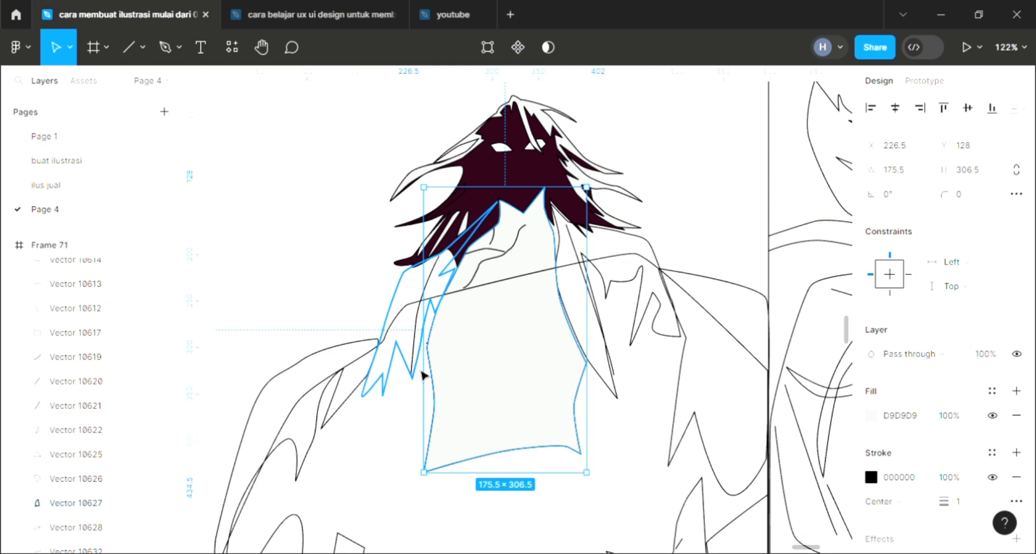
{"action": "key", "text": "ctrl+shift+bracketleft"}
{"action": "scroll", "coordinate": [424, 376], "scroll_direction": "down", "scroll_amount": 3}
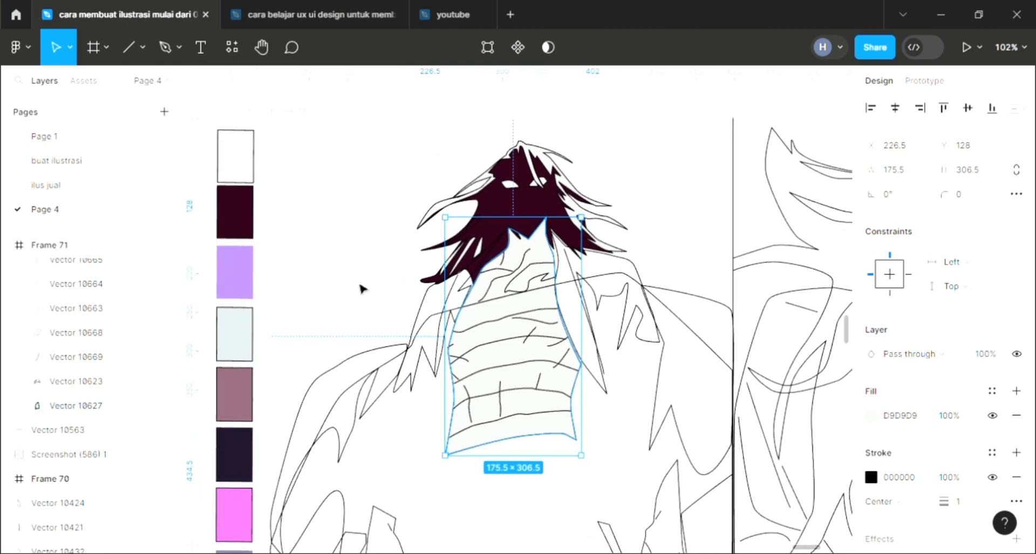
{"action": "key", "text": "i"}
{"action": "left_click", "coordinate": [235, 156]}
{"action": "left_click", "coordinate": [358, 254]}
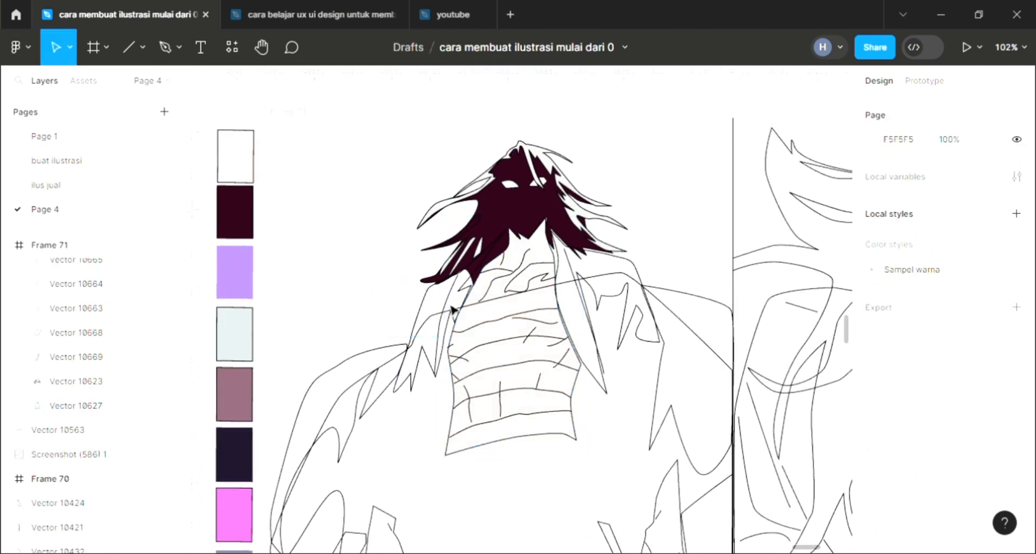
Fill the jagged piece hanging beside the torso below the beard's left-hand side with the purple palette color AD85F4
{"action": "scroll", "coordinate": [519, 315], "scroll_direction": "up", "scroll_amount": 3}
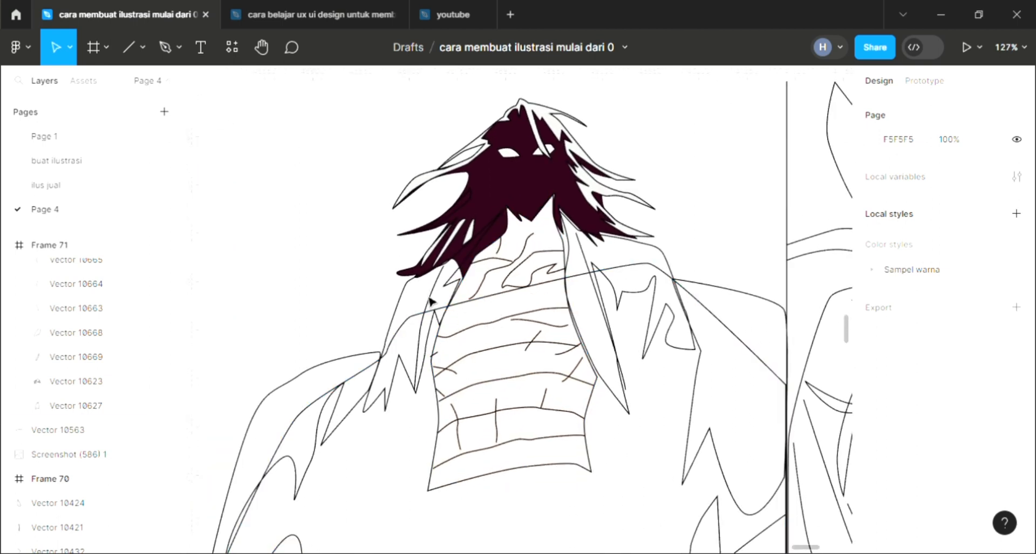
{"action": "left_click", "coordinate": [403, 321]}
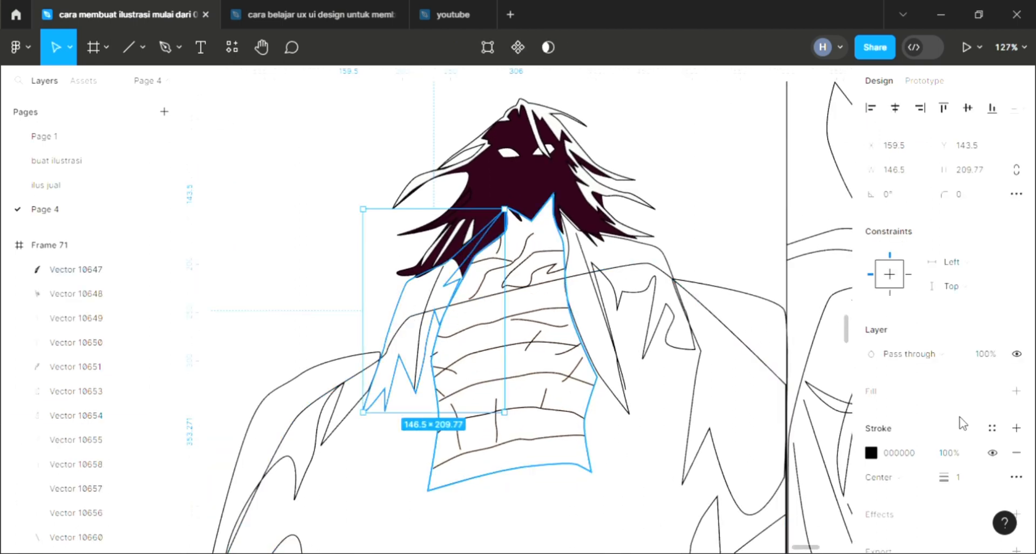
{"action": "left_click", "coordinate": [1016, 391]}
{"action": "scroll", "coordinate": [528, 352], "scroll_direction": "down", "scroll_amount": 5}
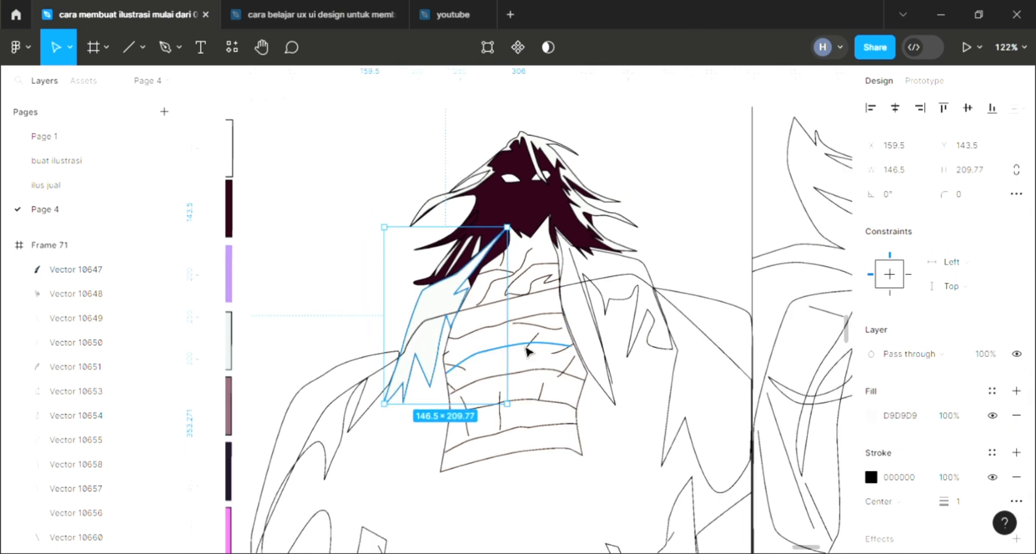
{"action": "scroll", "coordinate": [336, 352], "scroll_direction": "left", "scroll_amount": 1}
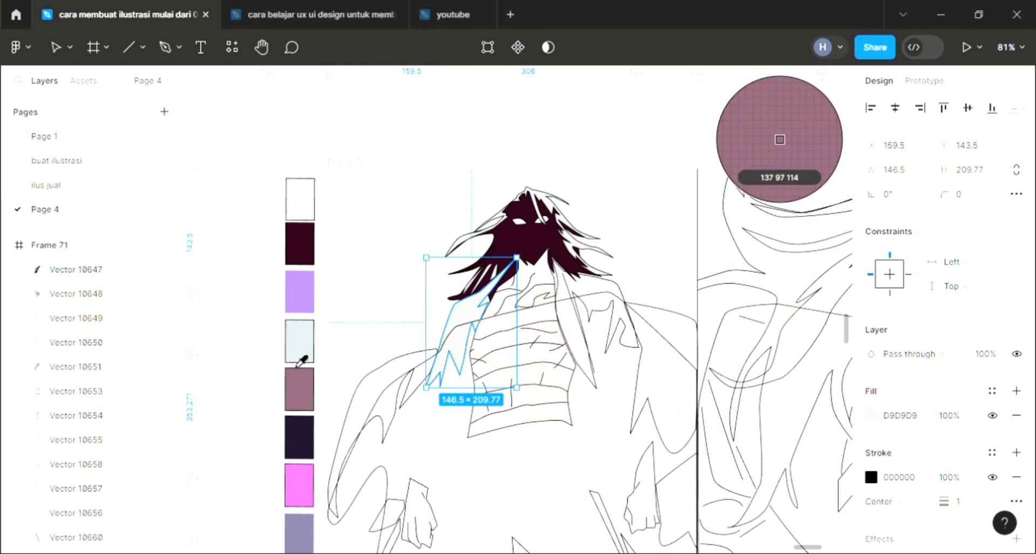
{"action": "left_click", "coordinate": [298, 348]}
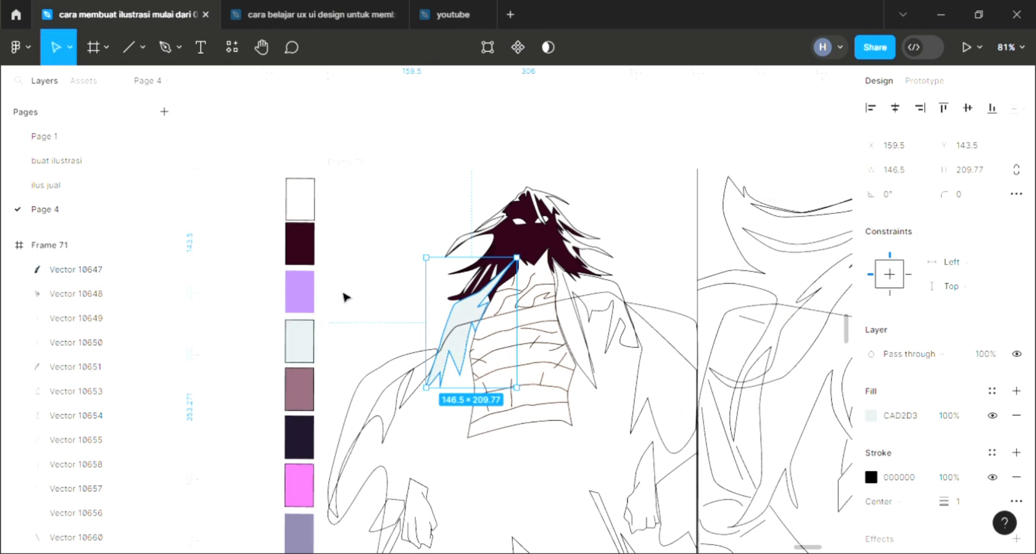
{"action": "key", "text": "i"}
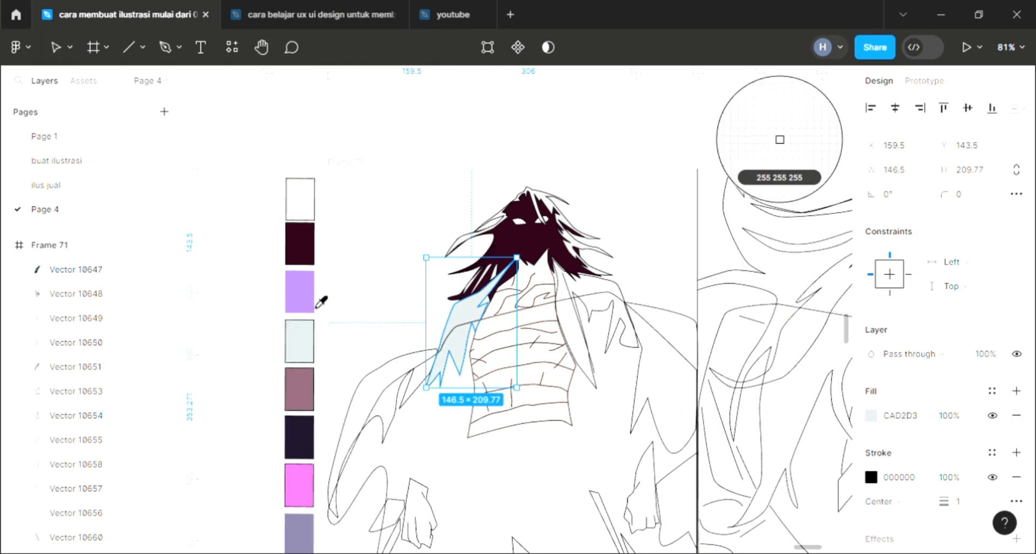
{"action": "left_click", "coordinate": [318, 300]}
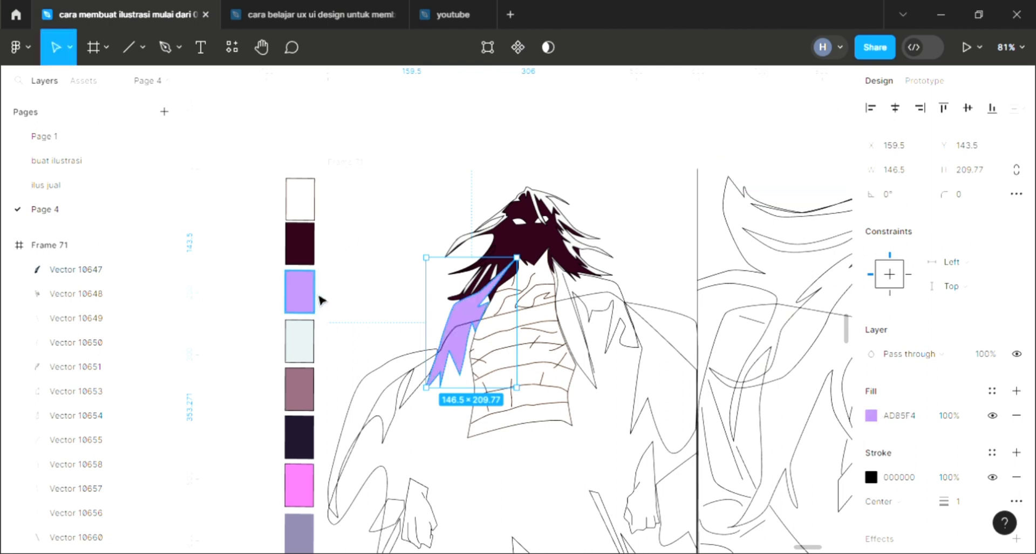
Add a fill to the jagged cloth piece hanging on the torso's right-hand side and color it with the purple AD85F4
{"action": "left_click", "coordinate": [384, 302]}
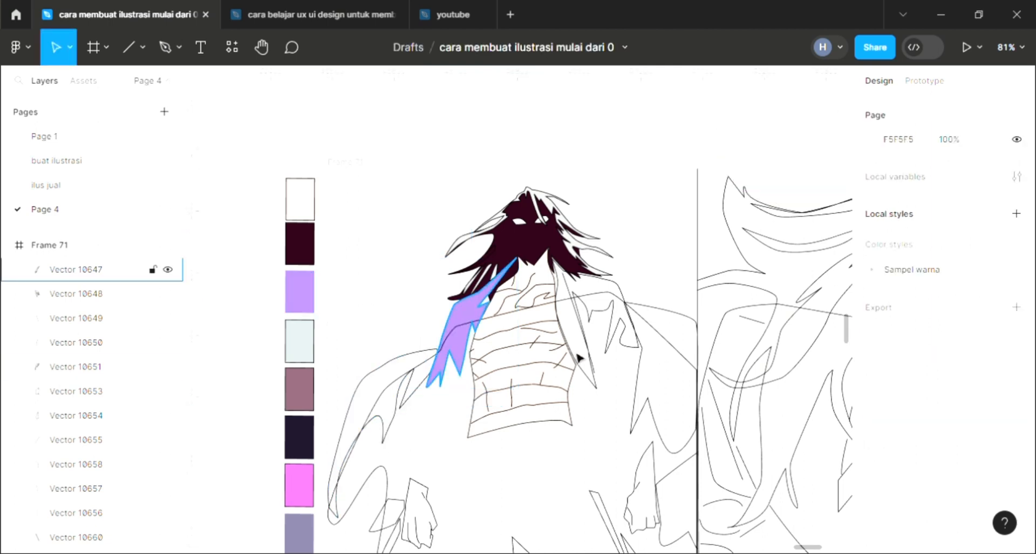
{"action": "left_click", "coordinate": [598, 365]}
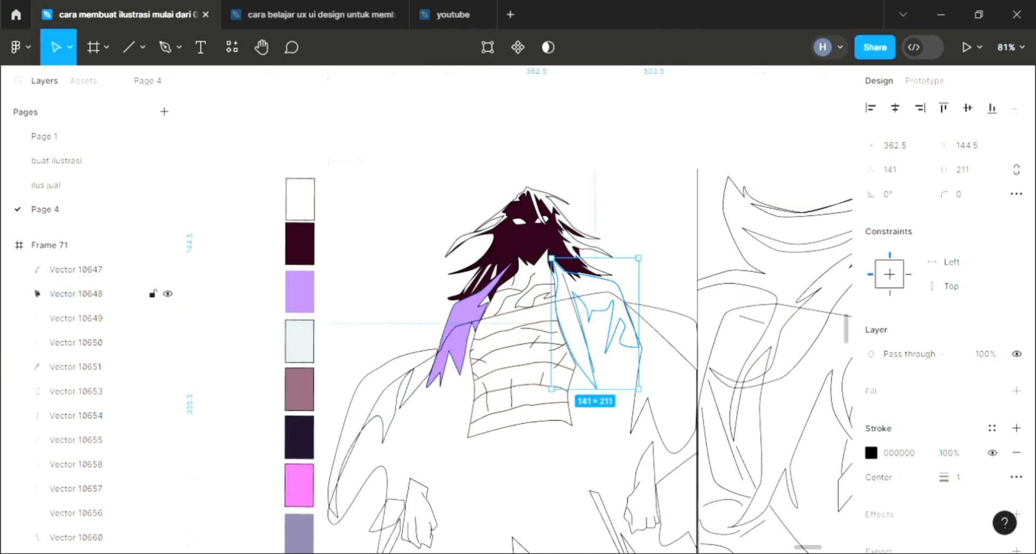
{"action": "left_click", "coordinate": [1017, 390]}
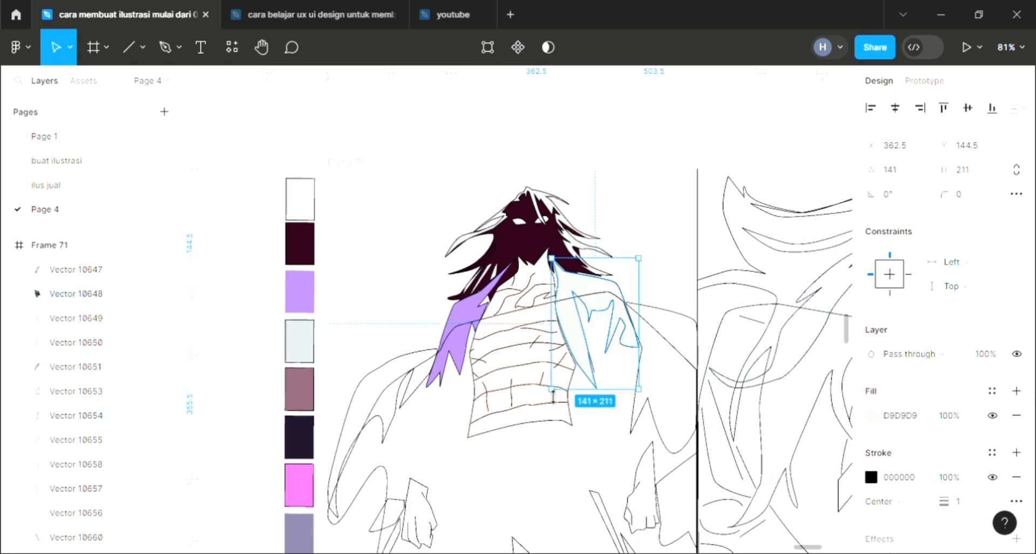
{"action": "key", "text": "i"}
{"action": "left_click", "coordinate": [456, 346]}
{"action": "left_click", "coordinate": [369, 322]}
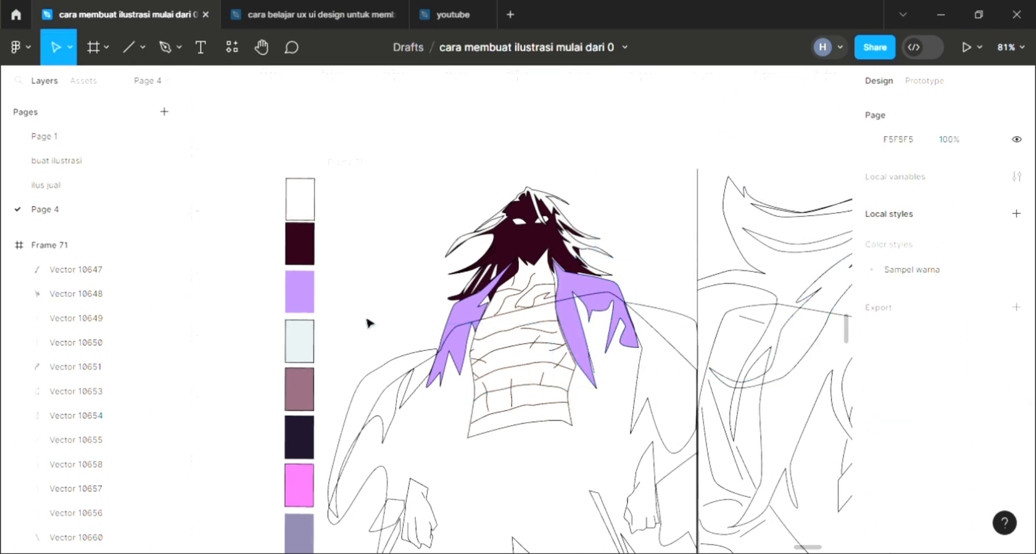
Add a fill to the long pointed cloth shape along the left-hand arm and color it with the purple AD85F4
{"action": "left_click", "coordinate": [401, 420]}
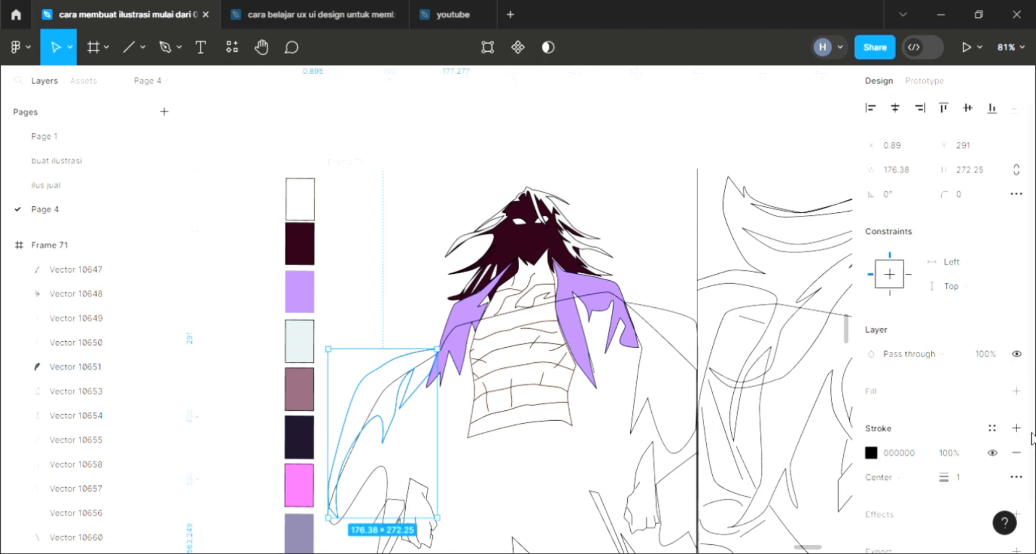
{"action": "left_click", "coordinate": [1016, 390]}
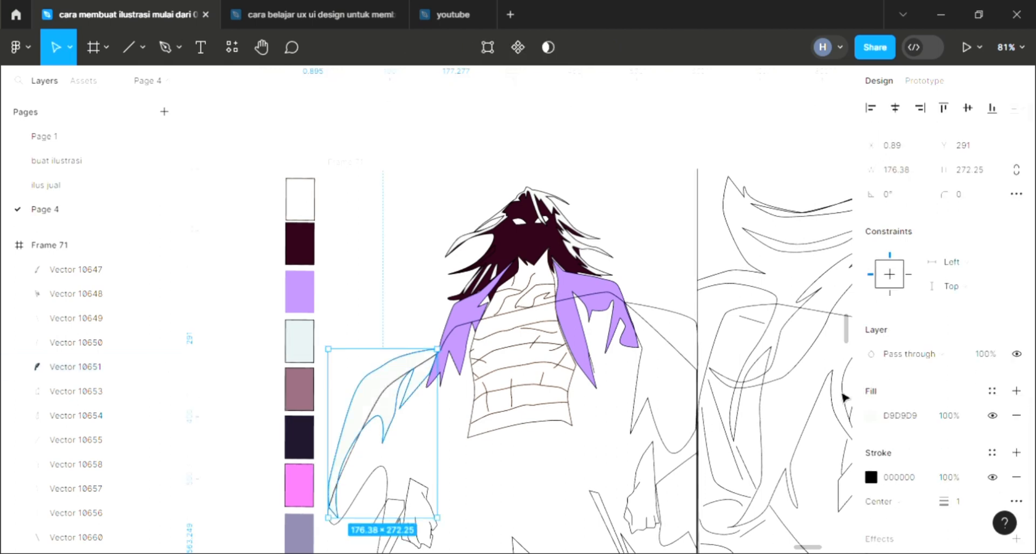
{"action": "key", "text": "i"}
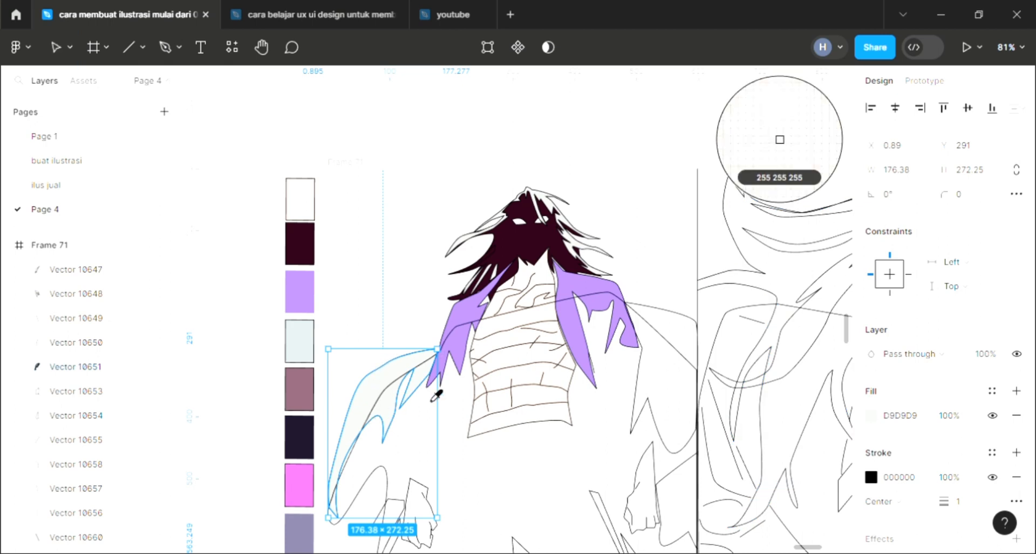
{"action": "left_click", "coordinate": [471, 335]}
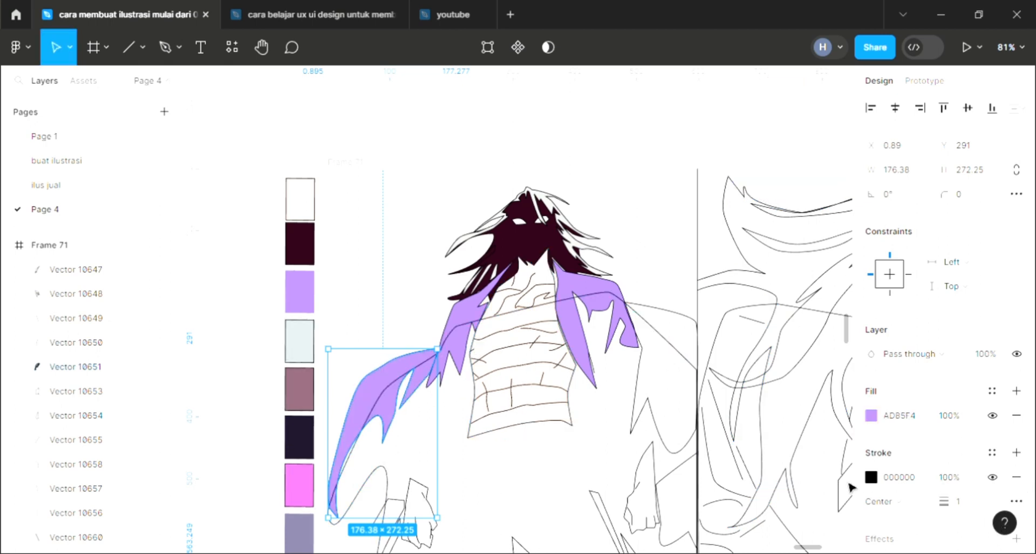
Recolor the left-hand arm's cloth shape and the jagged piece beside the torso's left-hand side with the pink palette color F86FF6
{"action": "left_click", "coordinate": [666, 443]}
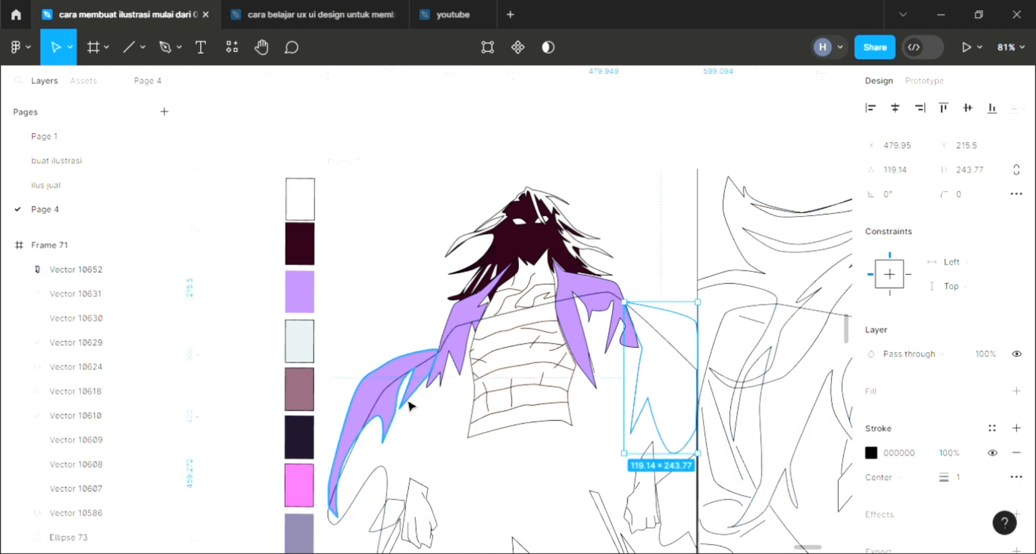
{"action": "left_click", "coordinate": [393, 384]}
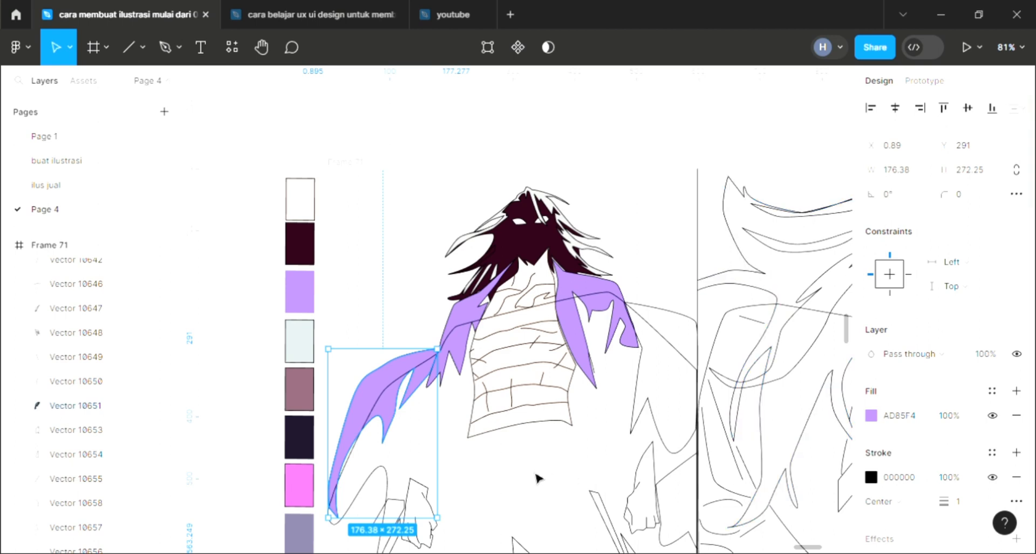
{"action": "key", "text": "i"}
{"action": "left_click", "coordinate": [301, 491]}
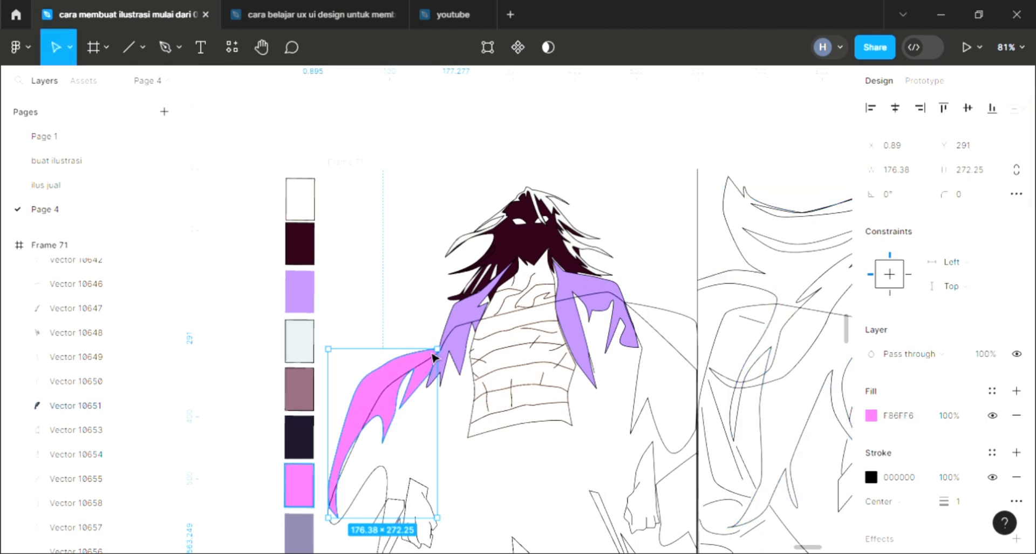
{"action": "left_click", "coordinate": [76, 308]}
{"action": "key", "text": "i"}
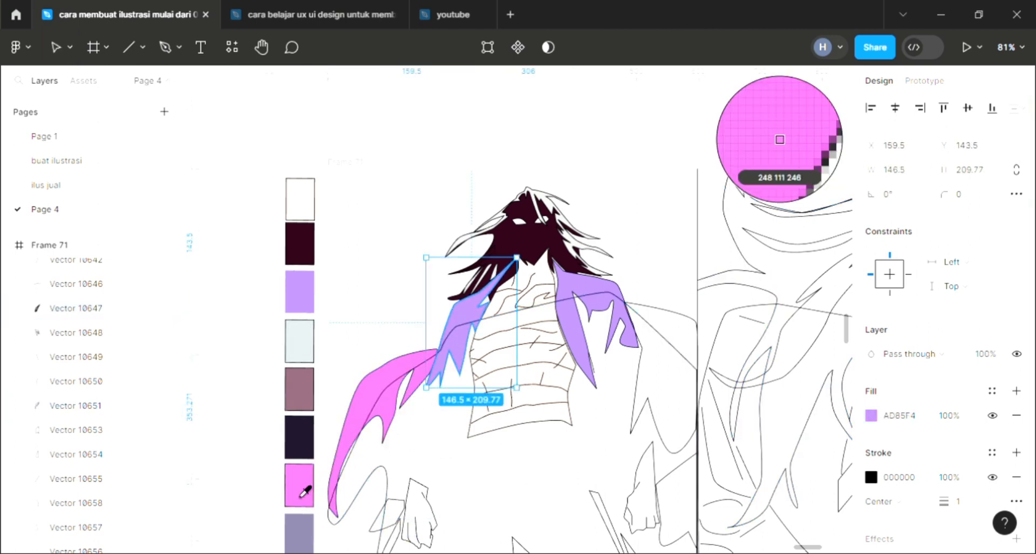
{"action": "left_click", "coordinate": [610, 296]}
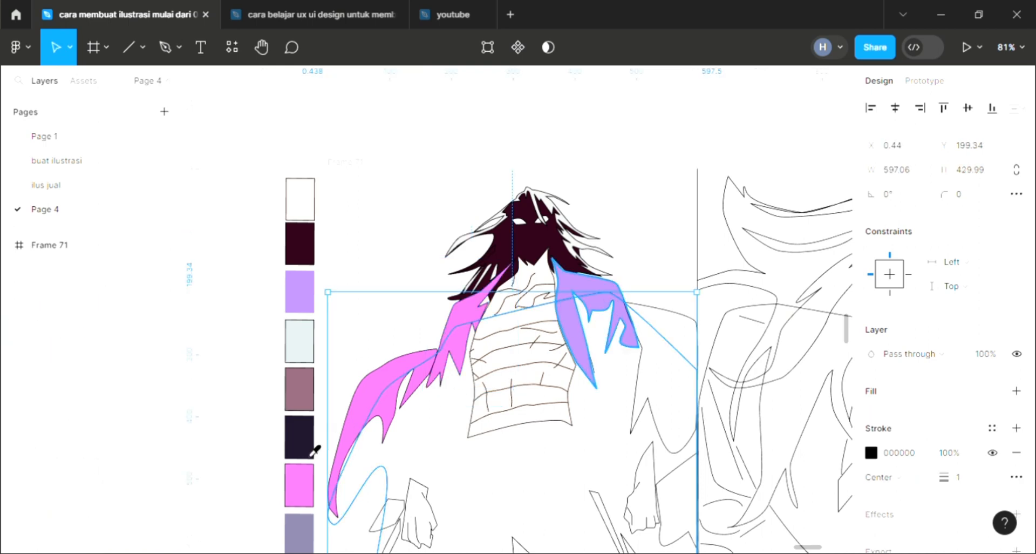
{"action": "key", "text": "i"}
{"action": "left_click", "coordinate": [300, 493]}
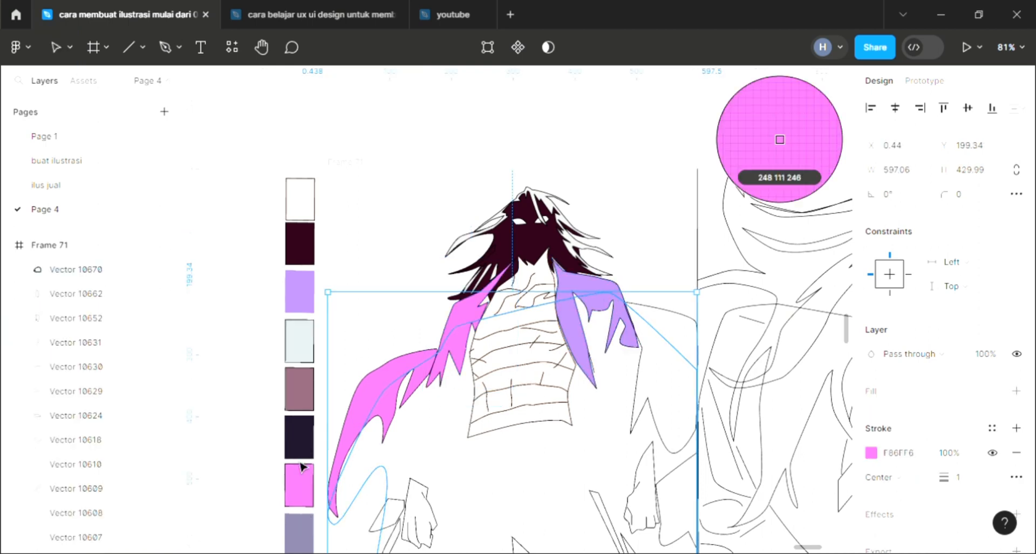
{"action": "left_click", "coordinate": [588, 353]}
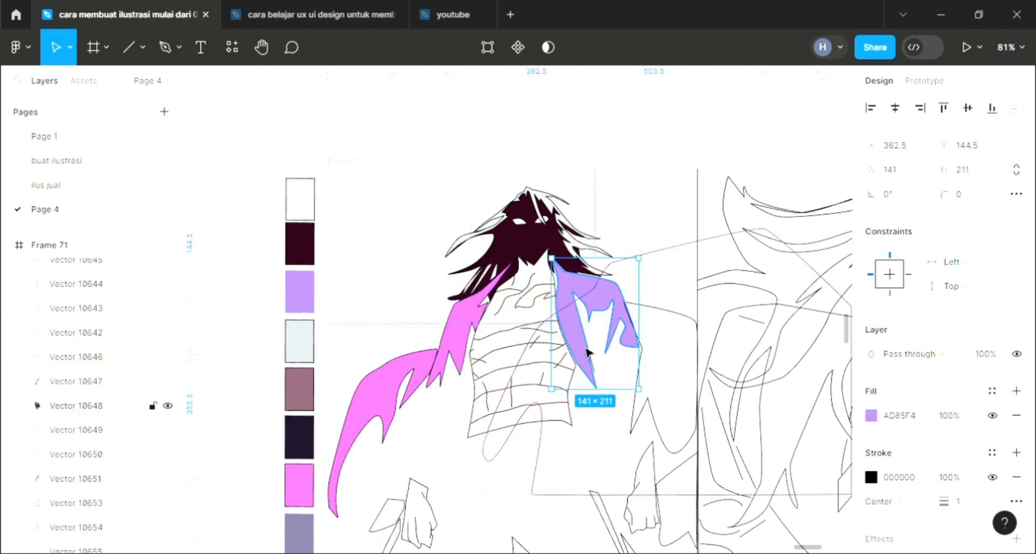
{"action": "key", "text": "ctrl+z"}
{"action": "key", "text": "ctrl+z"}
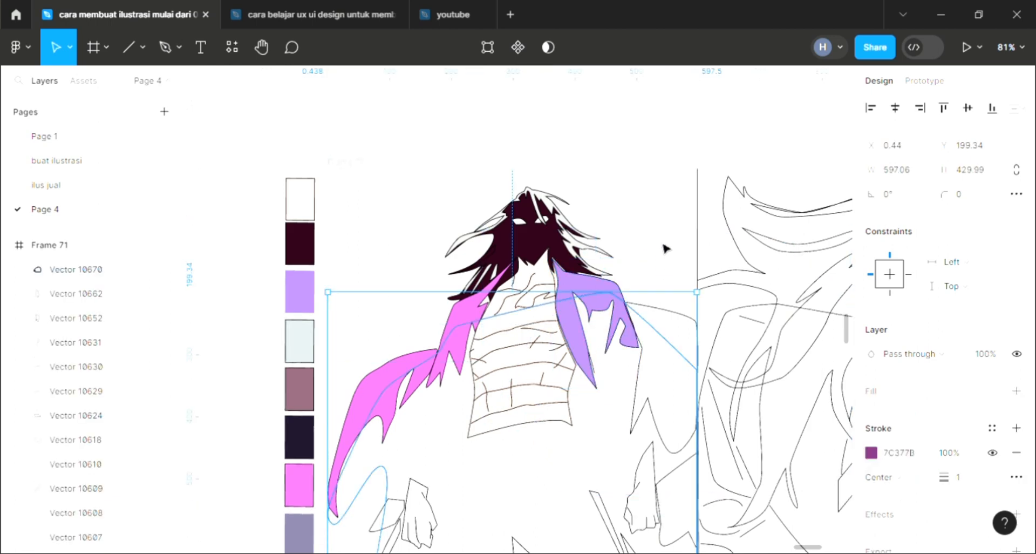
Recolor the jagged piece on the torso's right-hand side with the pink F86FF6 used on the other cloth shapes
{"action": "left_click", "coordinate": [662, 257]}
{"action": "left_click", "coordinate": [627, 297]}
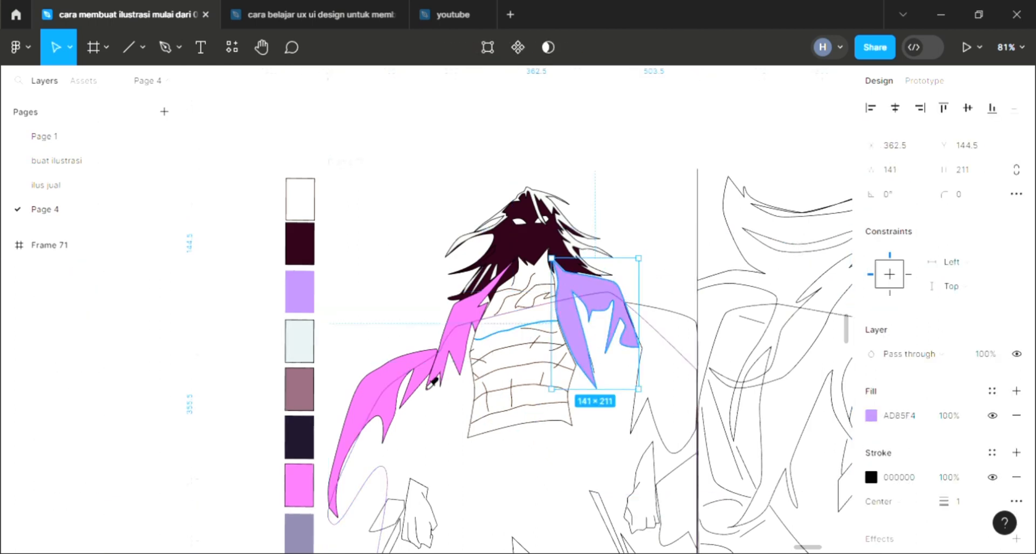
{"action": "key", "text": "i"}
{"action": "left_click", "coordinate": [410, 373]}
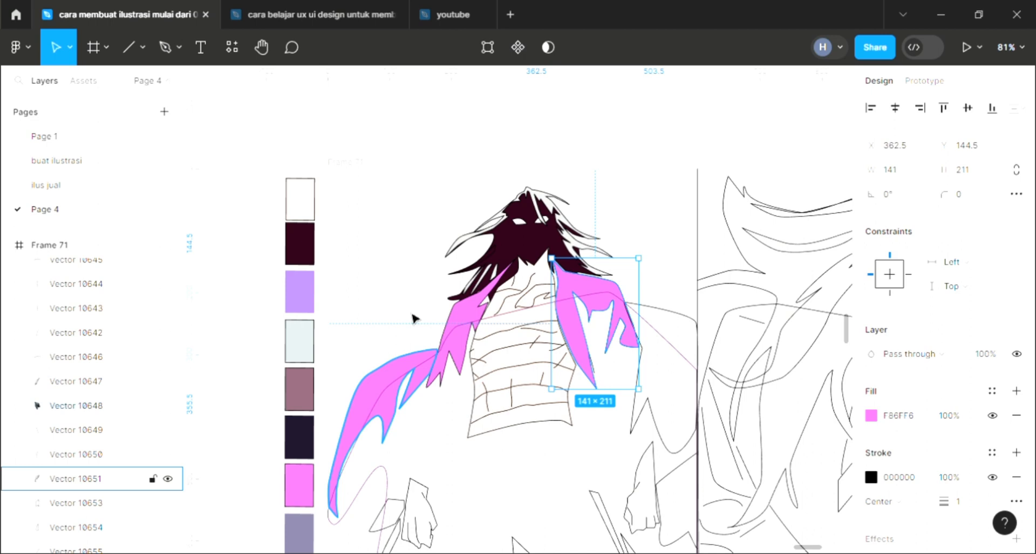
{"action": "left_click", "coordinate": [417, 254]}
Give the jagged piece on the torso's left-hand side a linear gradient fill from pink F86FF6 to the purple palette color AD85F4
{"action": "left_click", "coordinate": [471, 327]}
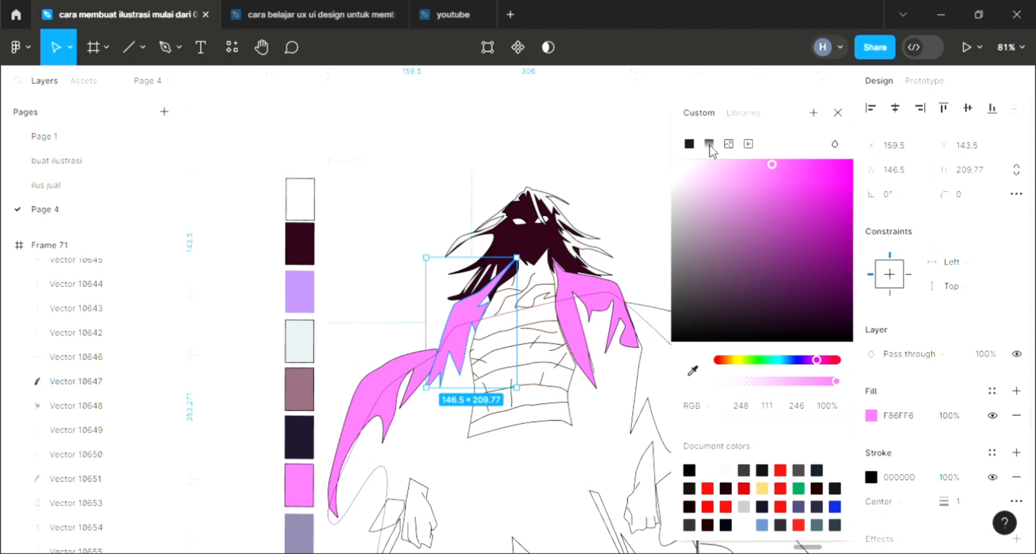
{"action": "left_click", "coordinate": [710, 144]}
{"action": "left_click", "coordinate": [834, 176]}
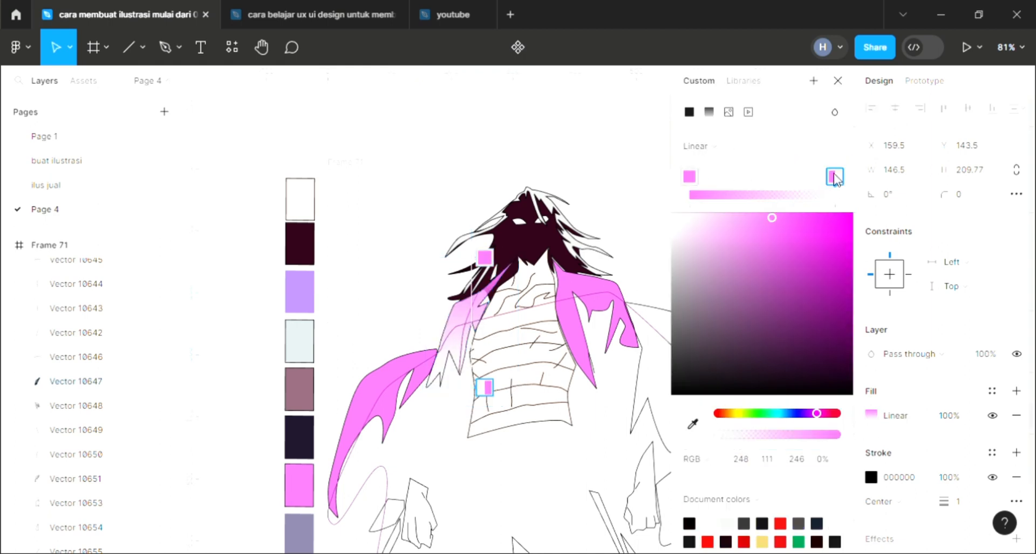
{"action": "left_click", "coordinate": [693, 426]}
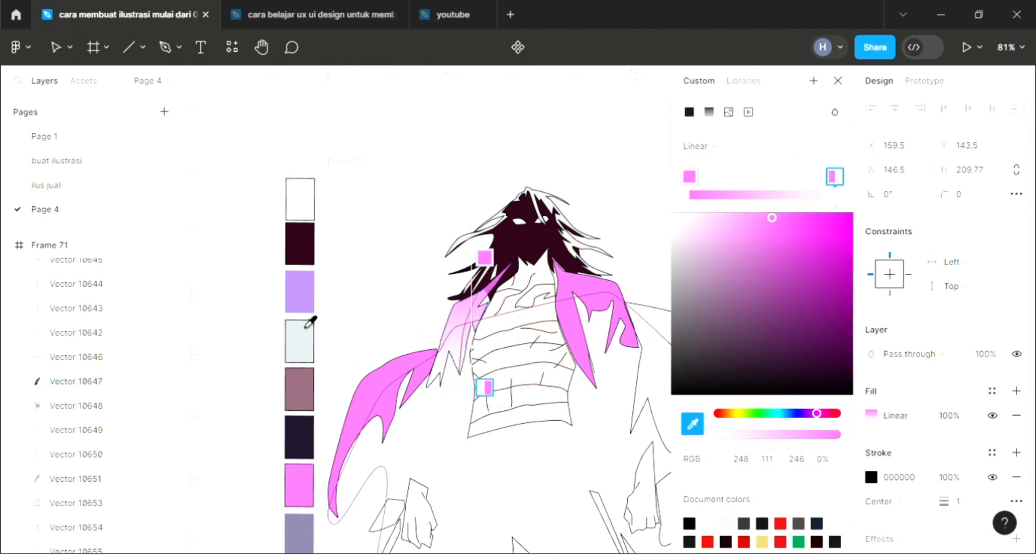
{"action": "left_click", "coordinate": [306, 309]}
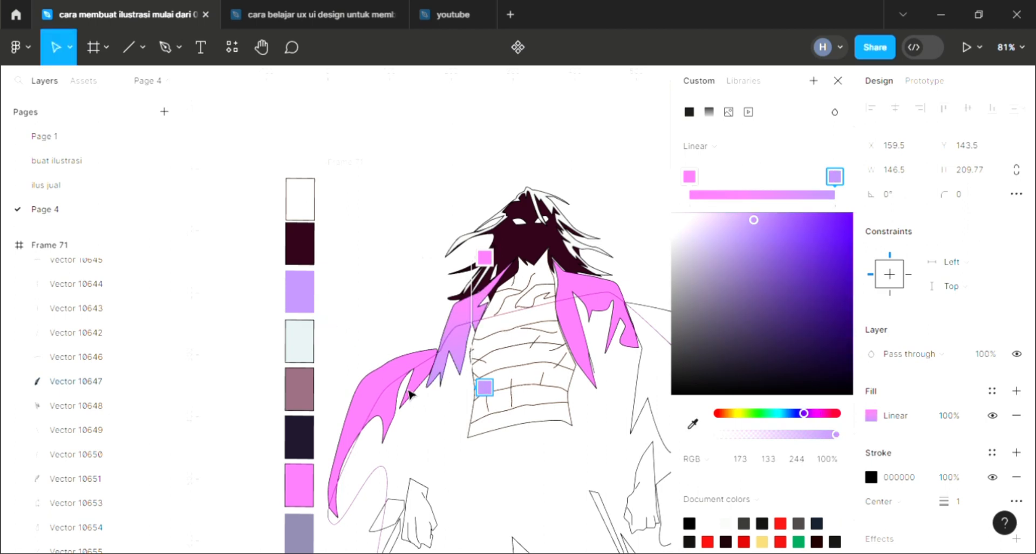
{"action": "left_click", "coordinate": [839, 81]}
Give the jagged piece on the torso's right-hand side a linear gradient fill from pink F86FF6 to purple AD85F4
{"action": "left_click", "coordinate": [589, 288]}
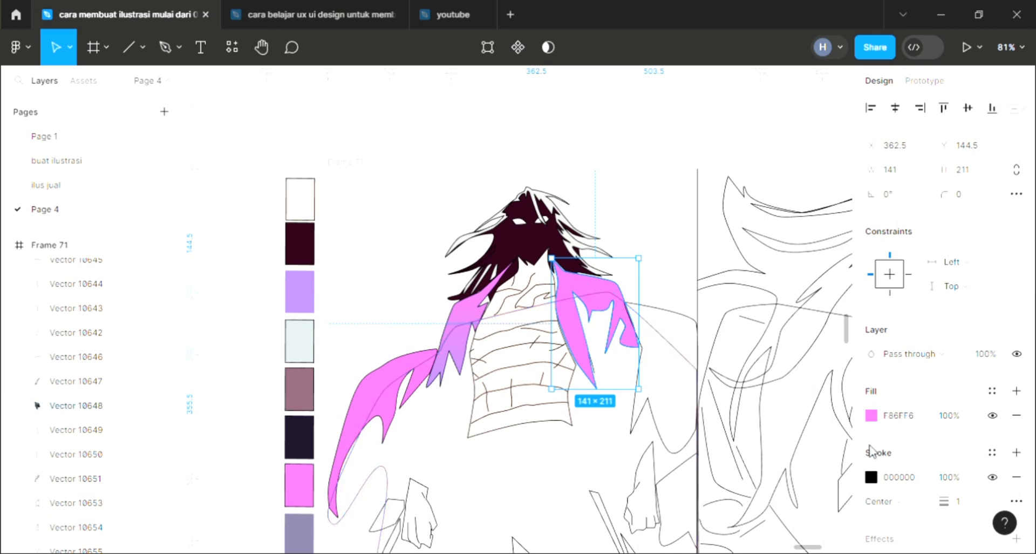
{"action": "left_click", "coordinate": [871, 415]}
{"action": "left_click", "coordinate": [709, 144]}
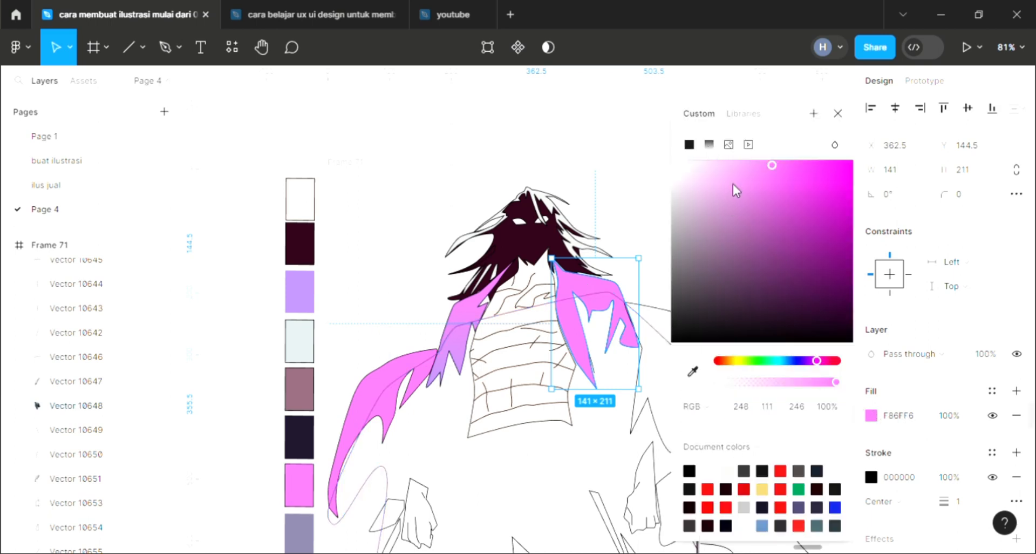
{"action": "left_click", "coordinate": [693, 423]}
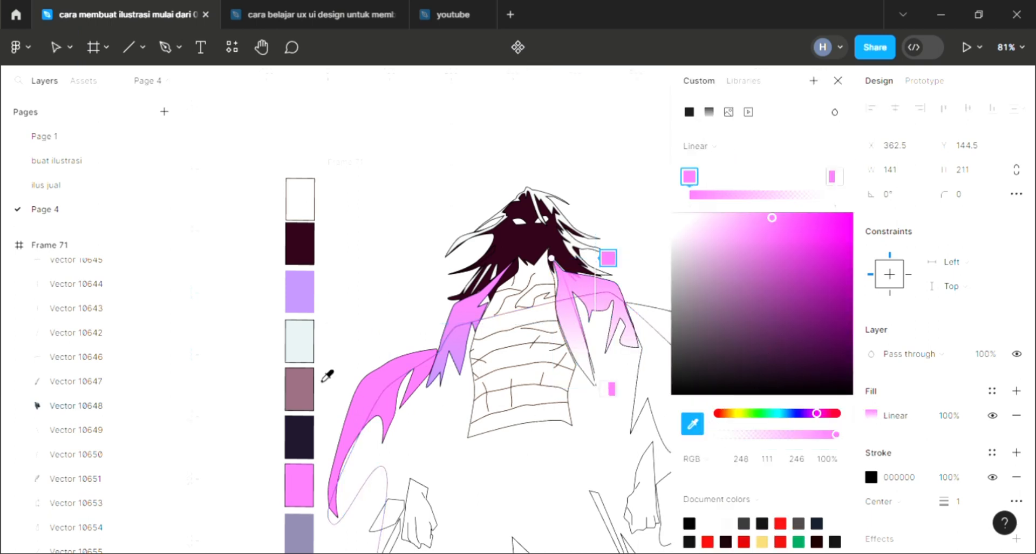
{"action": "left_click", "coordinate": [307, 299]}
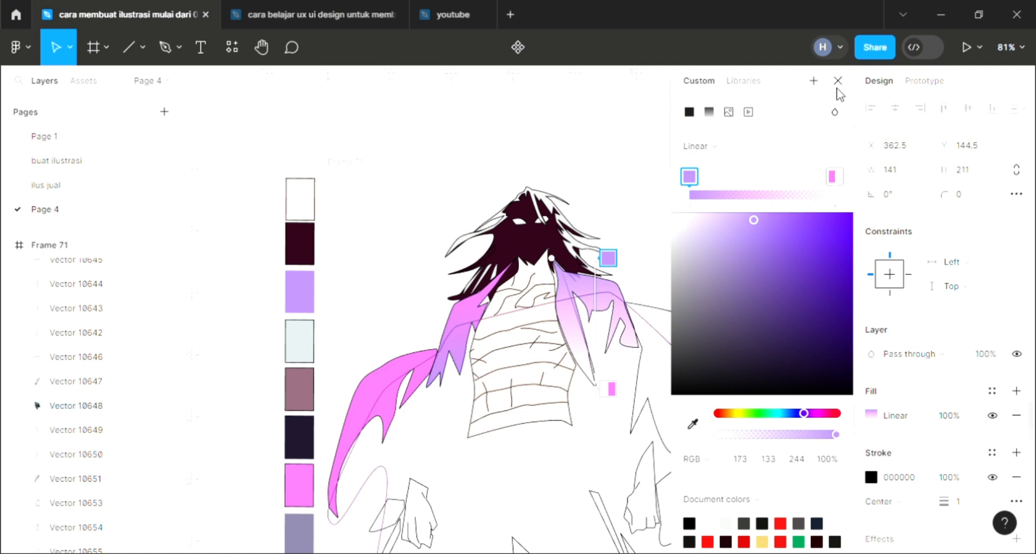
{"action": "left_click", "coordinate": [834, 176]}
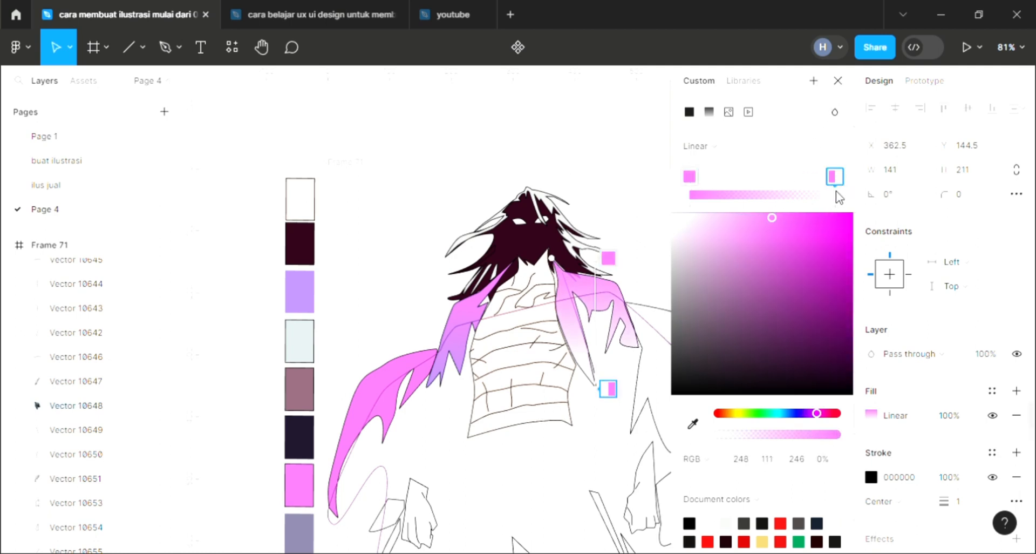
{"action": "left_click", "coordinate": [693, 424]}
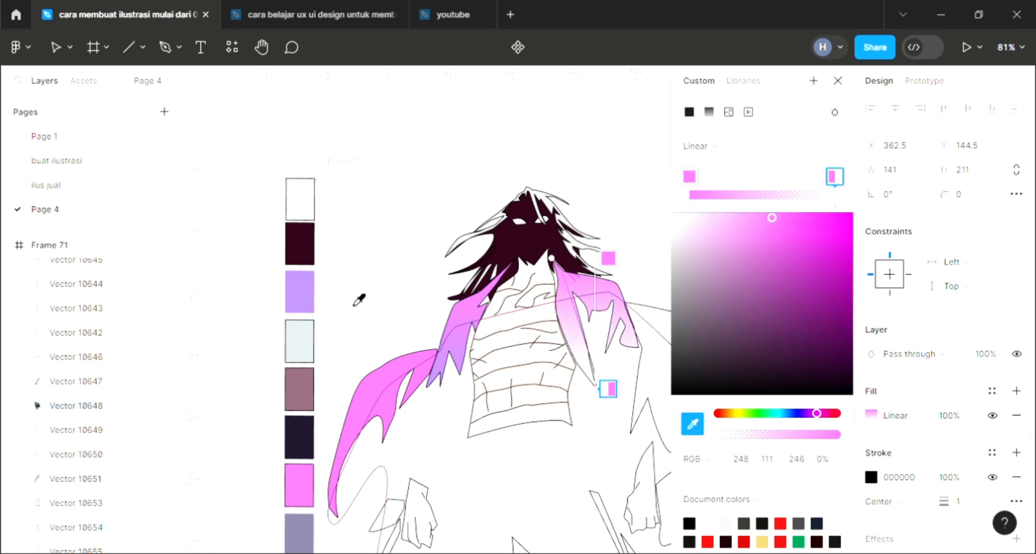
{"action": "left_click", "coordinate": [304, 304]}
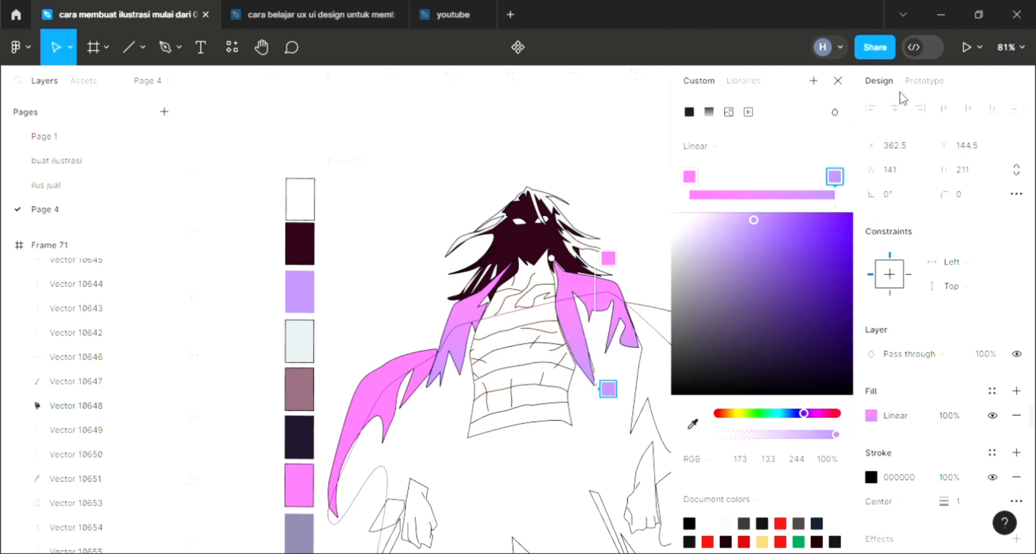
{"action": "left_click", "coordinate": [838, 81]}
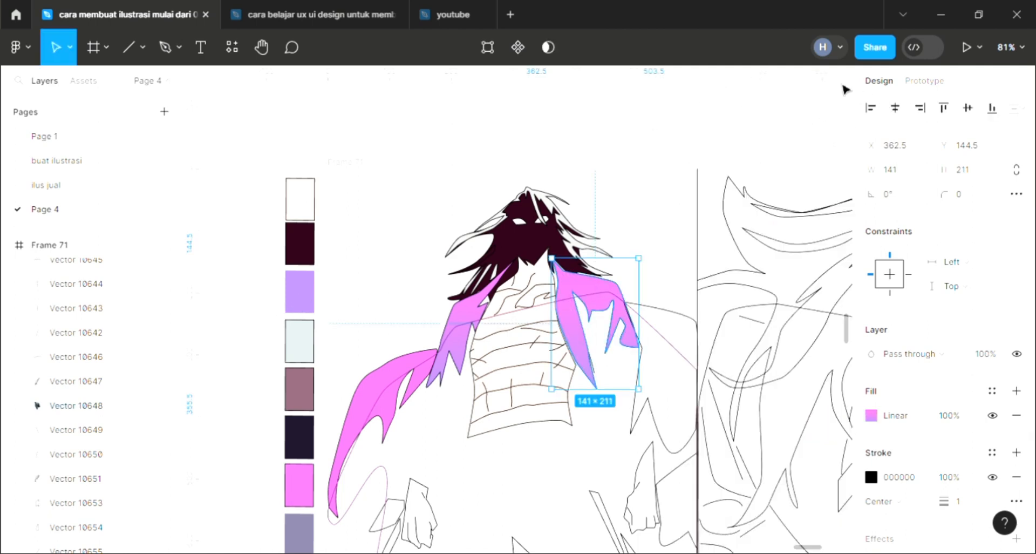
Give the cloth shape along the left-hand arm a linear gradient fill from pink F86FF6 to purple AD85F4
{"action": "left_click", "coordinate": [365, 411]}
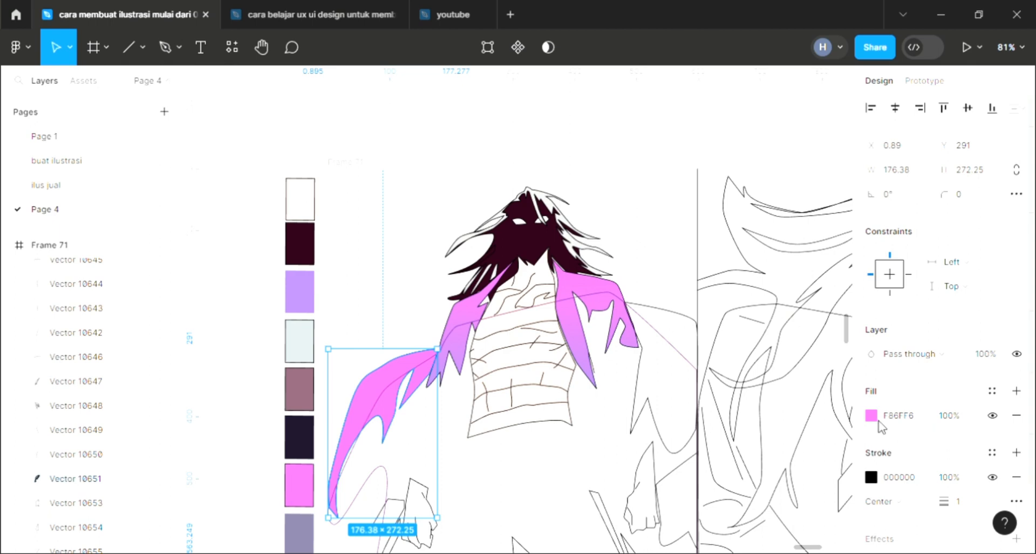
{"action": "left_click", "coordinate": [872, 416]}
{"action": "left_click", "coordinate": [710, 143]}
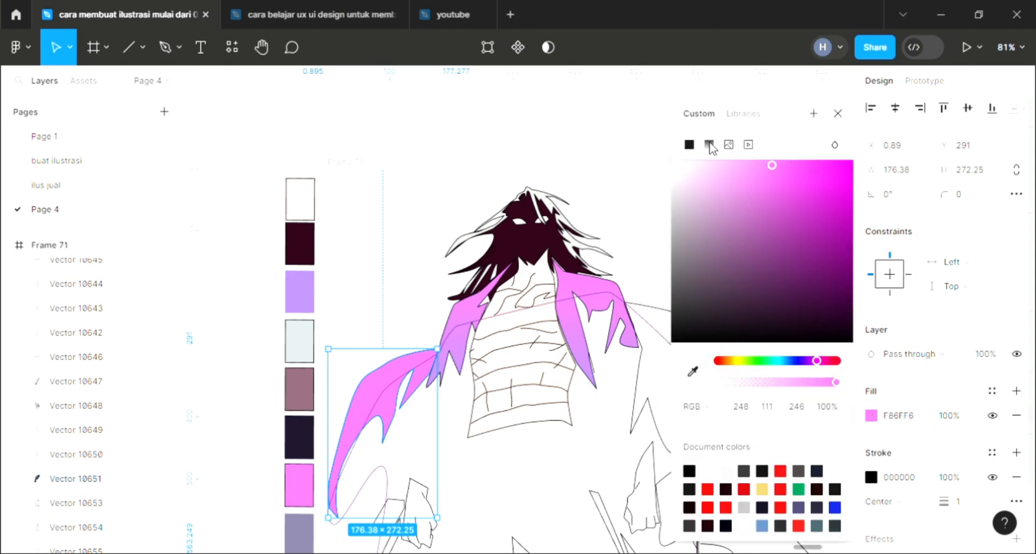
{"action": "left_click", "coordinate": [835, 177]}
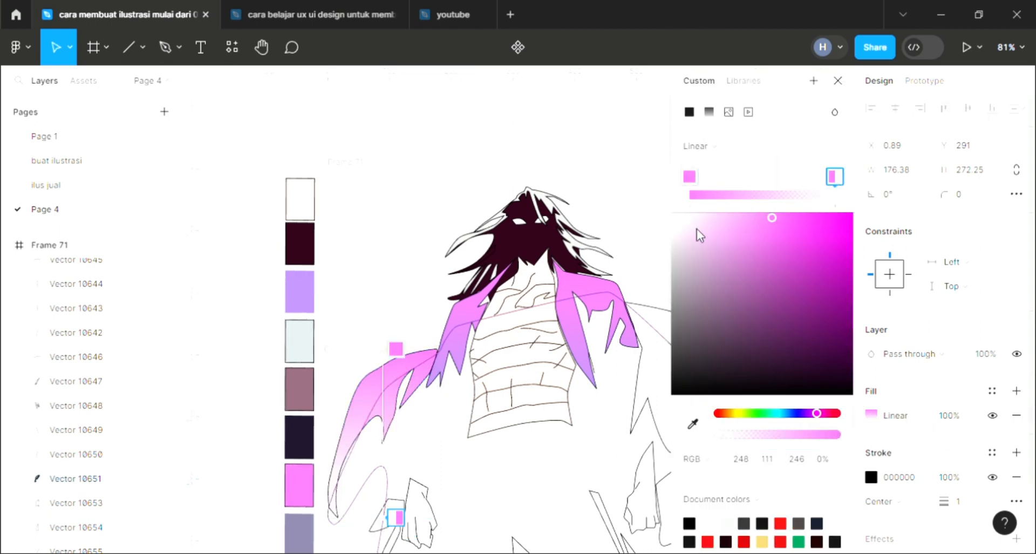
{"action": "key", "text": "i"}
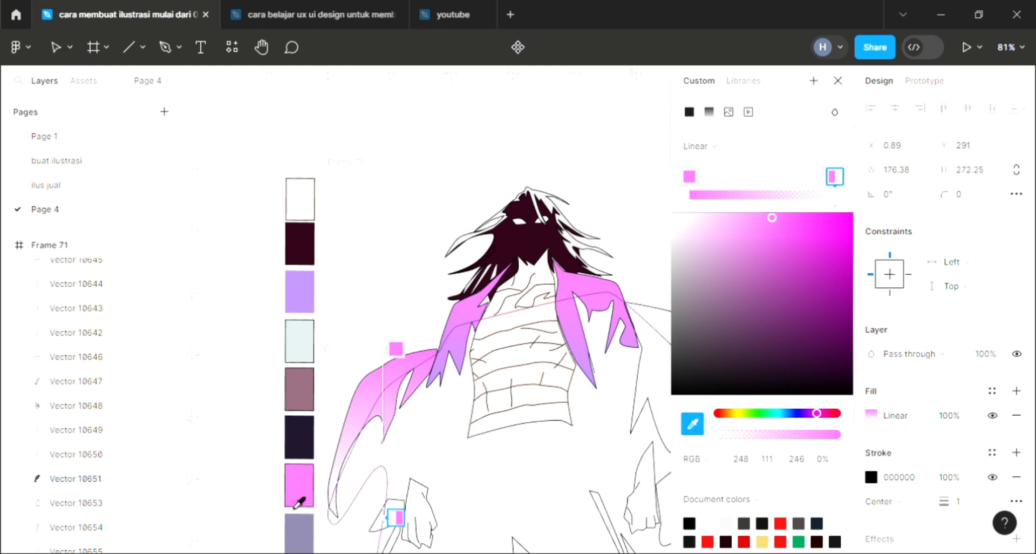
{"action": "left_click", "coordinate": [309, 302]}
{"action": "left_click", "coordinate": [839, 81]}
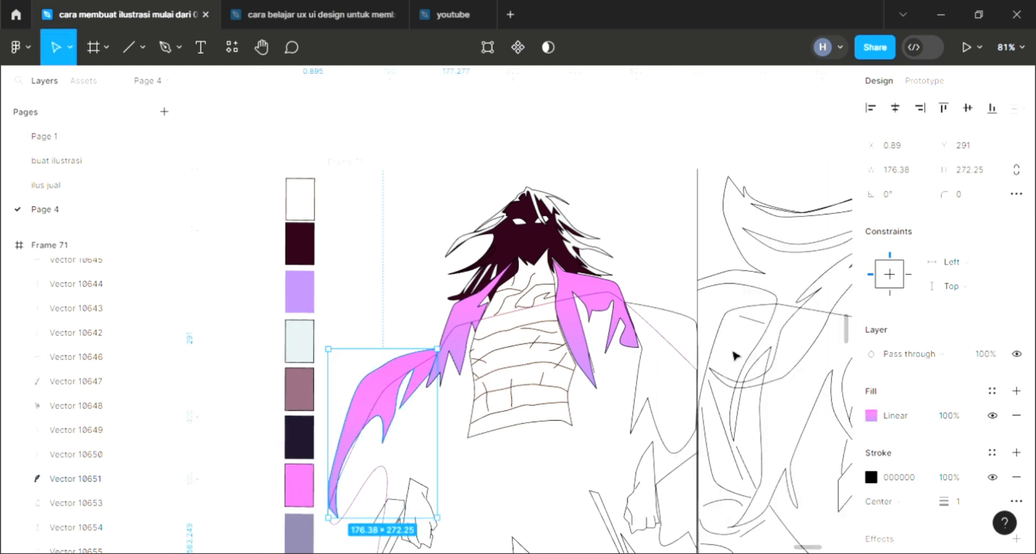
Give the large cloth shape over the right-hand arm a linear gradient fill from pink F86FF6 to the purple palette color AD85F4
{"action": "left_click", "coordinate": [659, 438]}
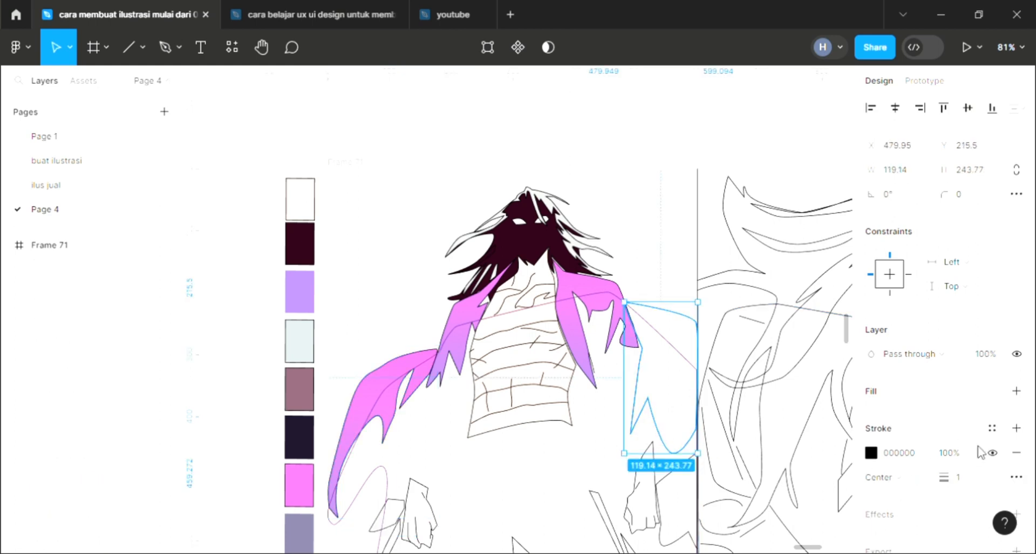
{"action": "left_click", "coordinate": [1017, 391]}
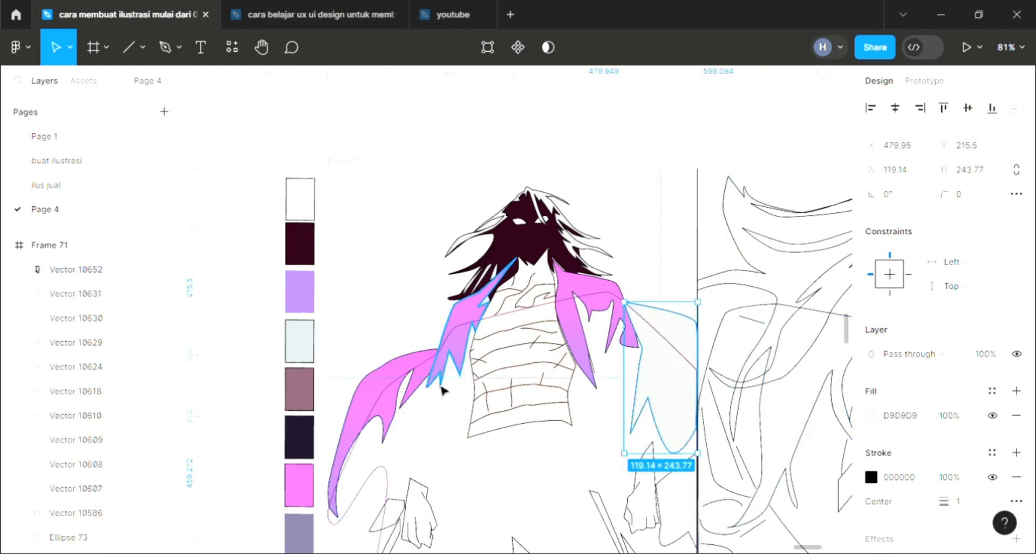
{"action": "key", "text": "i"}
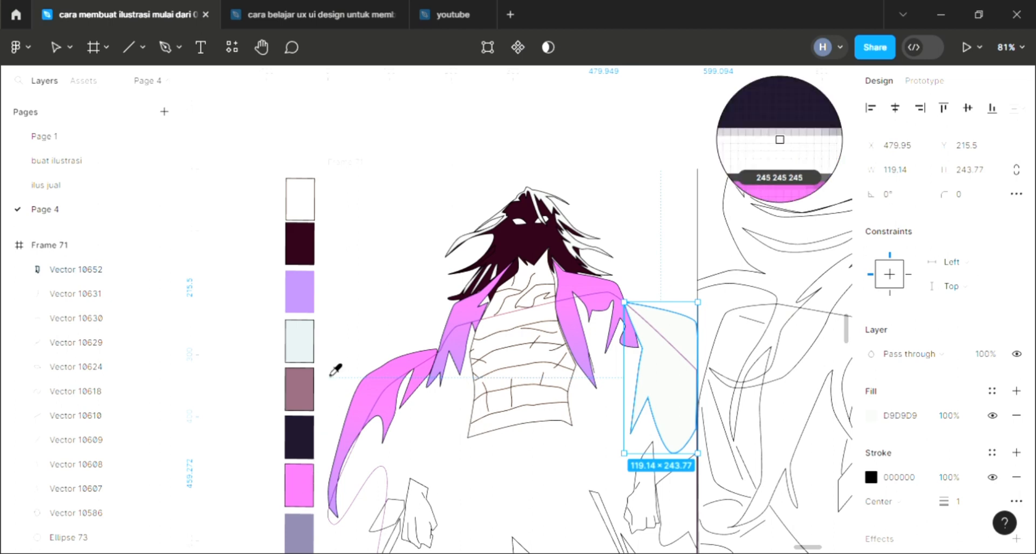
{"action": "left_click", "coordinate": [304, 492]}
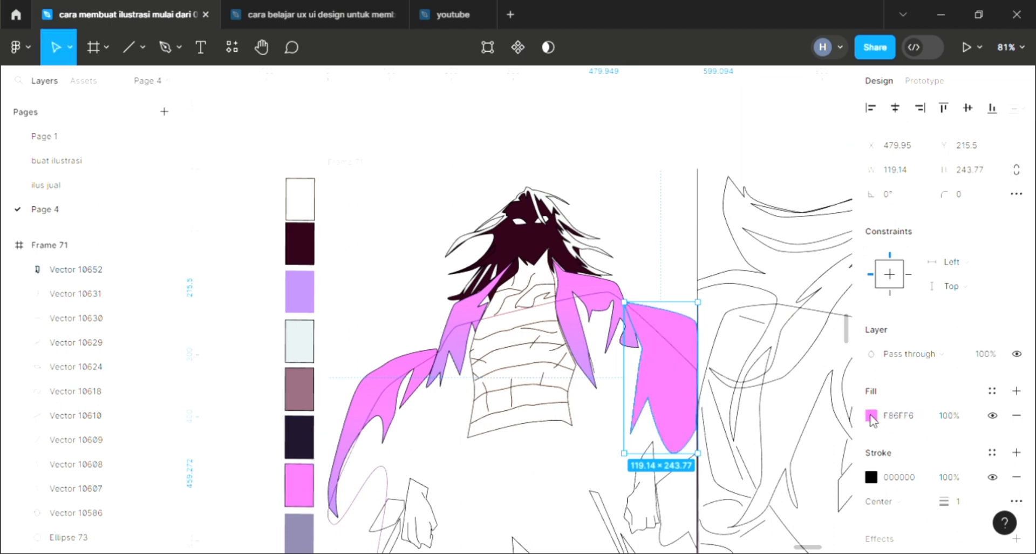
{"action": "left_click", "coordinate": [871, 416]}
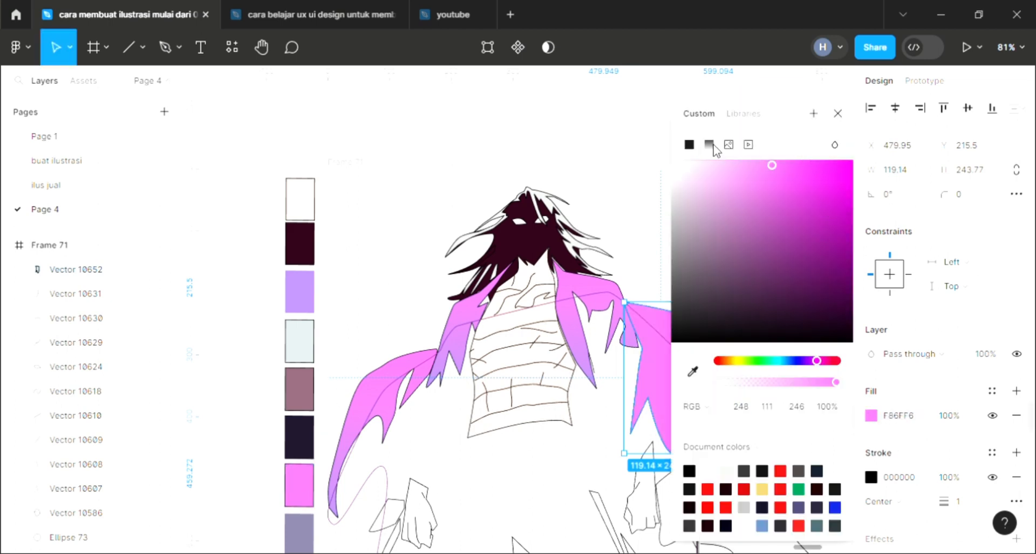
{"action": "left_click", "coordinate": [709, 145]}
{"action": "left_click", "coordinate": [835, 176]}
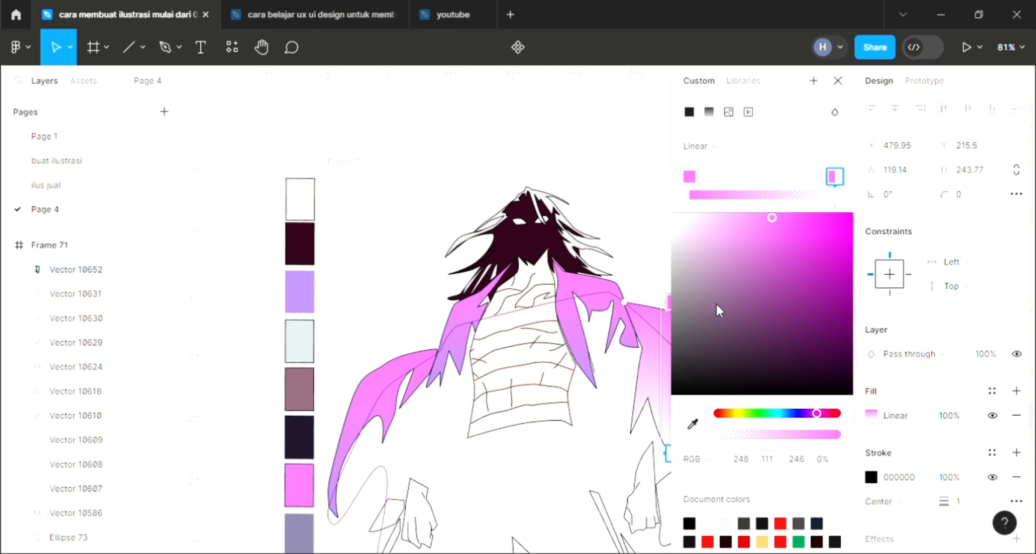
{"action": "key", "text": "i"}
{"action": "left_click", "coordinate": [304, 303]}
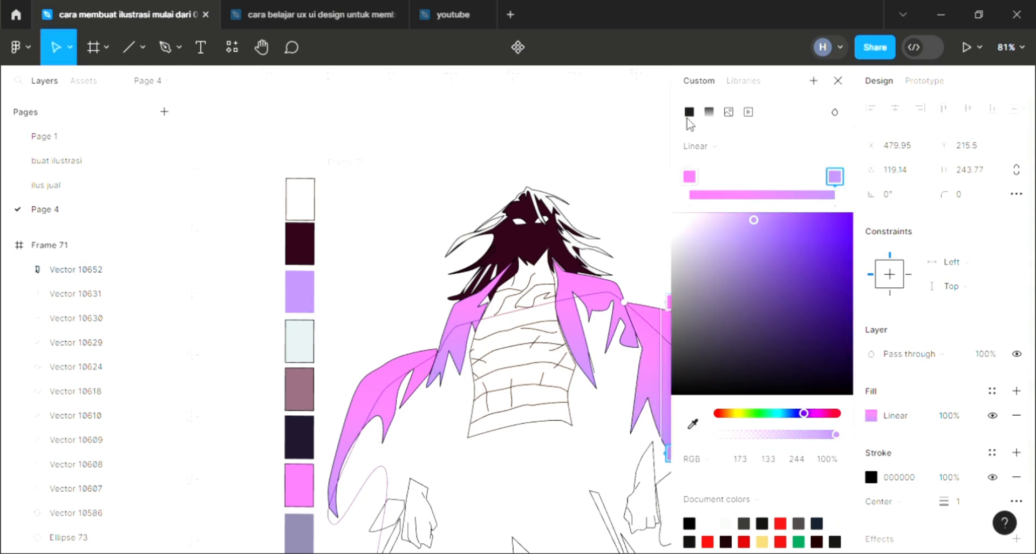
{"action": "left_click", "coordinate": [839, 80]}
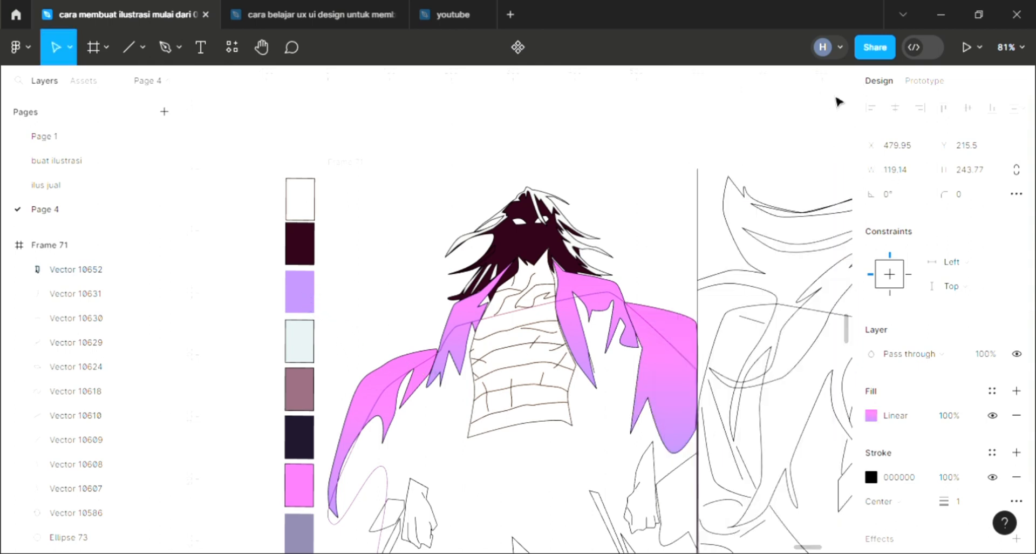
Fill the hand on the figure's left-hand side with the pale skin palette color FCEBE2
{"action": "left_click", "coordinate": [388, 487]}
{"action": "left_click", "coordinate": [382, 475]}
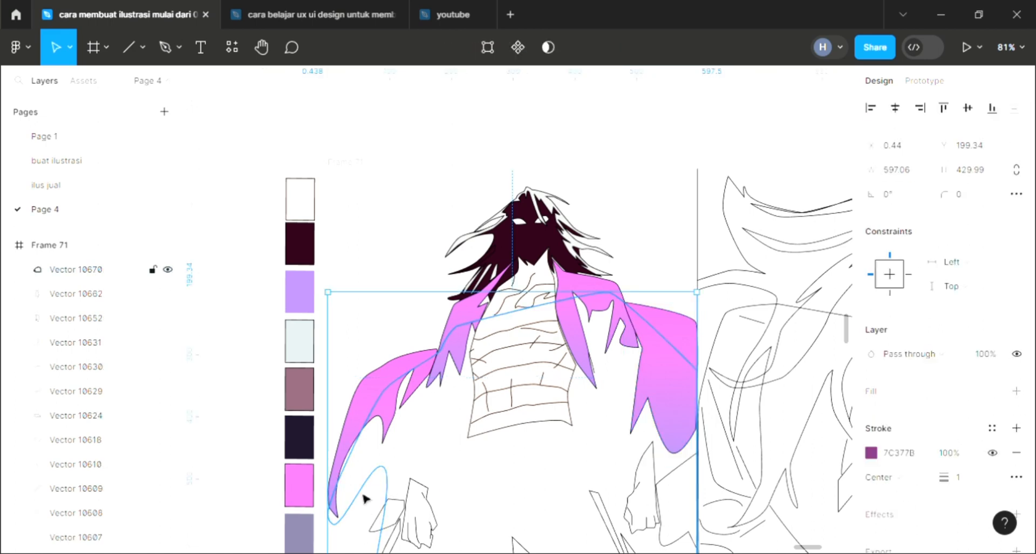
{"action": "scroll", "coordinate": [365, 498], "scroll_direction": "down", "scroll_amount": 1}
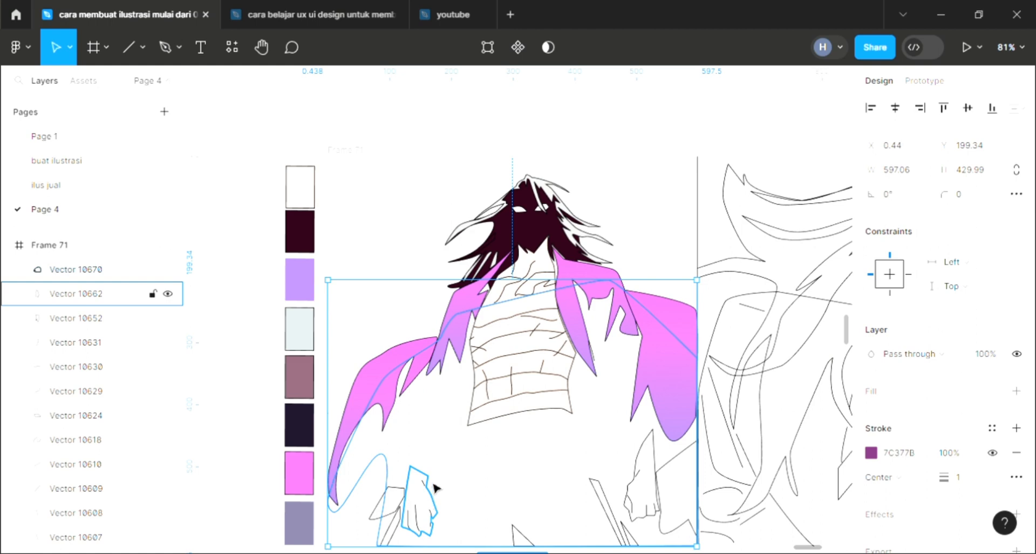
{"action": "left_click", "coordinate": [434, 484]}
{"action": "left_click", "coordinate": [1016, 390]}
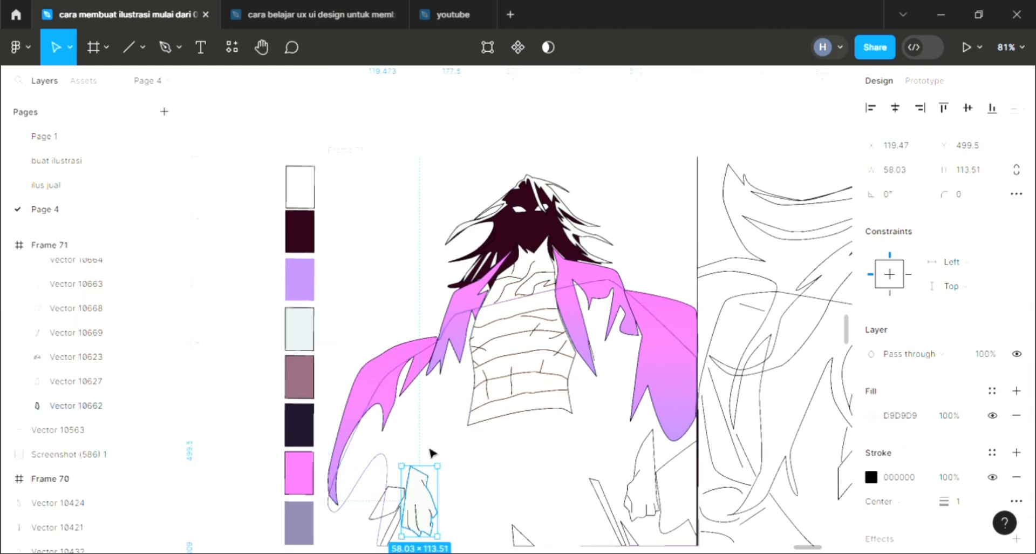
{"action": "key", "text": "i"}
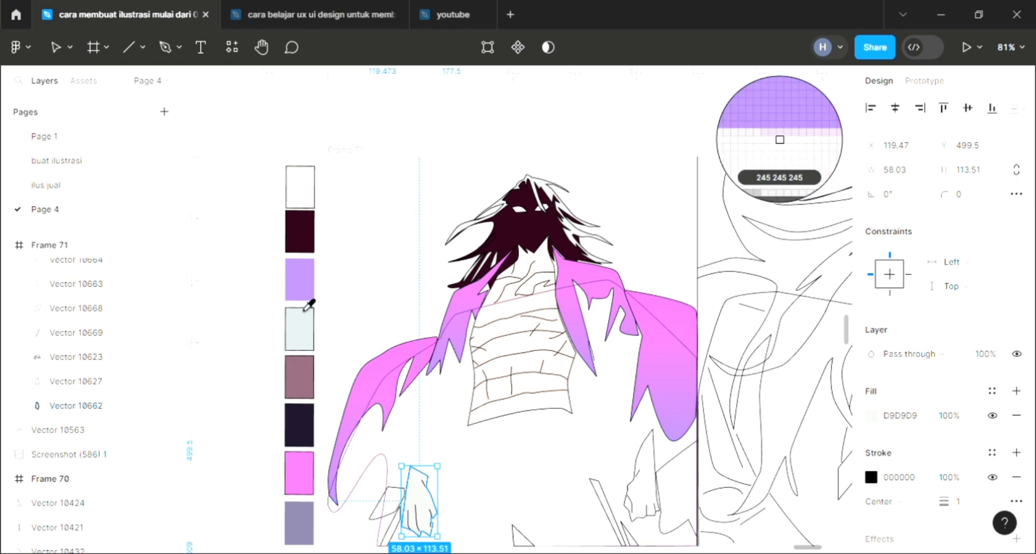
{"action": "left_click", "coordinate": [300, 219]}
Fill the forearm and hand shape on the figure's right-hand side with the skin color FCEBE2
{"action": "scroll", "coordinate": [470, 396], "scroll_direction": "down", "scroll_amount": 1}
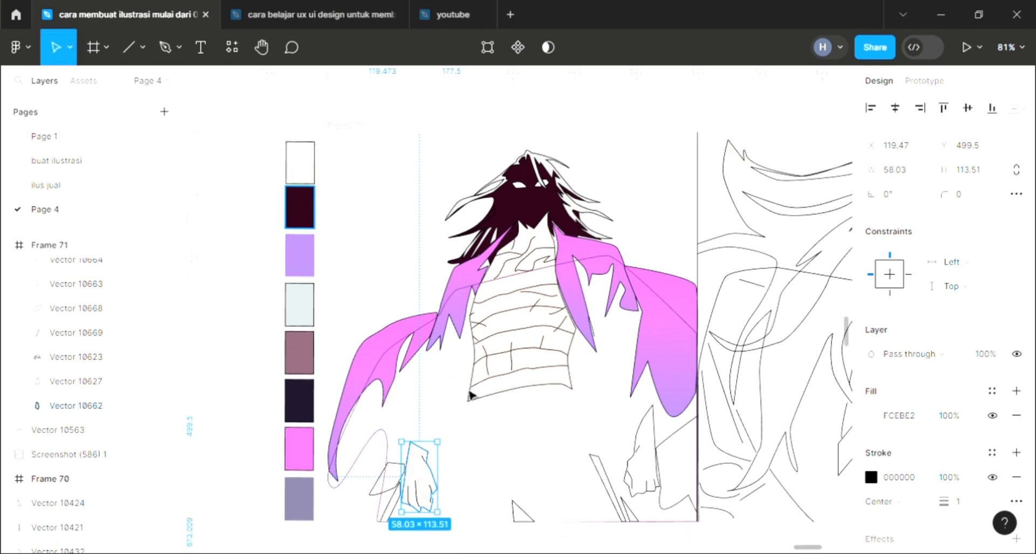
{"action": "left_click", "coordinate": [640, 495]}
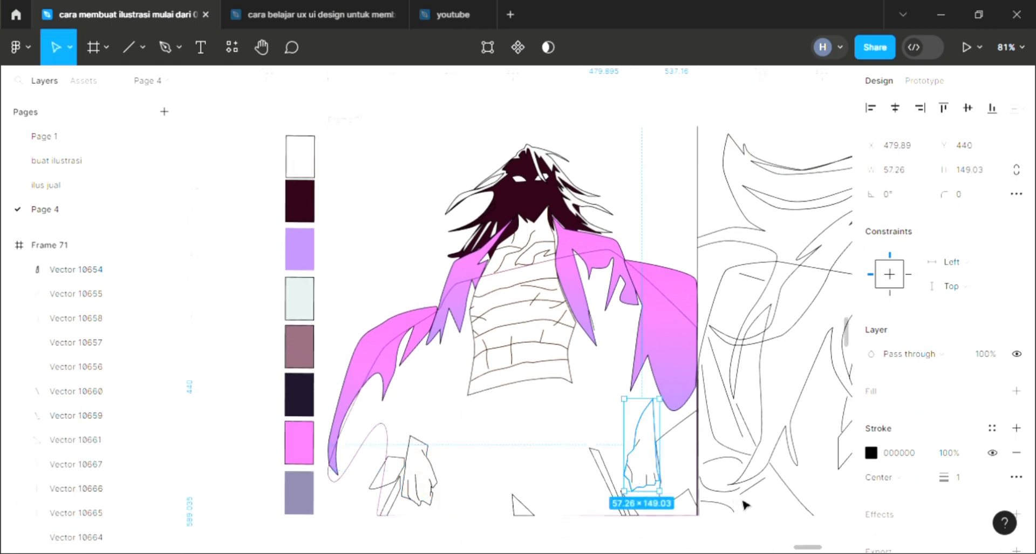
{"action": "left_click", "coordinate": [1017, 391]}
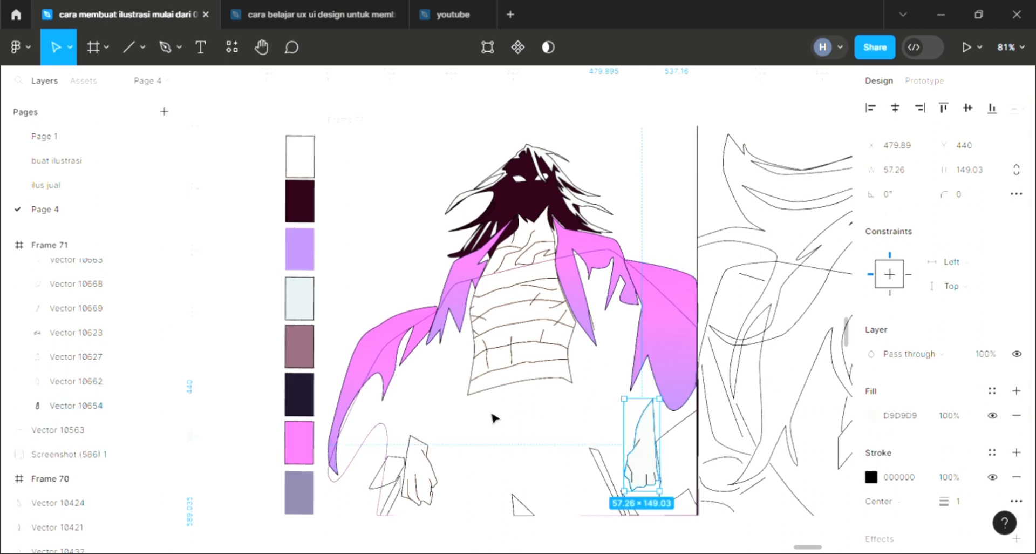
{"action": "key", "text": "i"}
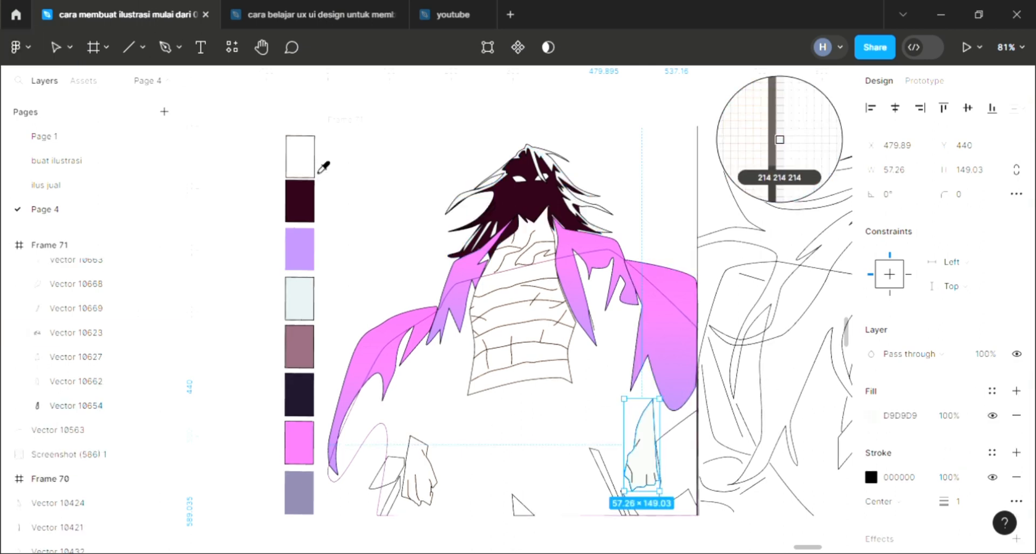
{"action": "left_click", "coordinate": [310, 162]}
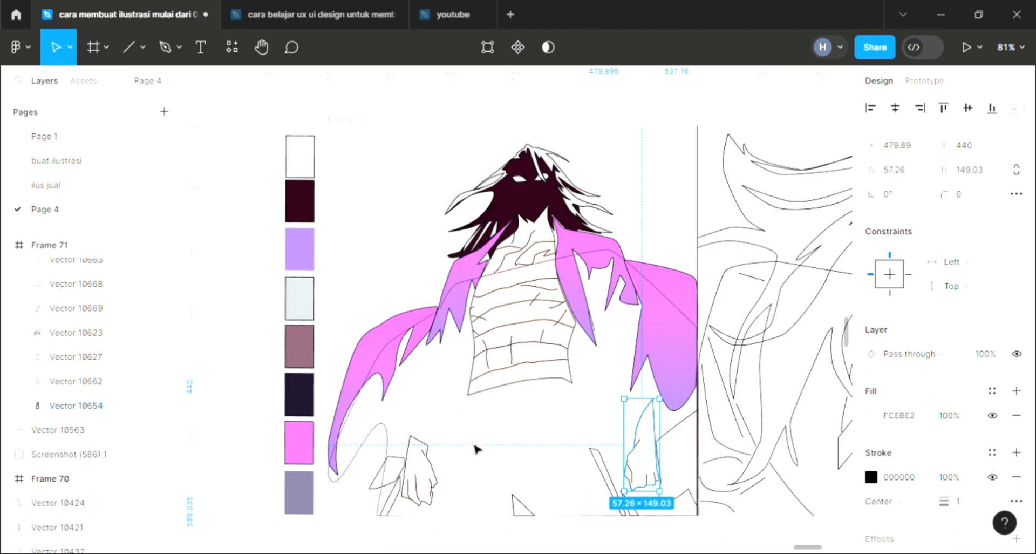
Select together the thin diagonal strip beside the right-hand hand and the small triangle at the frame's lower edge
{"action": "left_click", "coordinate": [613, 488]}
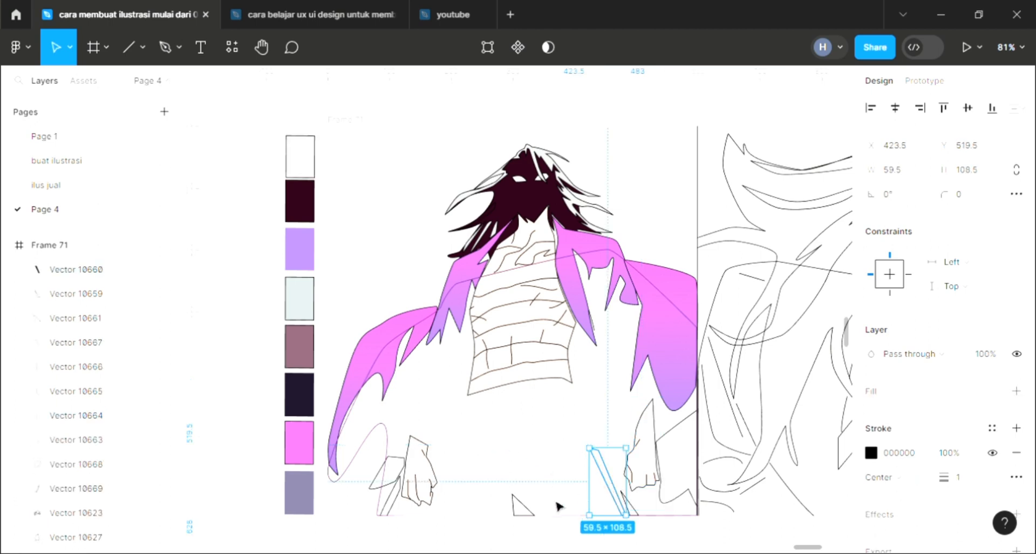
{"action": "left_click", "coordinate": [514, 510], "text": "shift"}
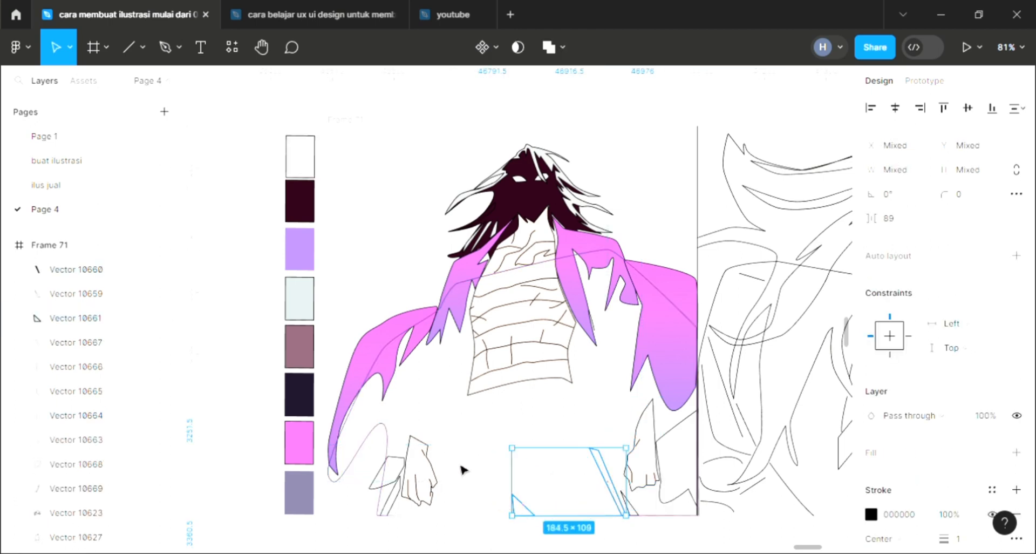
{"action": "key", "text": "i"}
{"action": "left_click", "coordinate": [308, 258]}
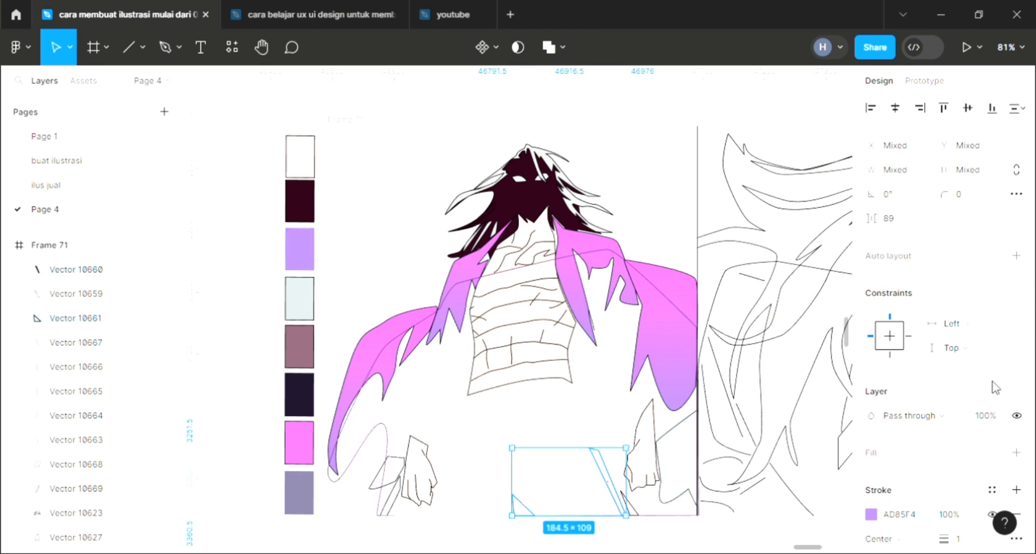
{"action": "key", "text": "ctrl+z"}
Fill the selected diagonal strip and small triangle with the purple palette color AD85F4
{"action": "left_click", "coordinate": [1016, 453]}
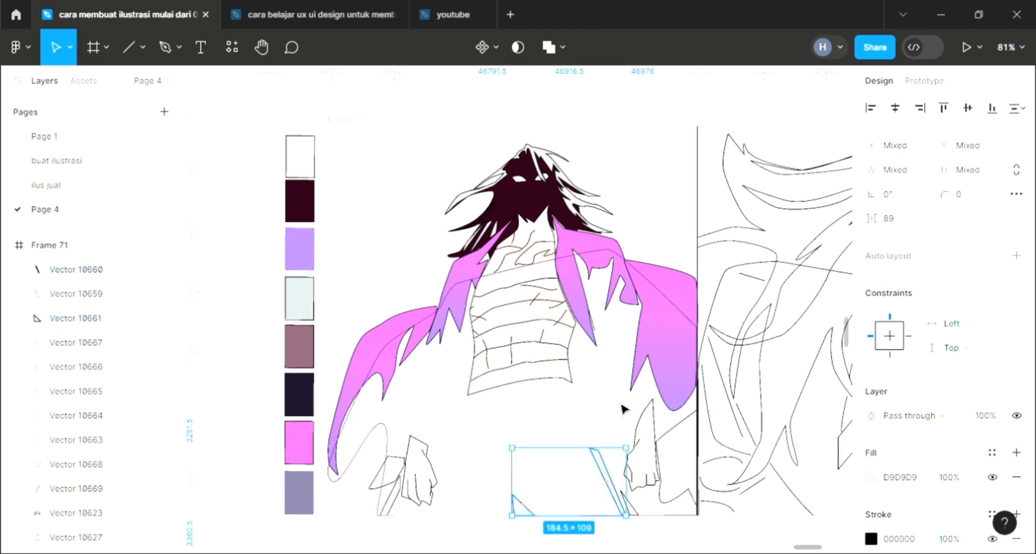
{"action": "key", "text": "i"}
{"action": "left_click", "coordinate": [299, 250]}
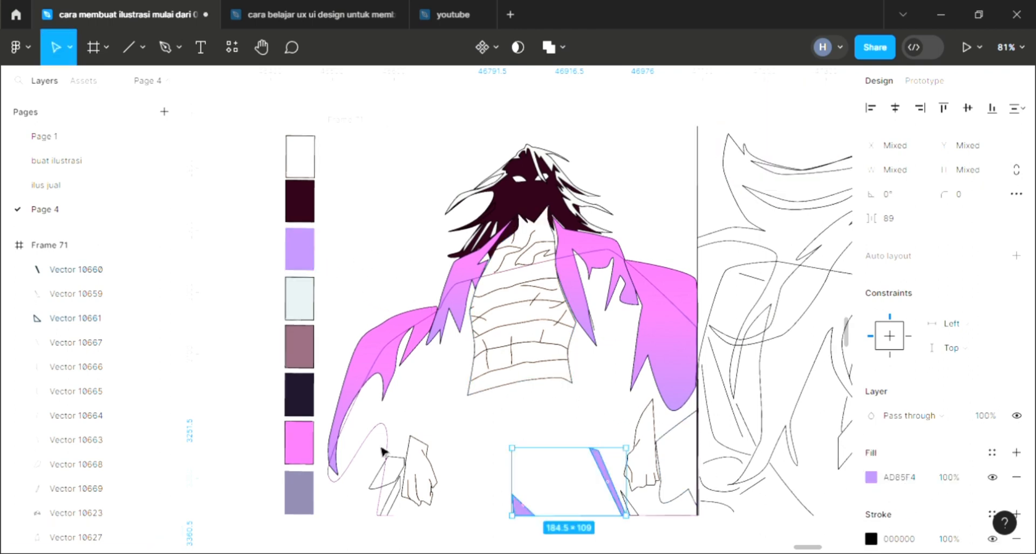
{"action": "key", "text": "Escape"}
Fill the small four-sided shape beside the left-hand hand with purple AD85F4
{"action": "left_click", "coordinate": [399, 467]}
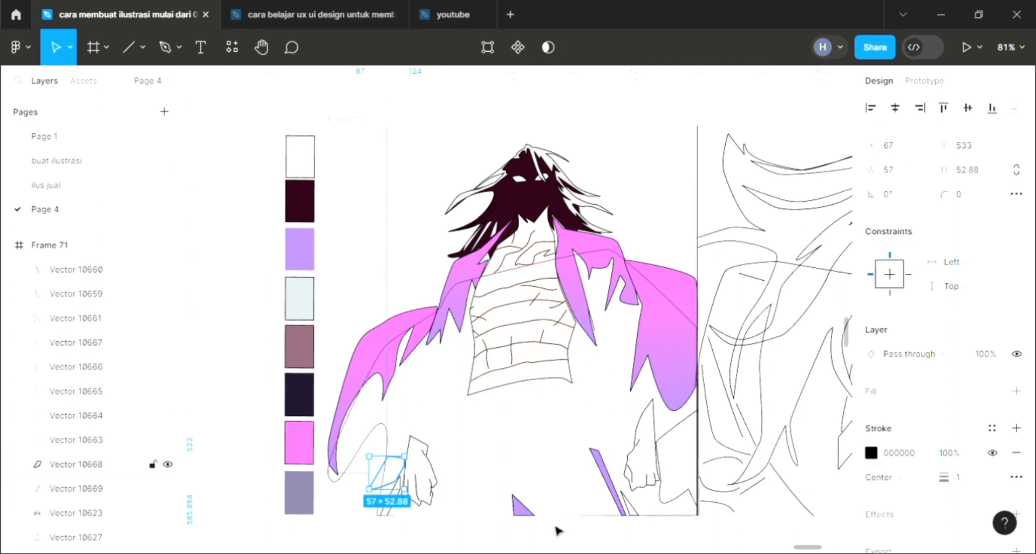
{"action": "left_click", "coordinate": [1017, 391]}
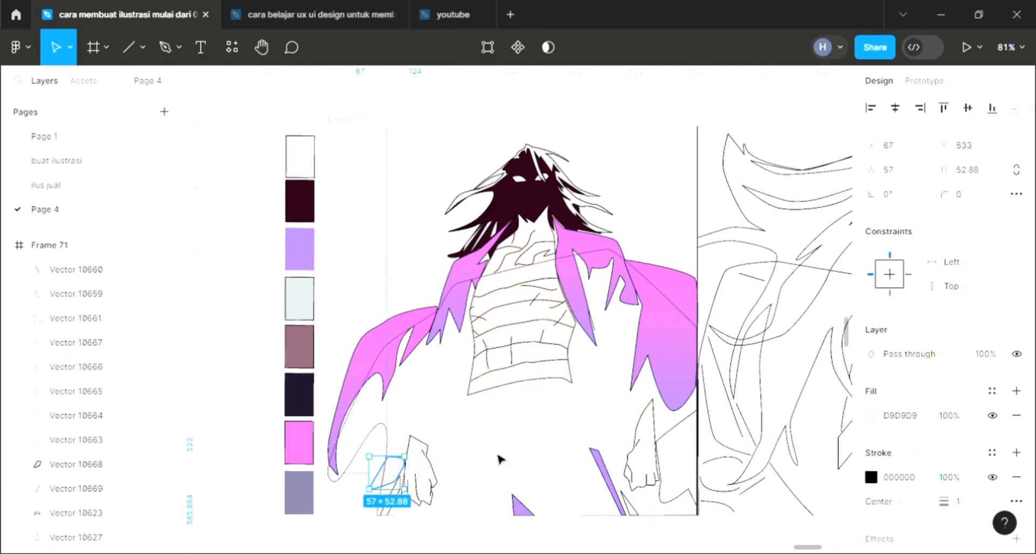
{"action": "key", "text": "i"}
{"action": "left_click", "coordinate": [308, 261]}
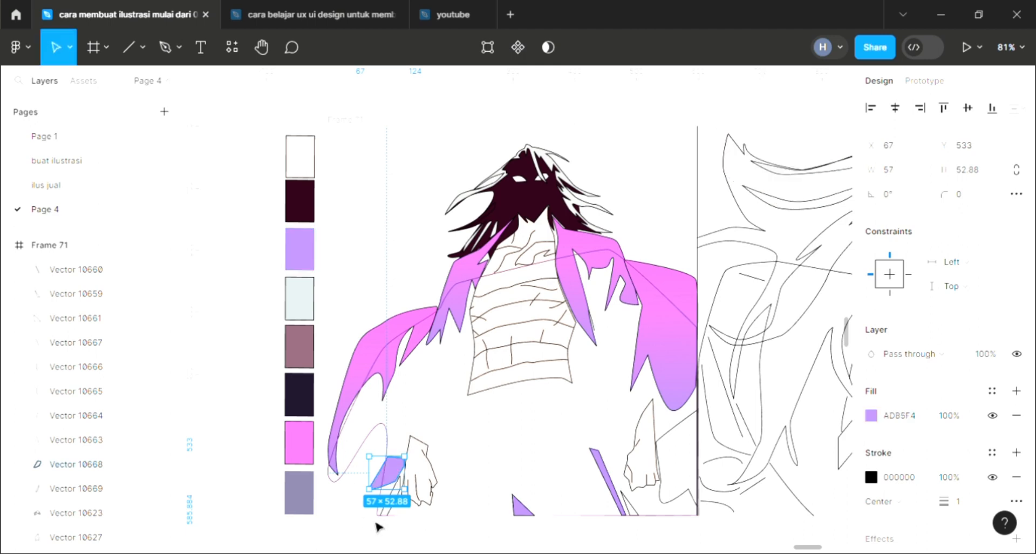
Fill the slanted strip just below the purple shape at the left-hand hand with the same purple AD85F4
{"action": "left_click", "coordinate": [396, 517]}
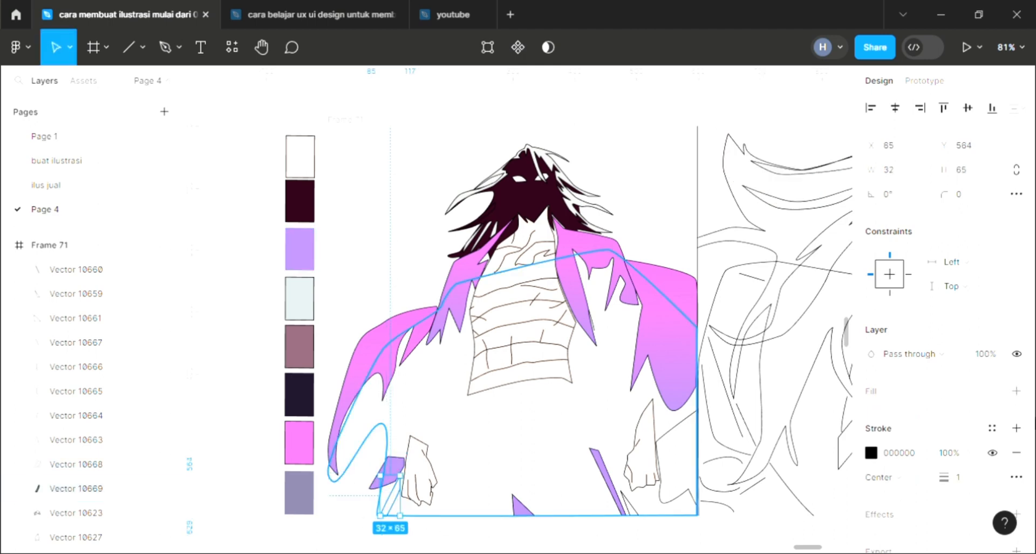
{"action": "left_click", "coordinate": [1017, 390]}
{"action": "key", "text": "i"}
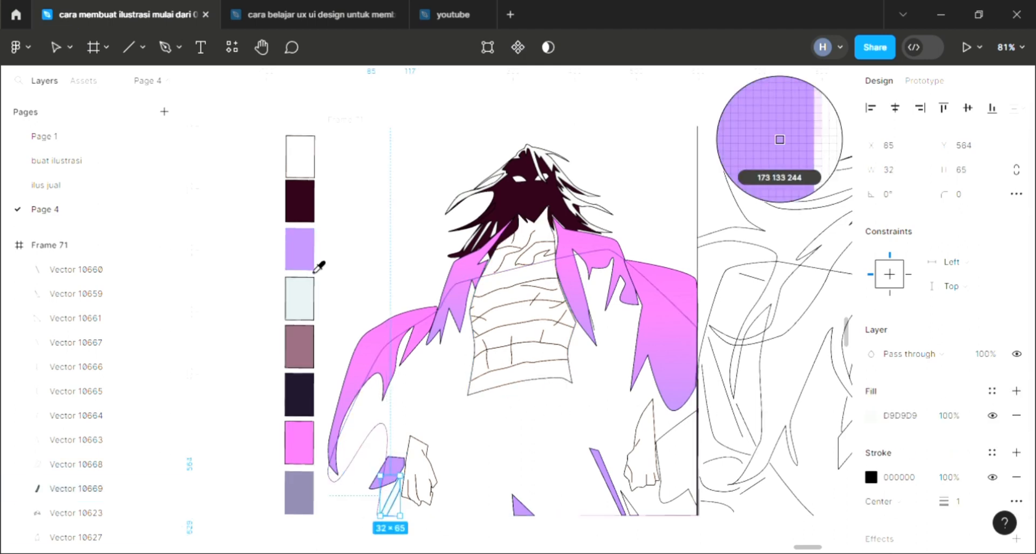
{"action": "left_click", "coordinate": [311, 262]}
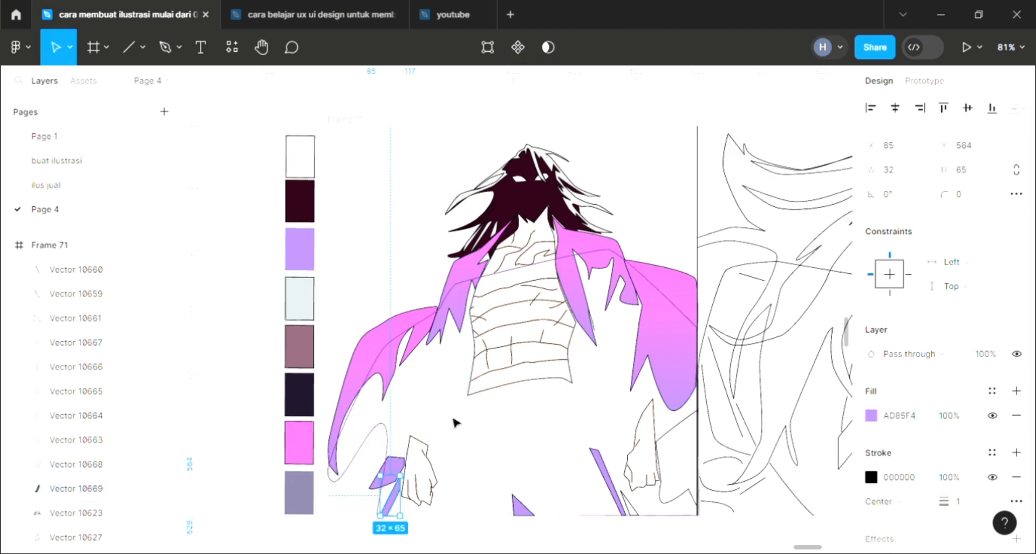
Fill the tall shape beside the right-hand hand, at the frame's dividing line, with the pink palette color F86FF6
{"action": "left_click", "coordinate": [695, 501]}
{"action": "left_click", "coordinate": [695, 500]}
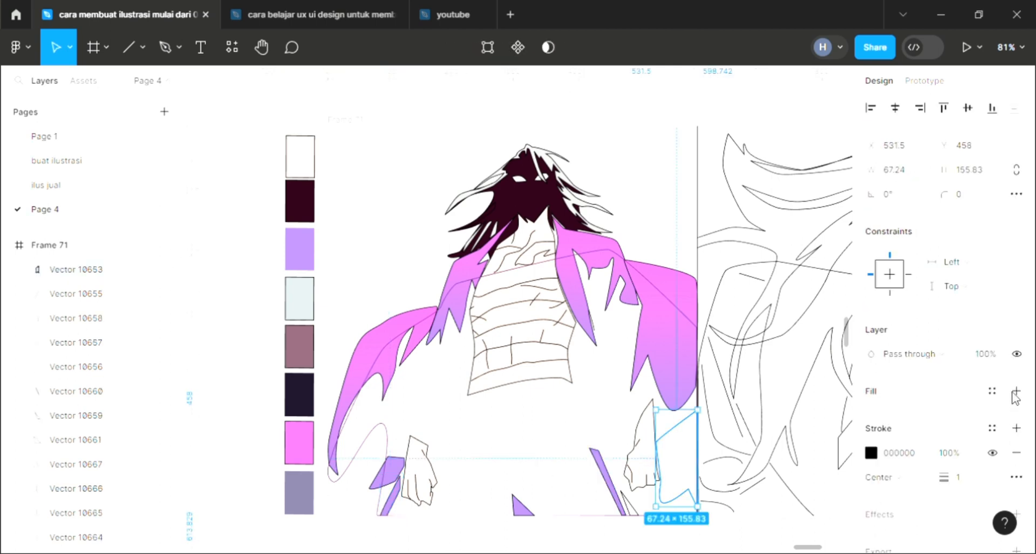
{"action": "left_click", "coordinate": [1016, 394]}
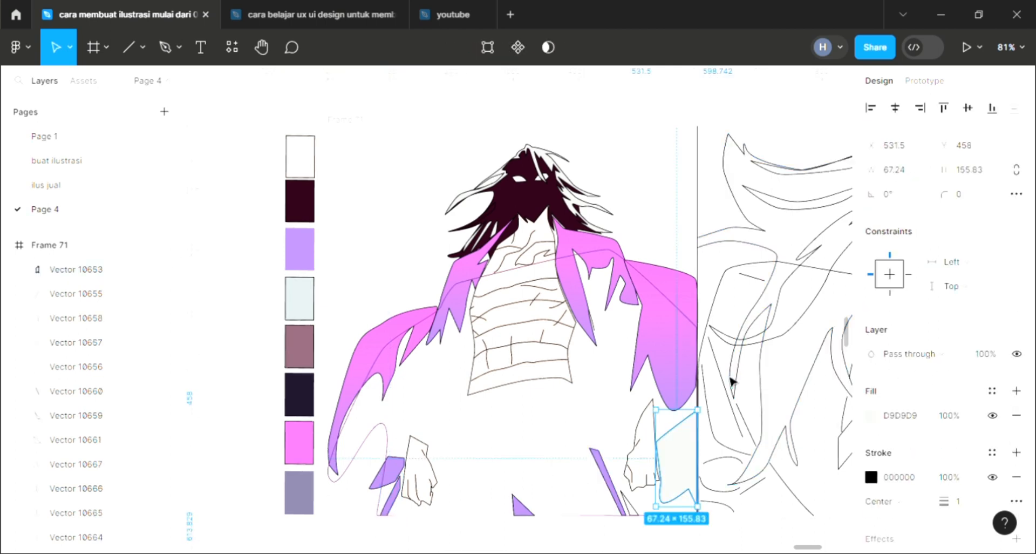
{"action": "key", "text": "i"}
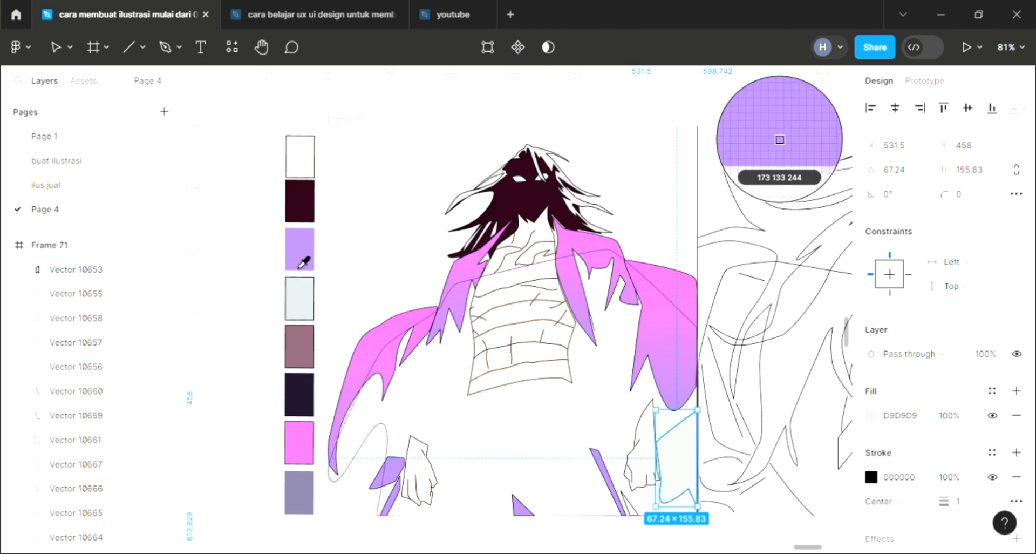
{"action": "left_click", "coordinate": [300, 462]}
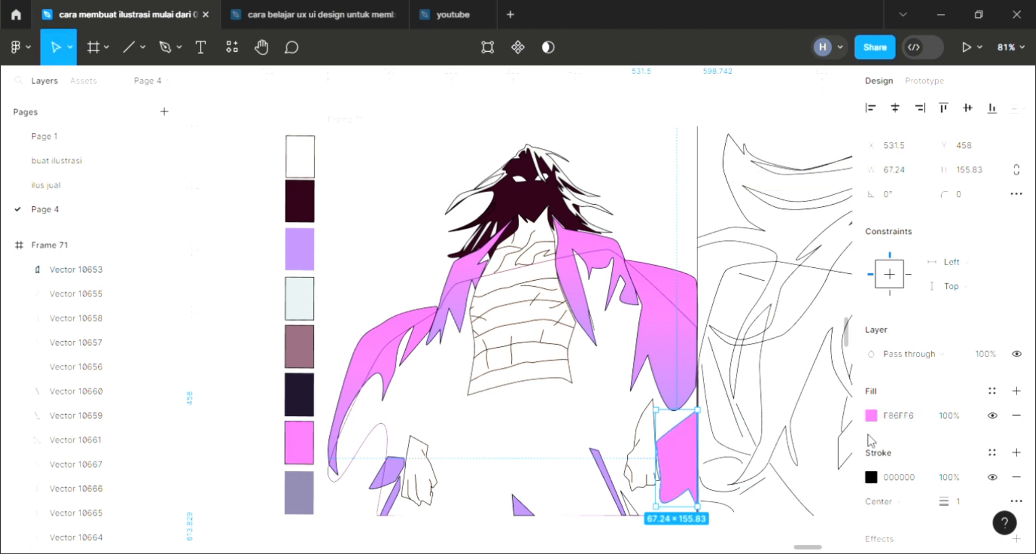
Turn that shape's pink fill into a linear gradient ending in the purple palette color AD85F4 at 100% opacity
{"action": "left_click", "coordinate": [871, 415]}
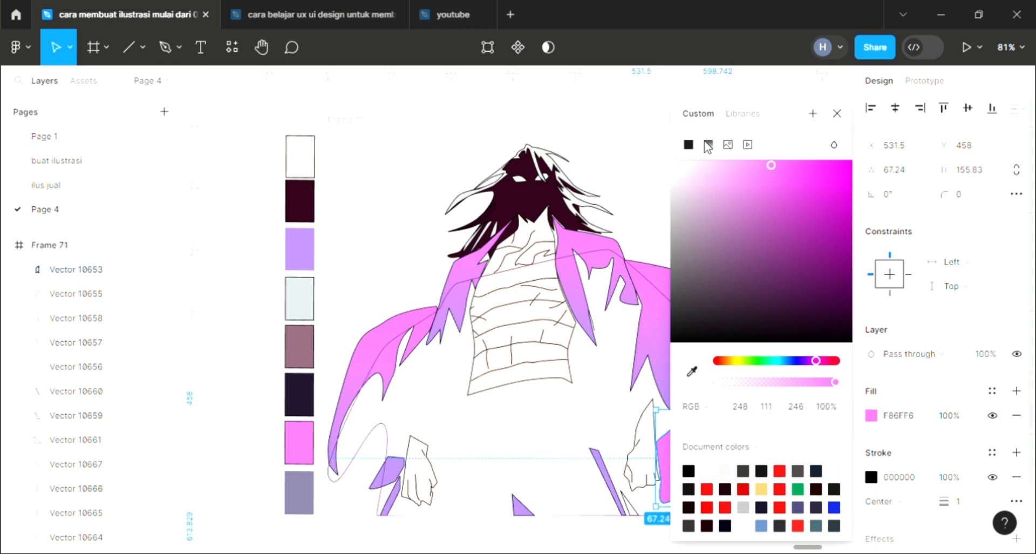
{"action": "left_click", "coordinate": [709, 144]}
{"action": "left_click", "coordinate": [837, 180]}
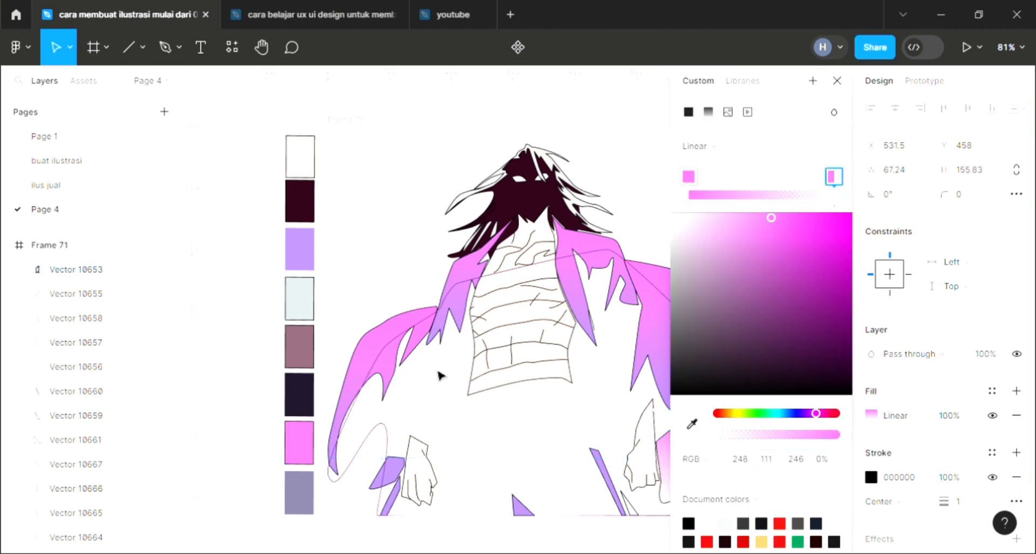
{"action": "key", "text": "i"}
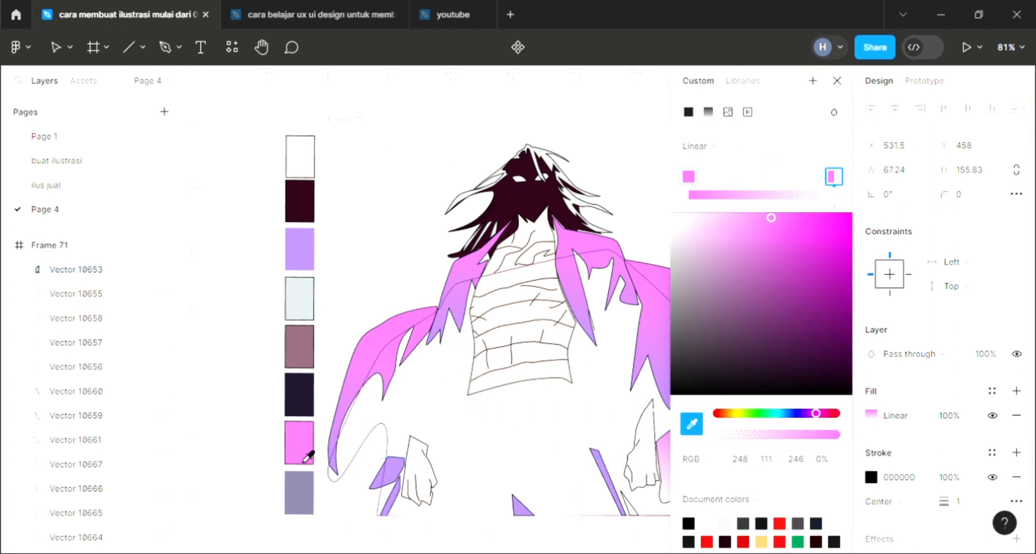
{"action": "left_click", "coordinate": [312, 268]}
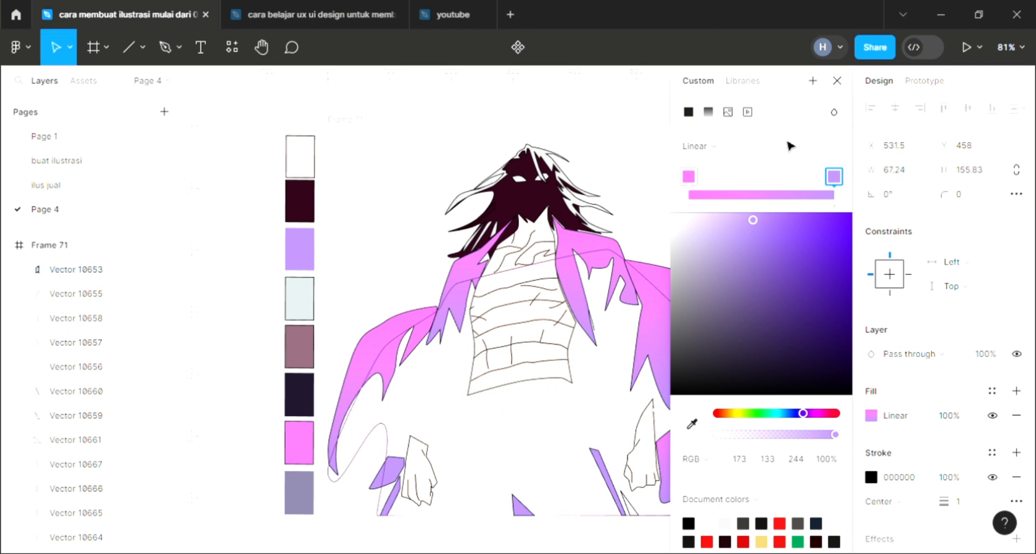
{"action": "left_click", "coordinate": [837, 81]}
Fill the large robe outline with the dark palette color 2D041B and send it behind the other shapes
{"action": "left_click", "coordinate": [377, 438]}
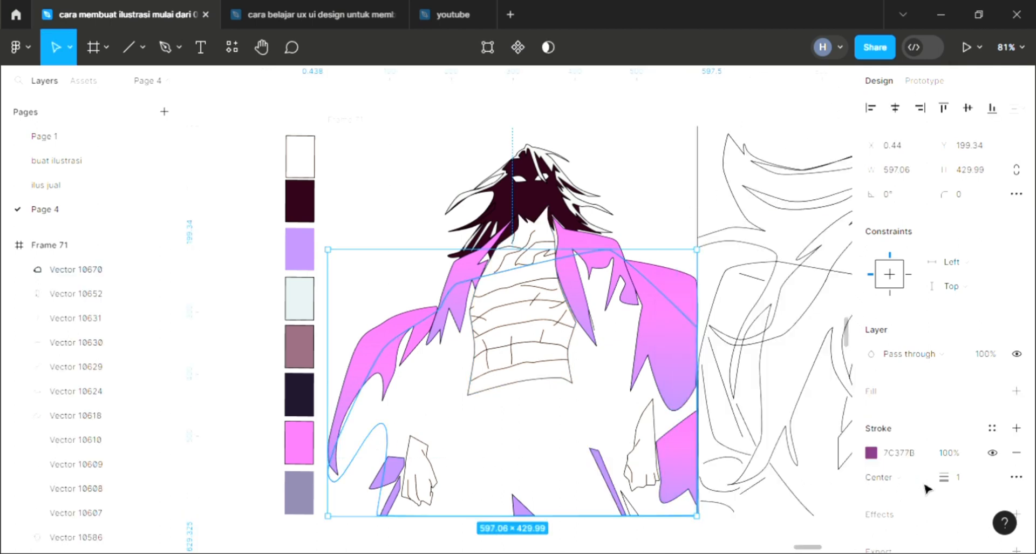
{"action": "left_click", "coordinate": [1016, 390]}
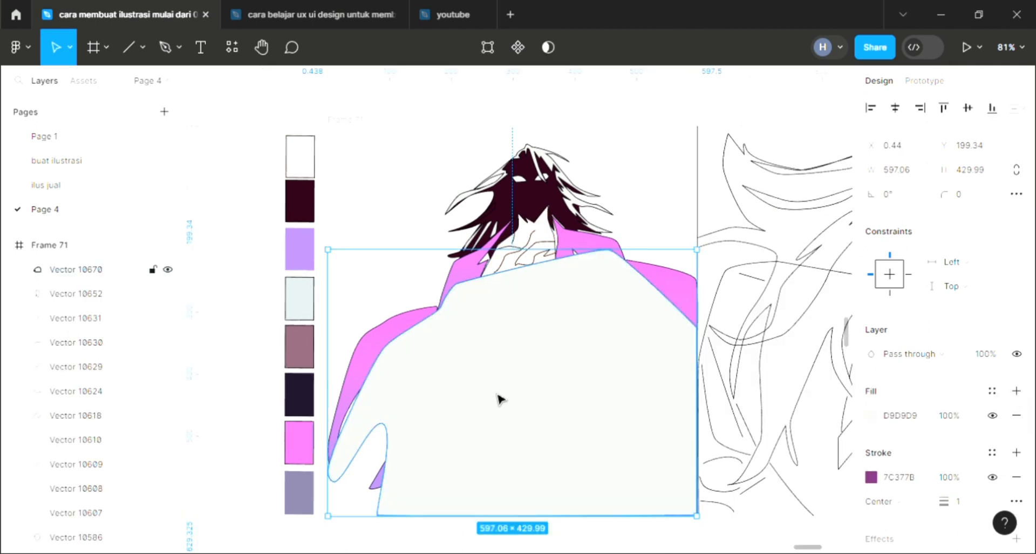
{"action": "left_click", "coordinate": [311, 216]}
{"action": "key", "text": "bracketleft"}
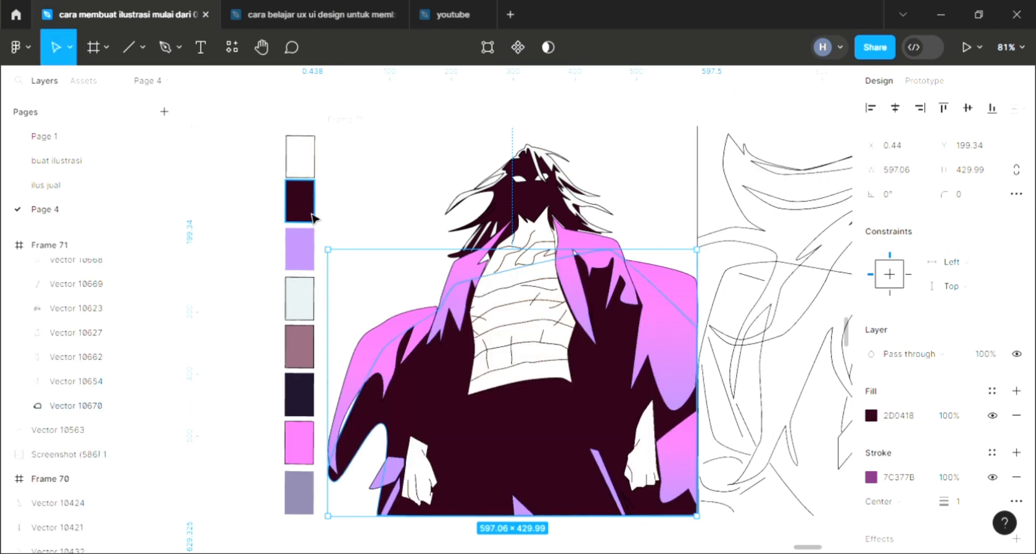
{"action": "key", "text": "i"}
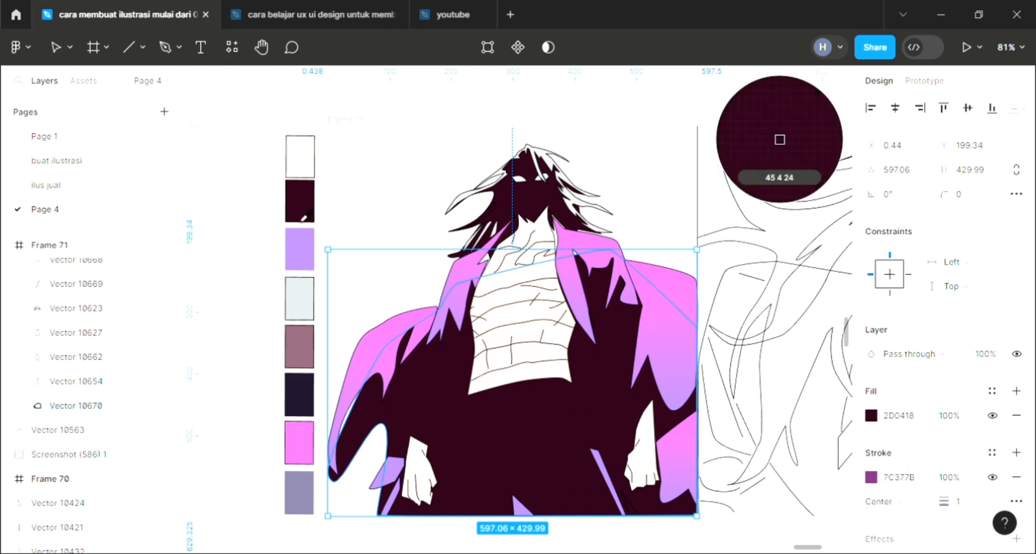
{"action": "left_click", "coordinate": [307, 205]}
{"action": "left_click", "coordinate": [398, 229]}
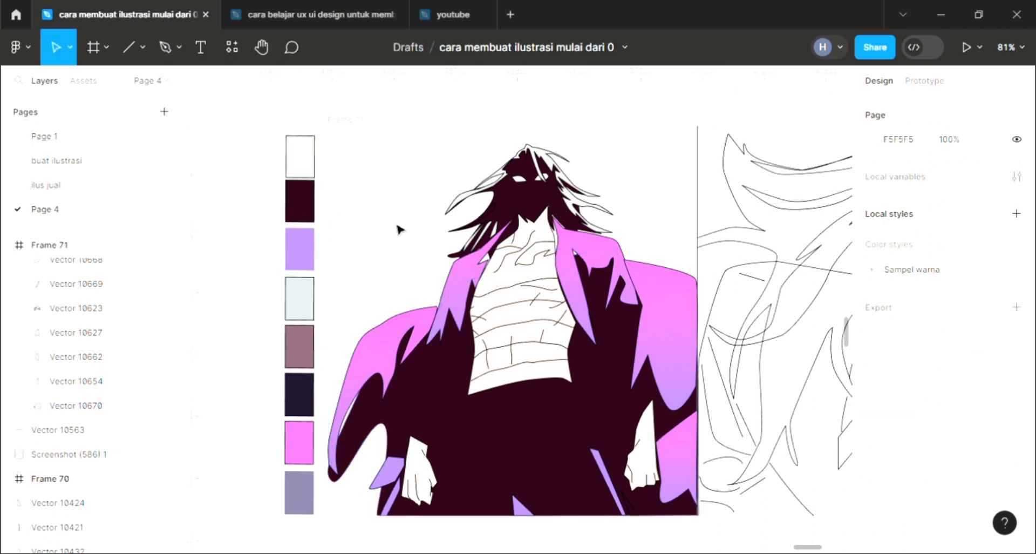
Fill the wavy hair strands above the portrait's forehead with the light gray palette color CAD2D3
{"action": "scroll", "coordinate": [451, 308], "scroll_direction": "right", "scroll_amount": 3}
{"action": "scroll", "coordinate": [450, 308], "scroll_direction": "right", "scroll_amount": 3}
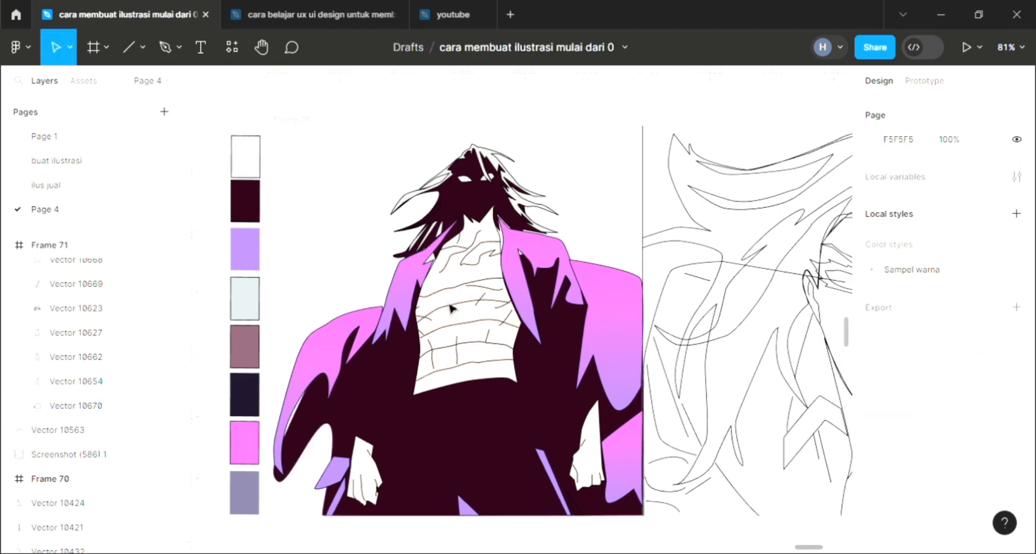
{"action": "scroll", "coordinate": [451, 307], "scroll_direction": "right", "scroll_amount": 2}
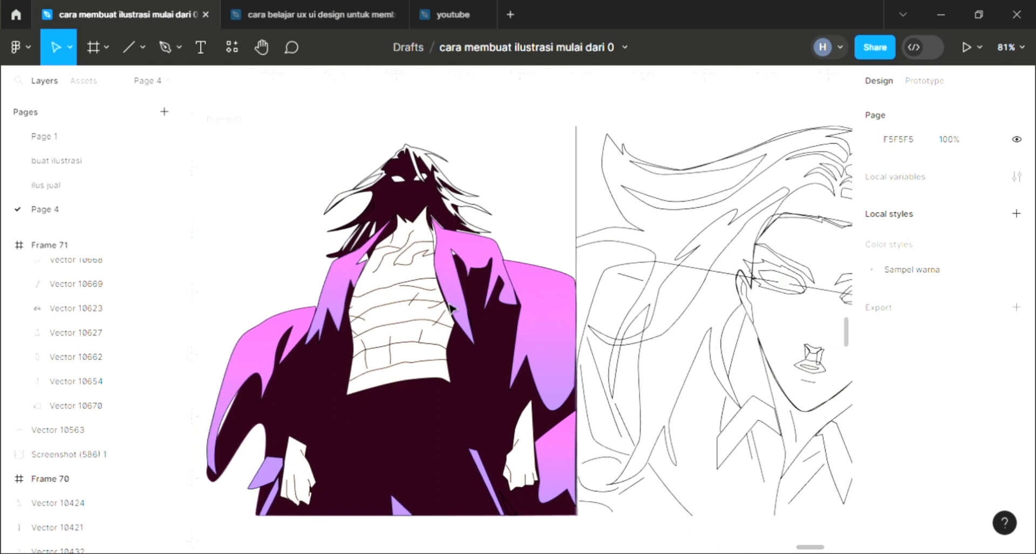
{"action": "scroll", "coordinate": [420, 369], "scroll_direction": "up", "scroll_amount": 1}
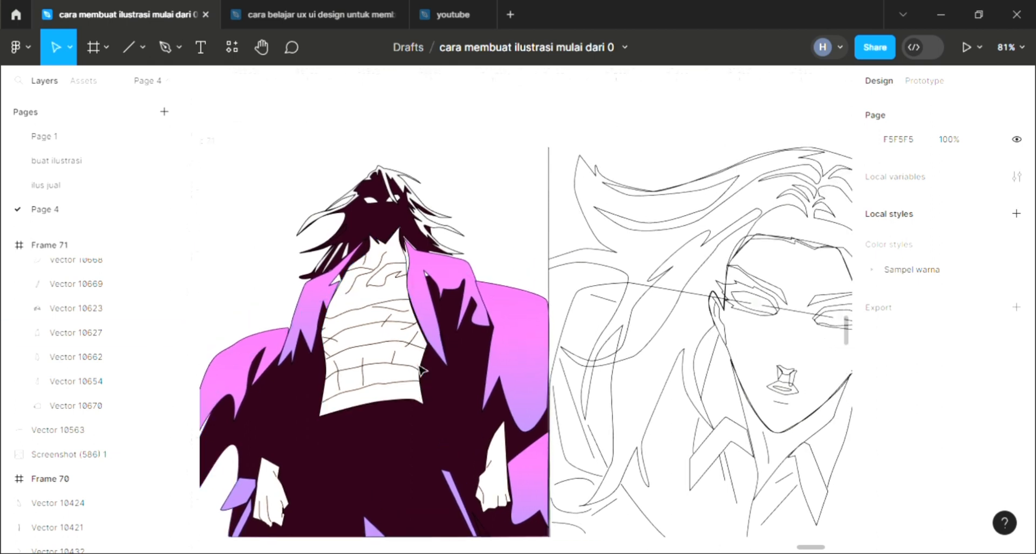
{"action": "scroll", "coordinate": [420, 370], "scroll_direction": "right", "scroll_amount": 4}
{"action": "scroll", "coordinate": [508, 361], "scroll_direction": "down", "scroll_amount": 3}
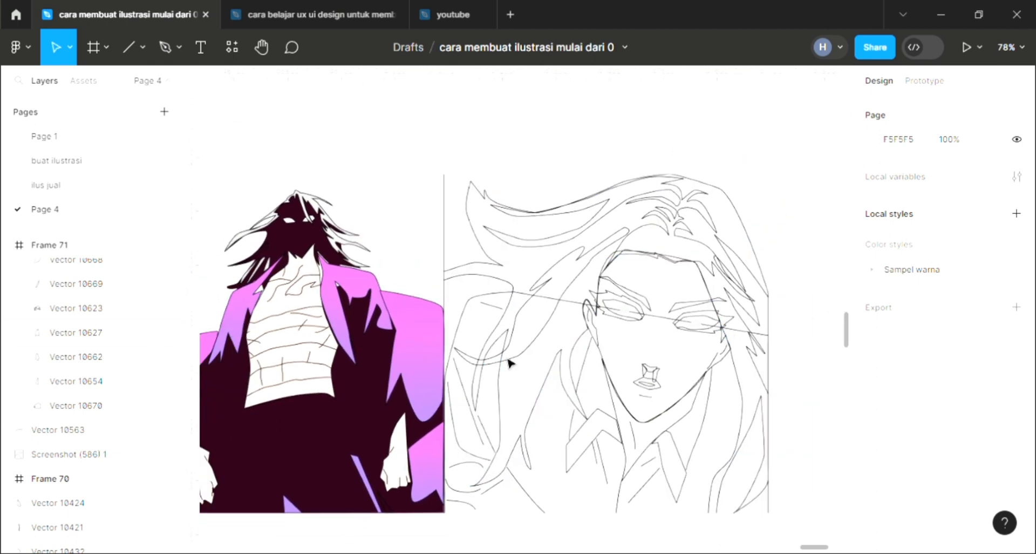
{"action": "left_click", "coordinate": [522, 268]}
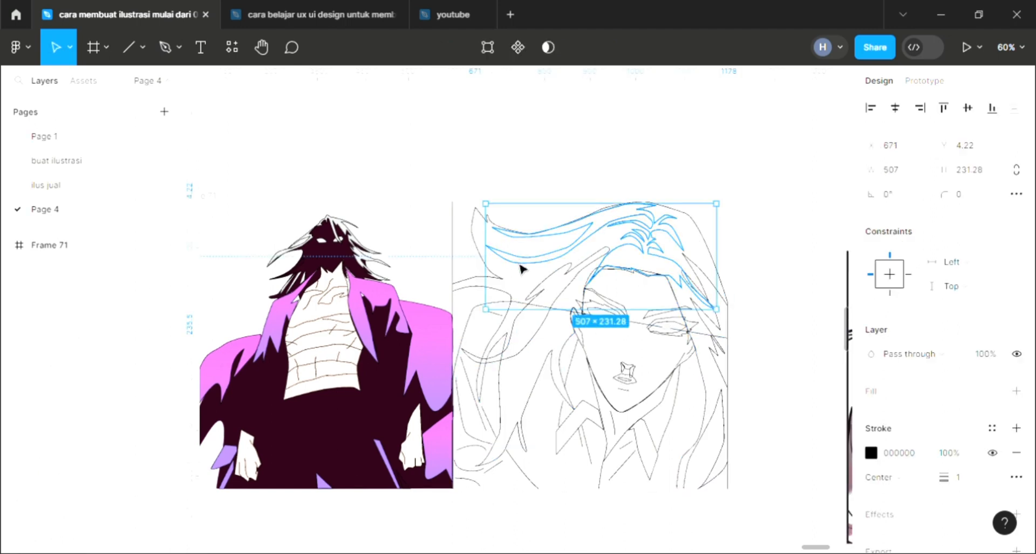
{"action": "left_click", "coordinate": [1017, 390]}
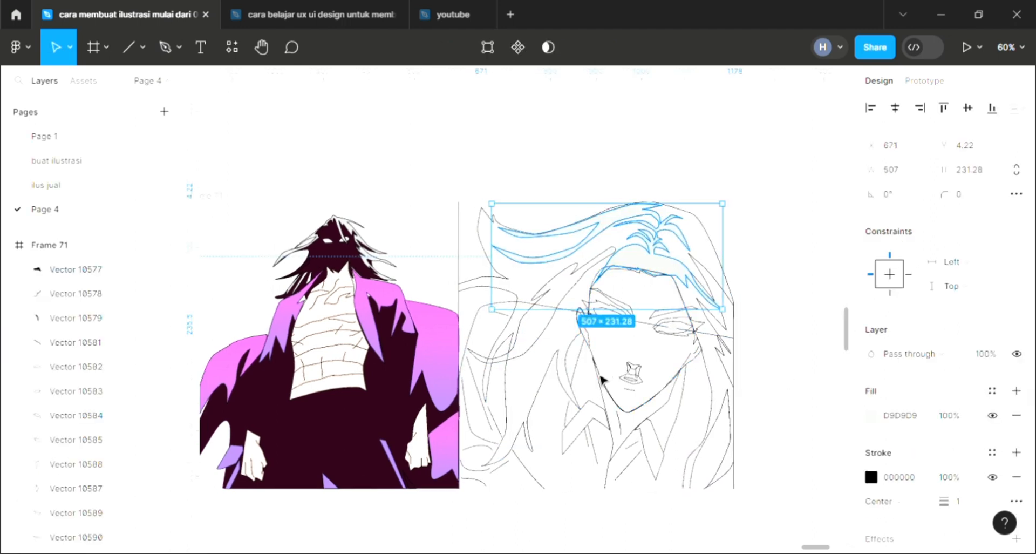
{"action": "scroll", "coordinate": [598, 378], "scroll_direction": "left", "scroll_amount": 3}
{"action": "key", "text": "i"}
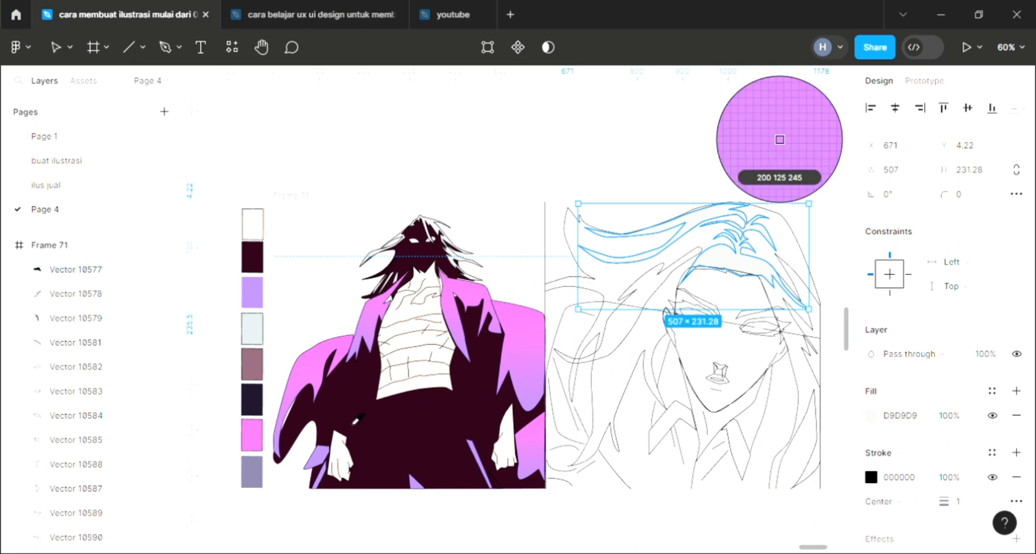
{"action": "left_click", "coordinate": [252, 327]}
{"action": "key", "text": "Escape"}
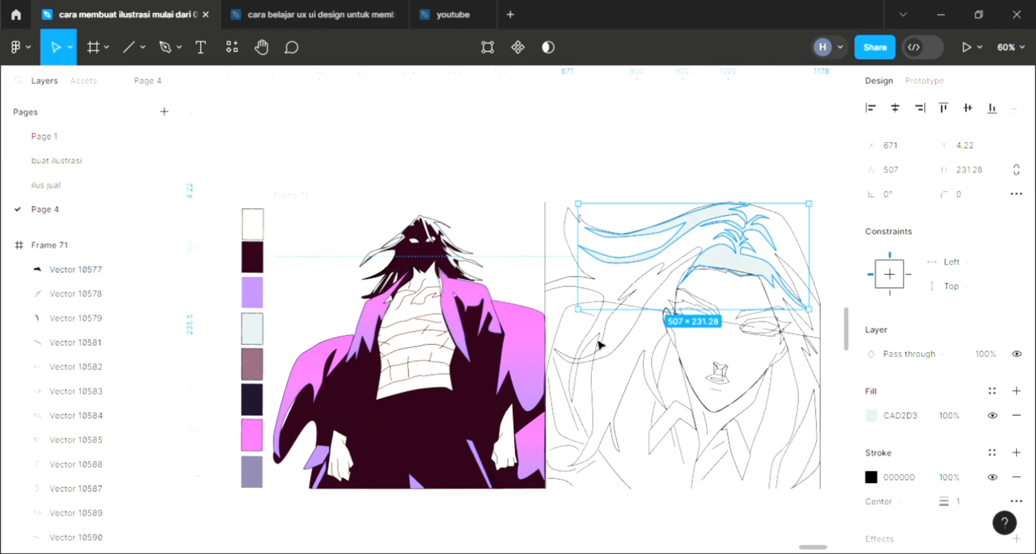
{"action": "left_click", "coordinate": [600, 344]}
{"action": "key", "text": "Escape"}
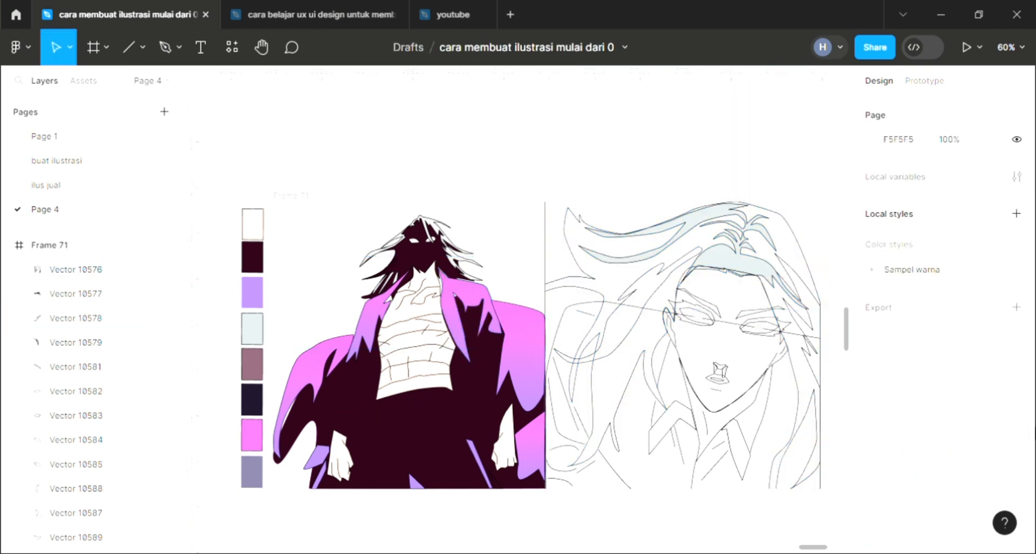
Fill the long curved hair strand sweeping down from the forehead on the portrait's left side with light gray CAD2D3
{"action": "left_click", "coordinate": [632, 342]}
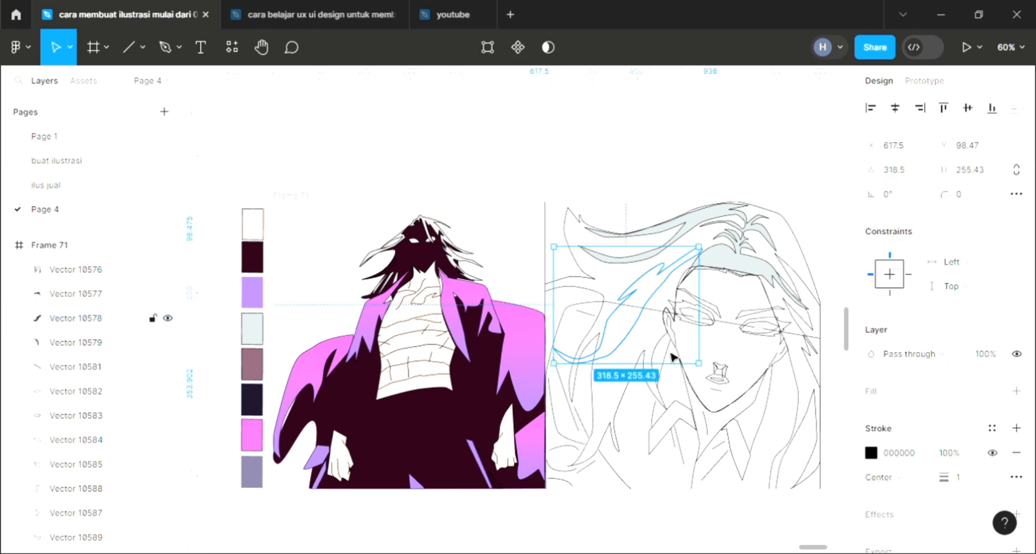
{"action": "left_click", "coordinate": [1017, 390]}
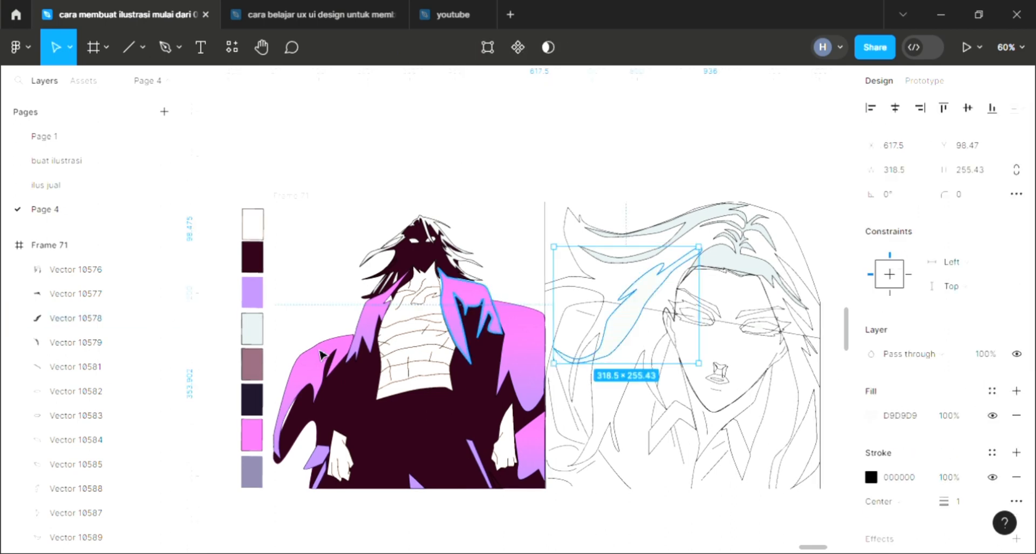
{"action": "key", "text": "i"}
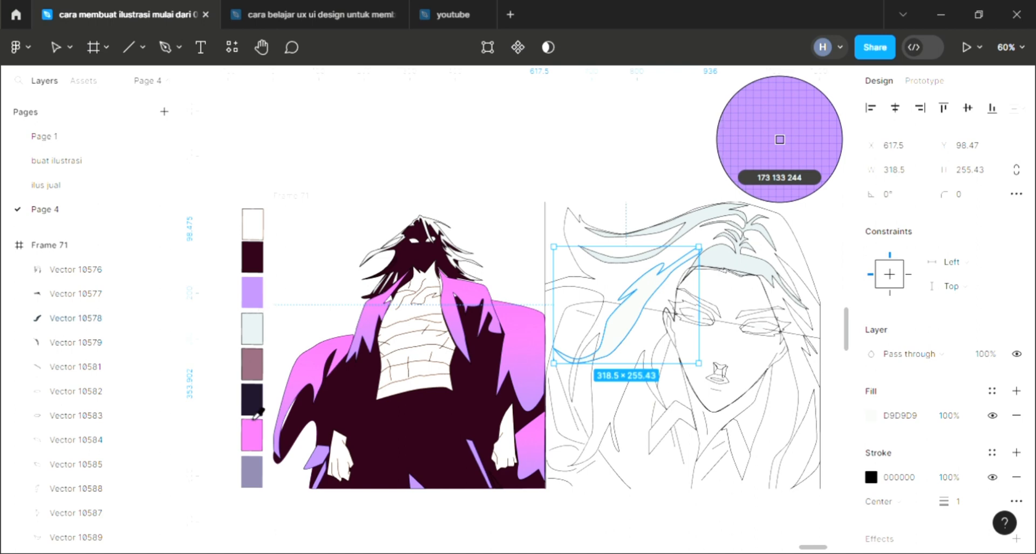
{"action": "left_click", "coordinate": [258, 438]}
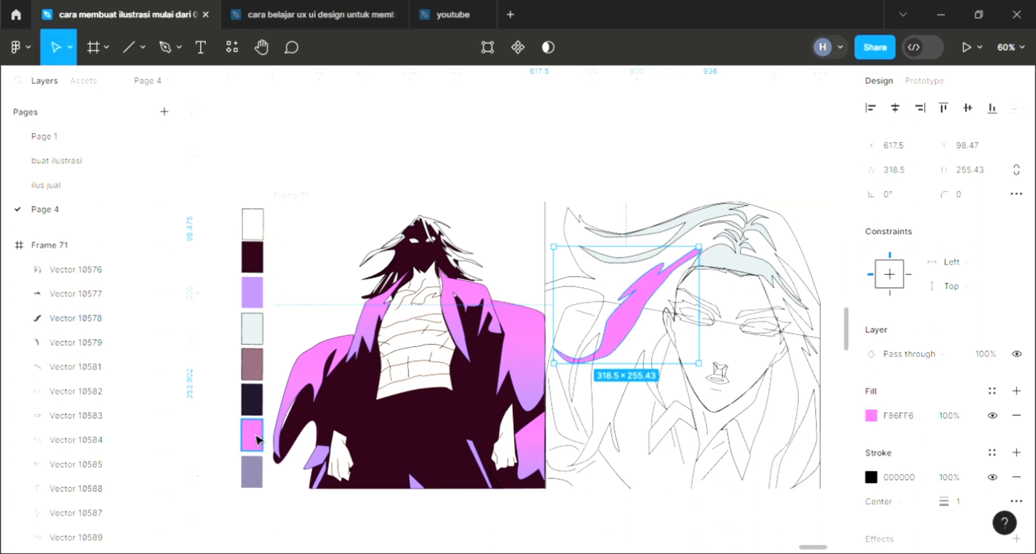
{"action": "key", "text": "i"}
{"action": "left_click", "coordinate": [256, 339]}
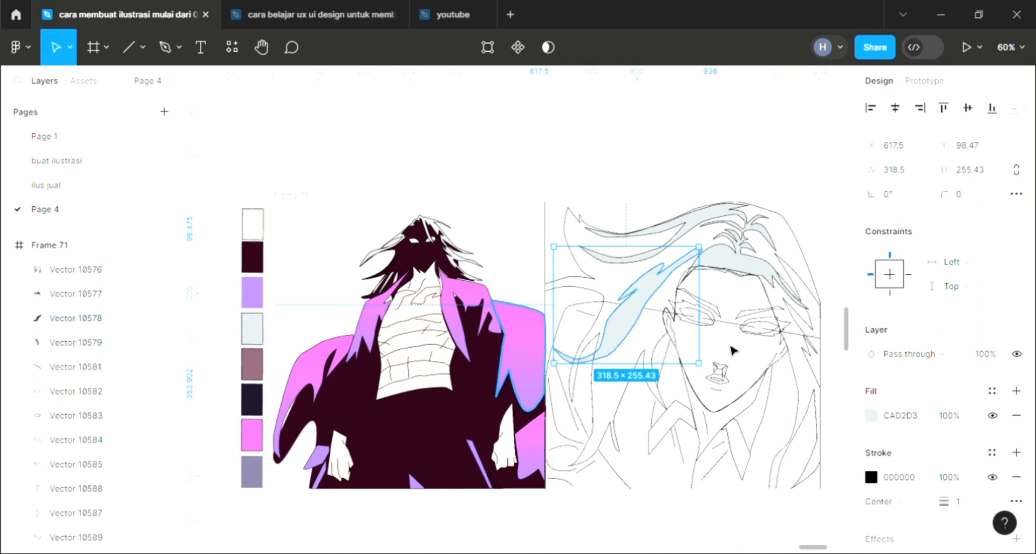
Fill the jagged hair strand along the portrait's right edge with the light gray palette color CAD2D3
{"action": "left_click", "coordinate": [814, 367]}
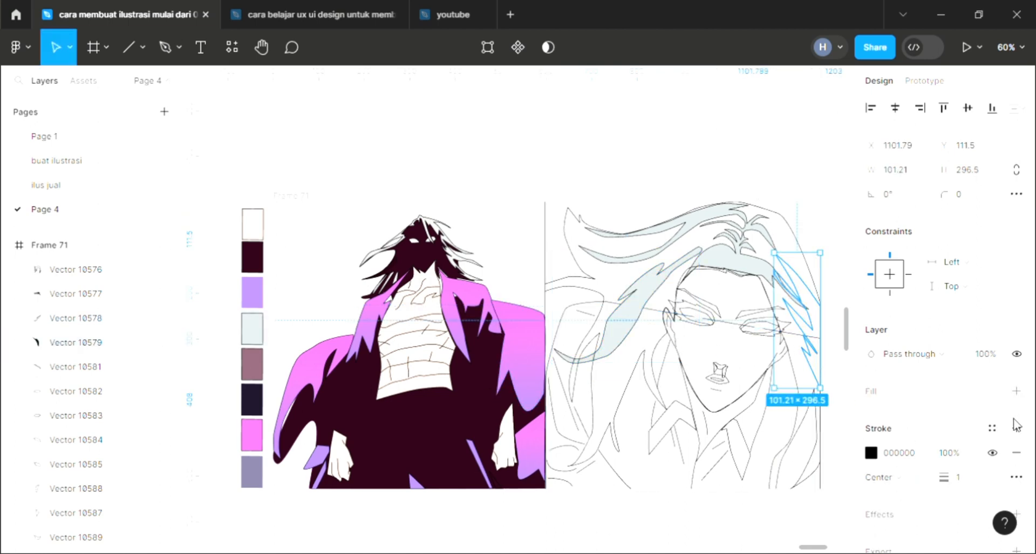
{"action": "left_click", "coordinate": [1017, 390]}
{"action": "key", "text": "i"}
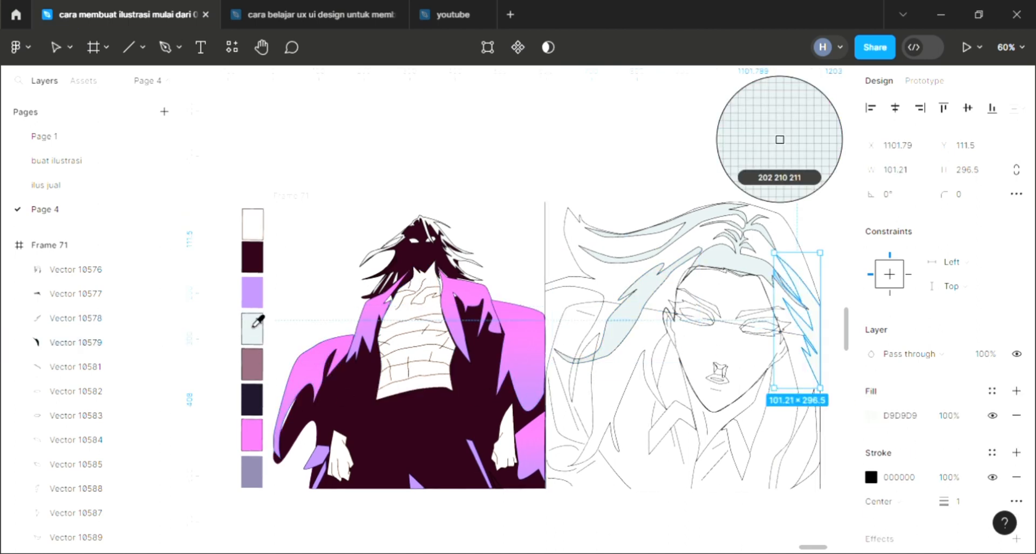
{"action": "left_click", "coordinate": [257, 306]}
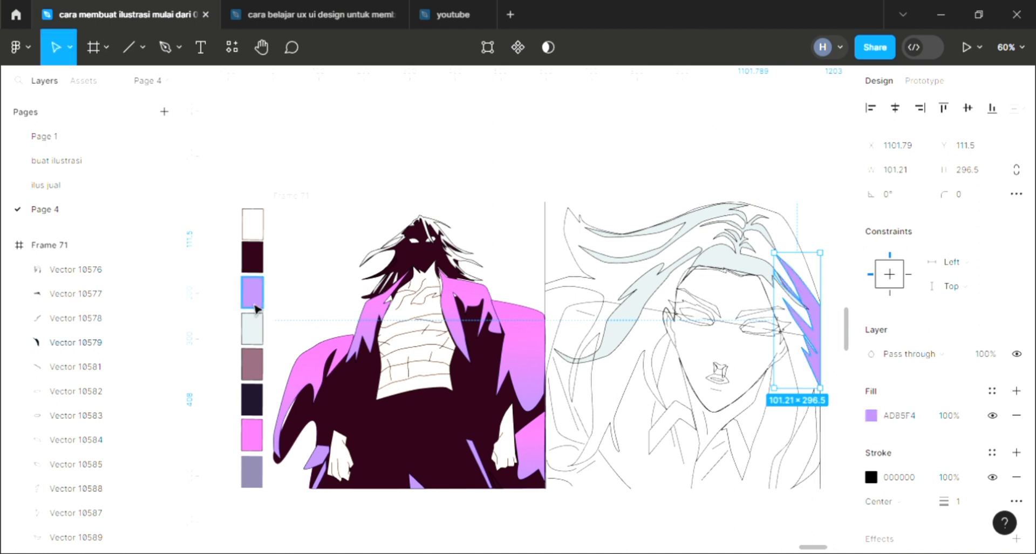
{"action": "key", "text": "i"}
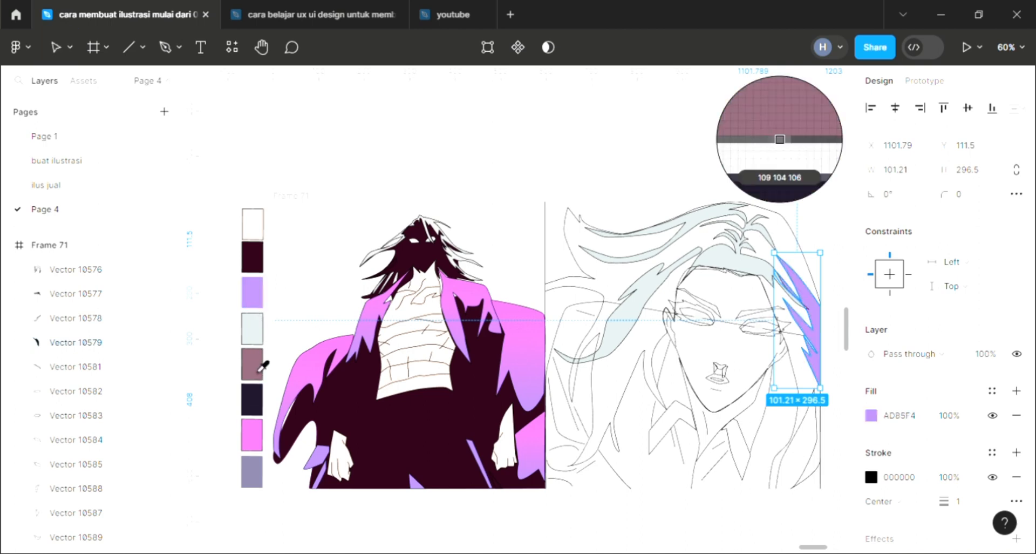
{"action": "left_click", "coordinate": [252, 329]}
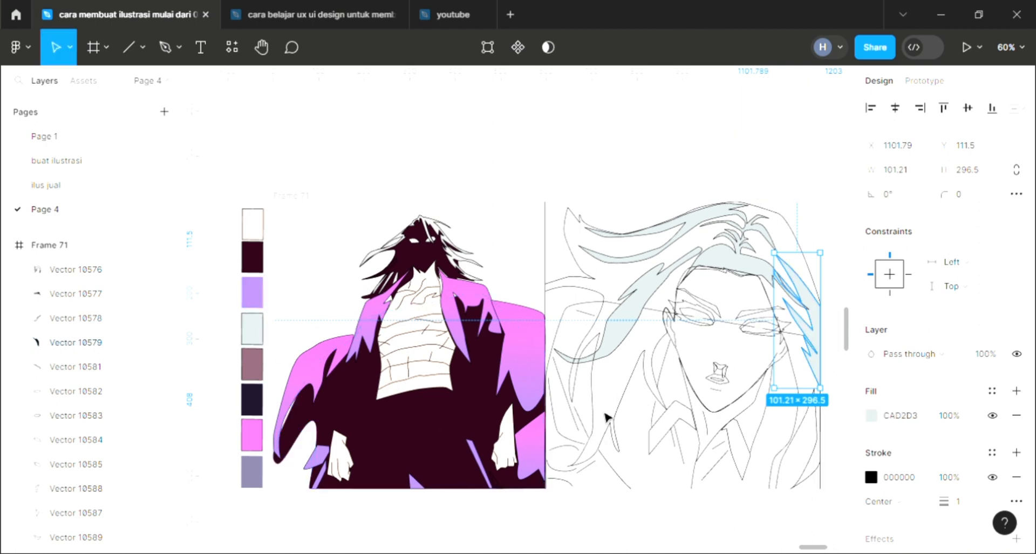
Fill the portrait's large hair outline with the pale skin-tone palette color FCEBE2 and send it behind the other shapes
{"action": "left_click", "coordinate": [632, 398]}
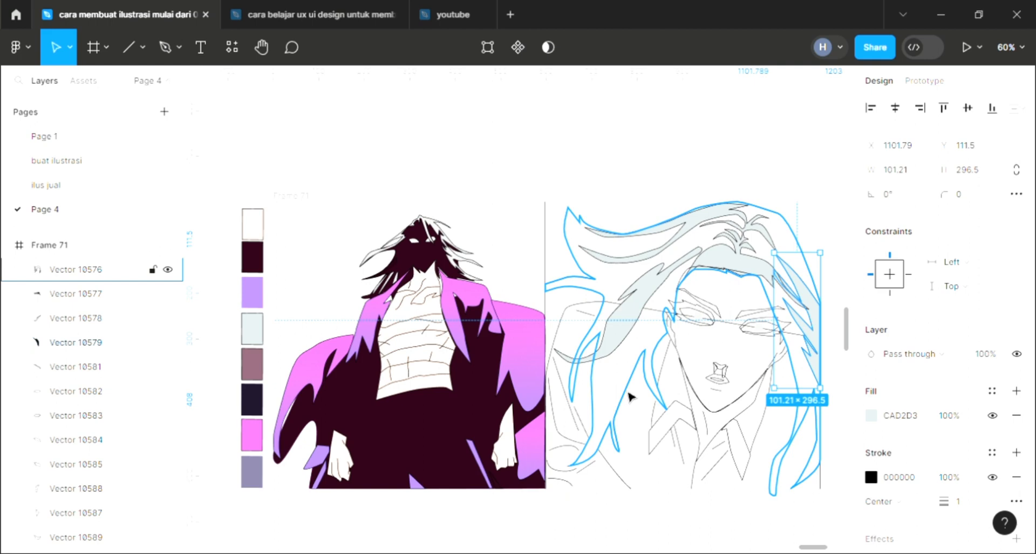
{"action": "left_click", "coordinate": [1015, 391]}
{"action": "key", "text": "["}
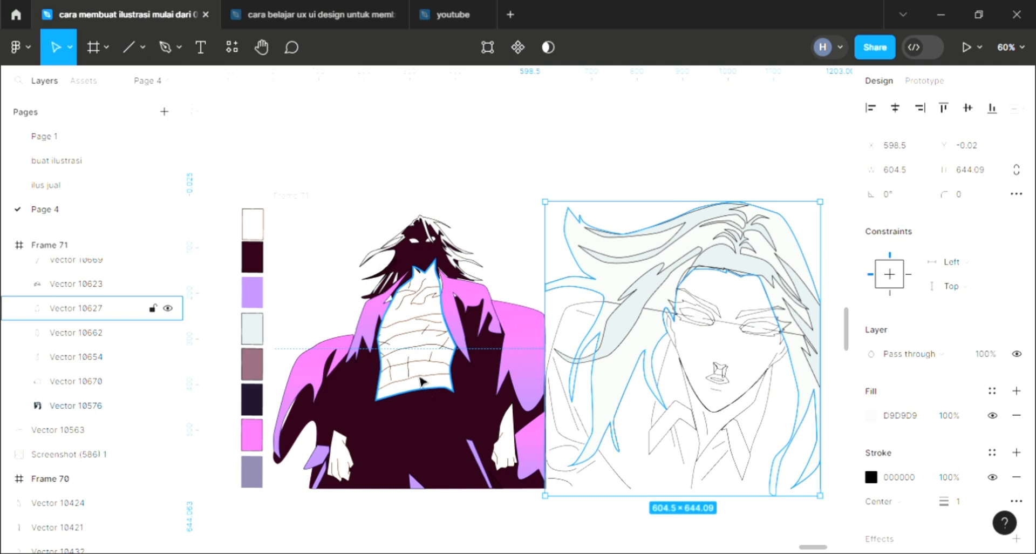
{"action": "key", "text": "i"}
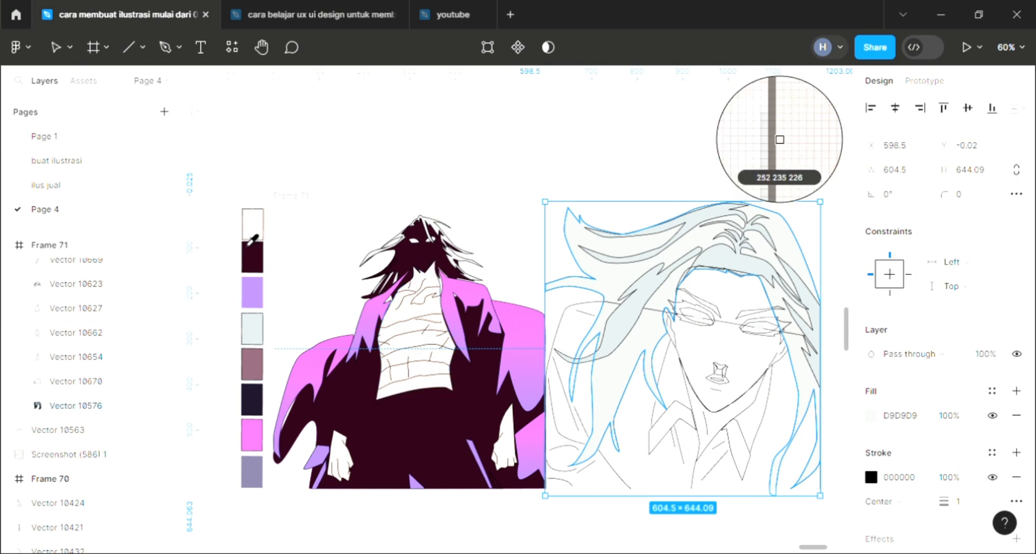
{"action": "left_click", "coordinate": [253, 224]}
{"action": "key", "text": "Escape"}
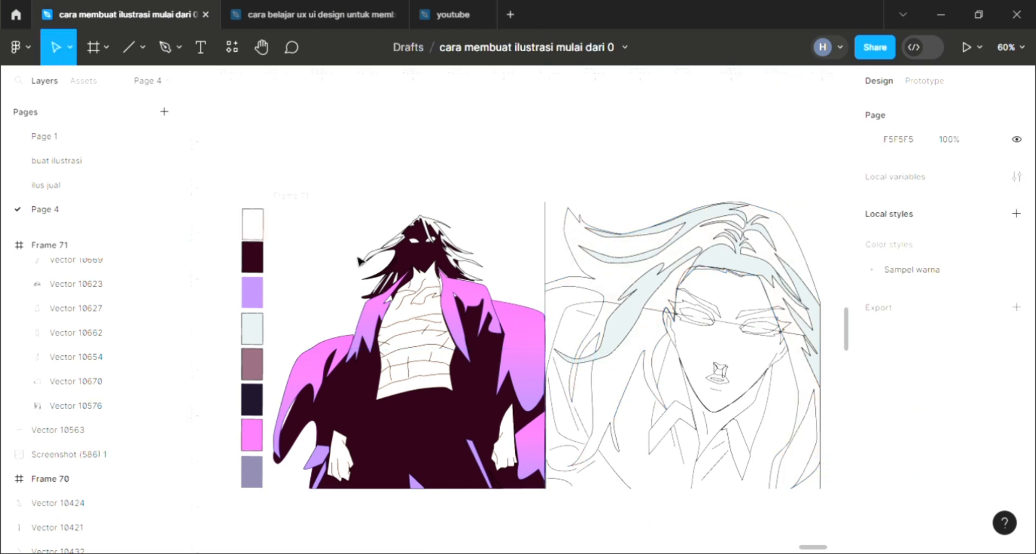
Fill both eyebrows of the portrait with the light gray CAD2D3 used on the hair strands
{"action": "left_click", "coordinate": [754, 319]}
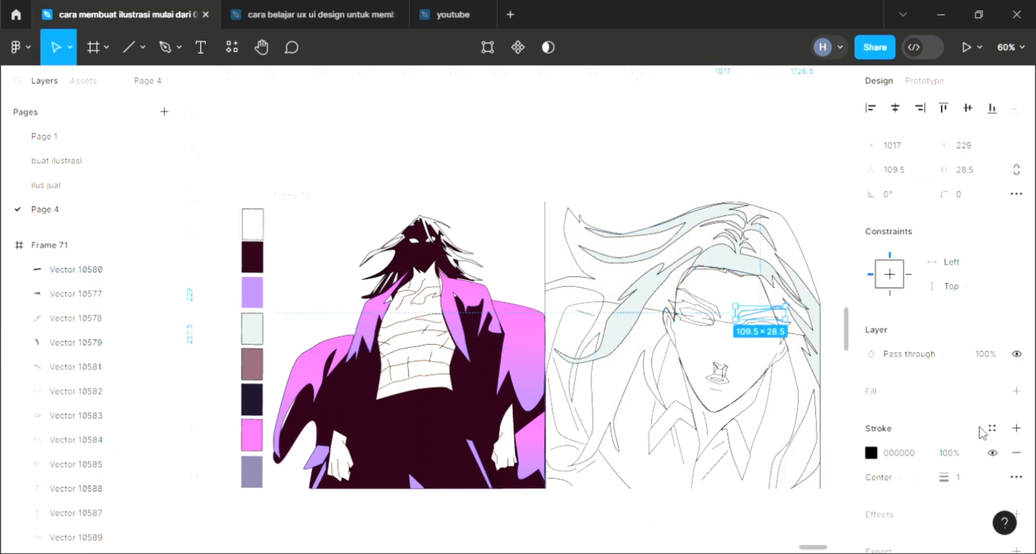
{"action": "left_click", "coordinate": [1017, 391]}
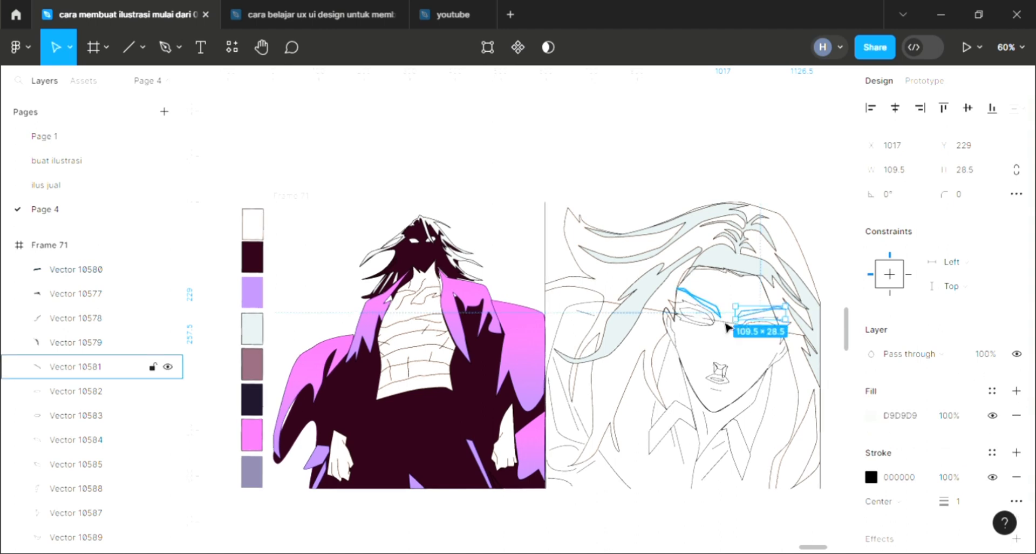
{"action": "key", "text": "i"}
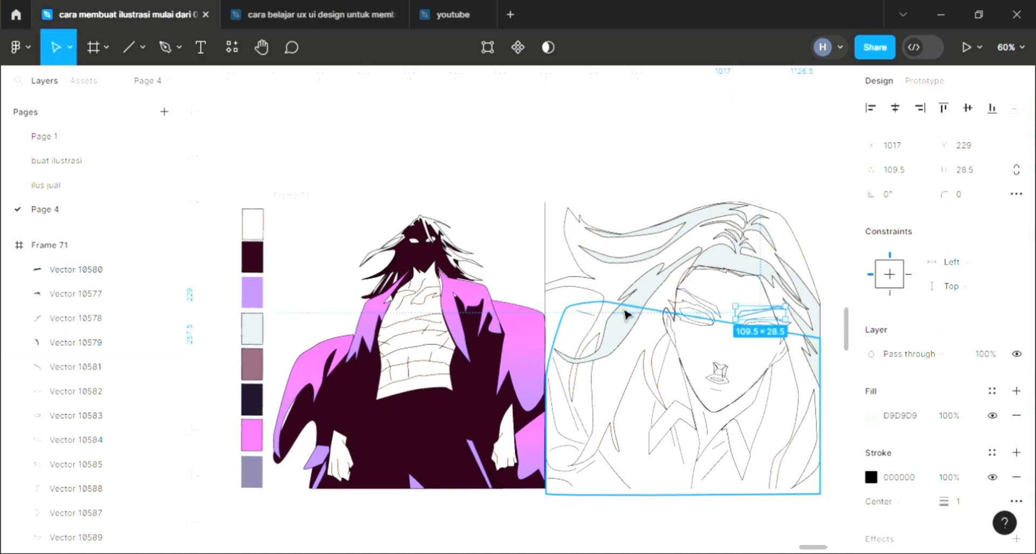
{"action": "key", "text": "Escape"}
{"action": "left_click", "coordinate": [707, 307]}
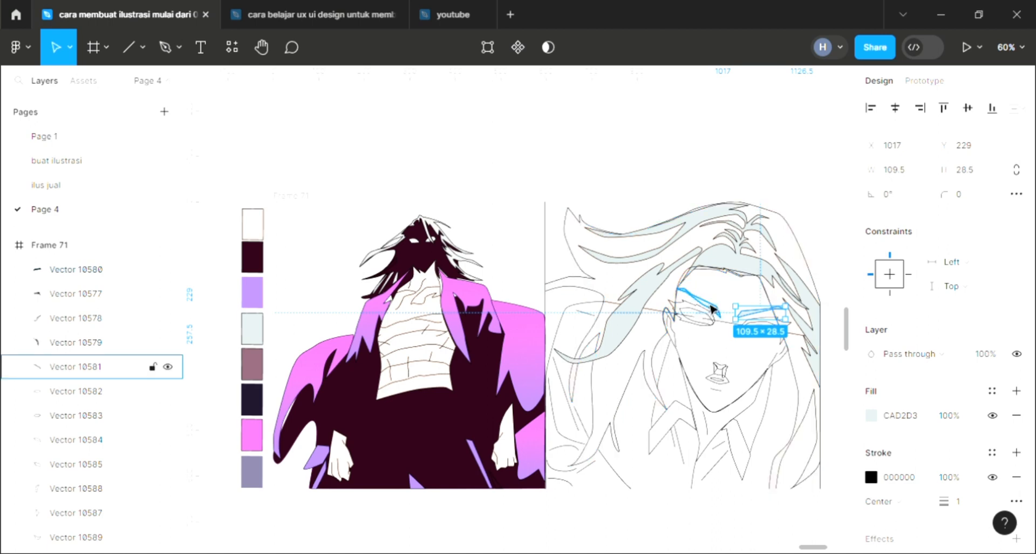
{"action": "left_click", "coordinate": [1017, 391]}
{"action": "key", "text": "i"}
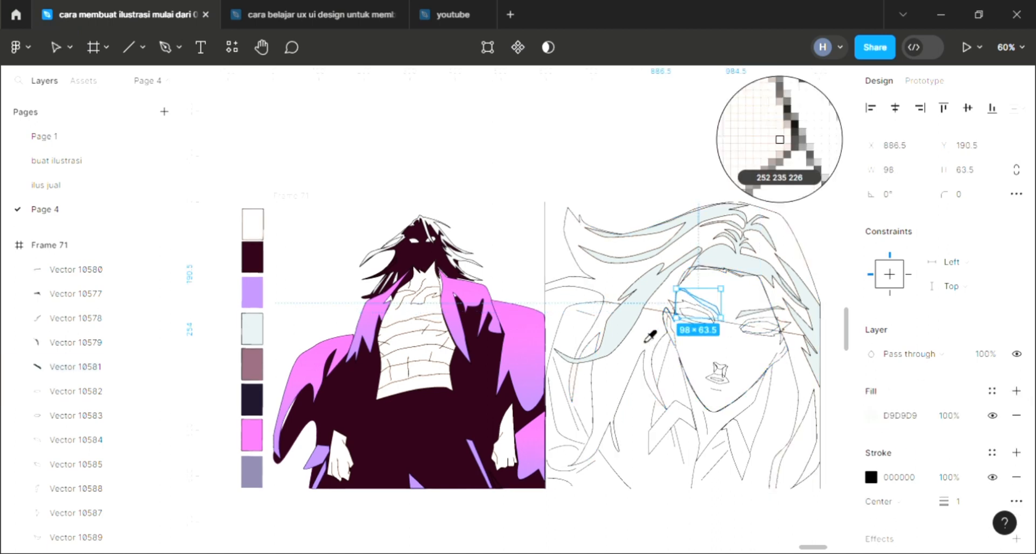
{"action": "left_click", "coordinate": [644, 328]}
{"action": "left_click", "coordinate": [744, 349]}
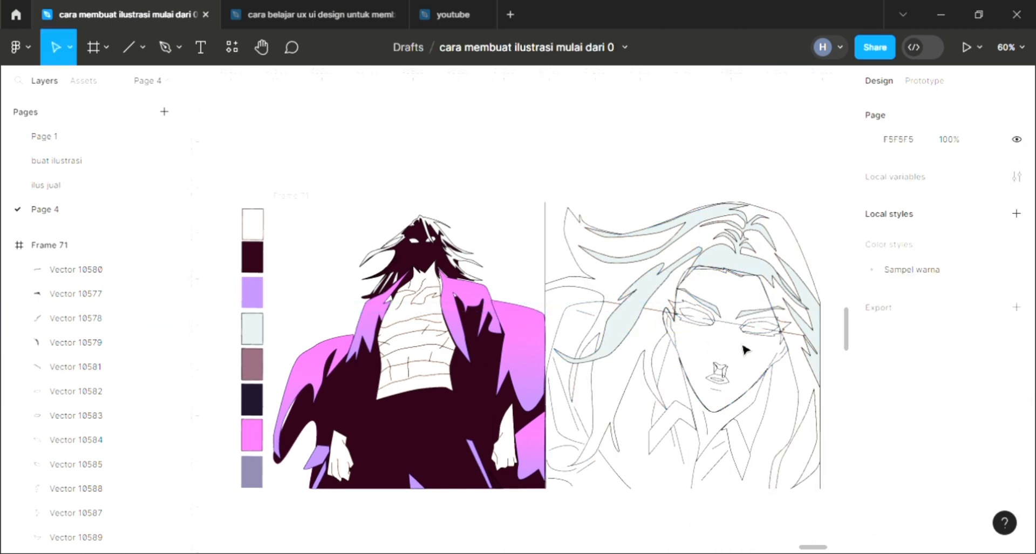
Recolor the two small iris circles in the portrait's eyes with the light gray sampled from the hair strand
{"action": "left_click", "coordinate": [760, 327]}
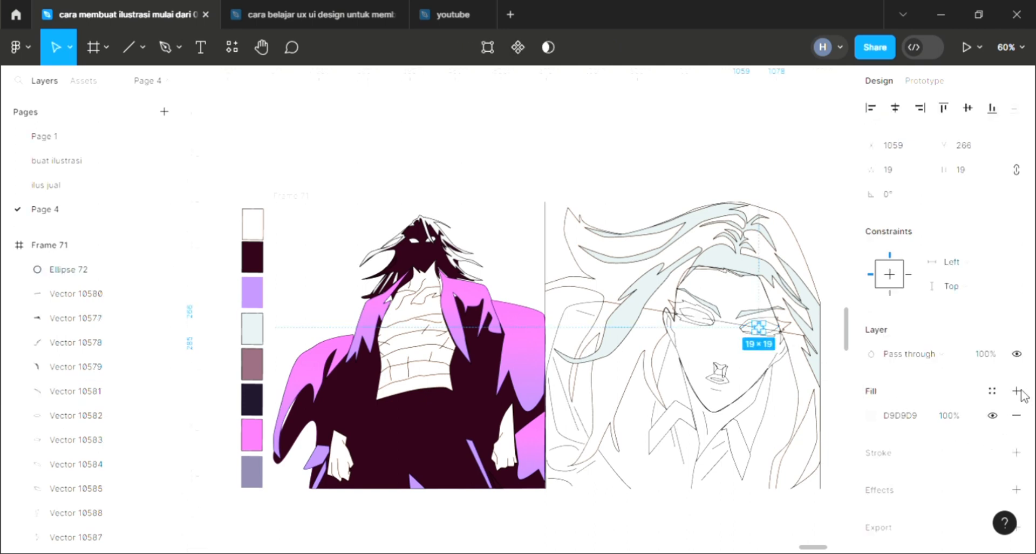
{"action": "key", "text": "i"}
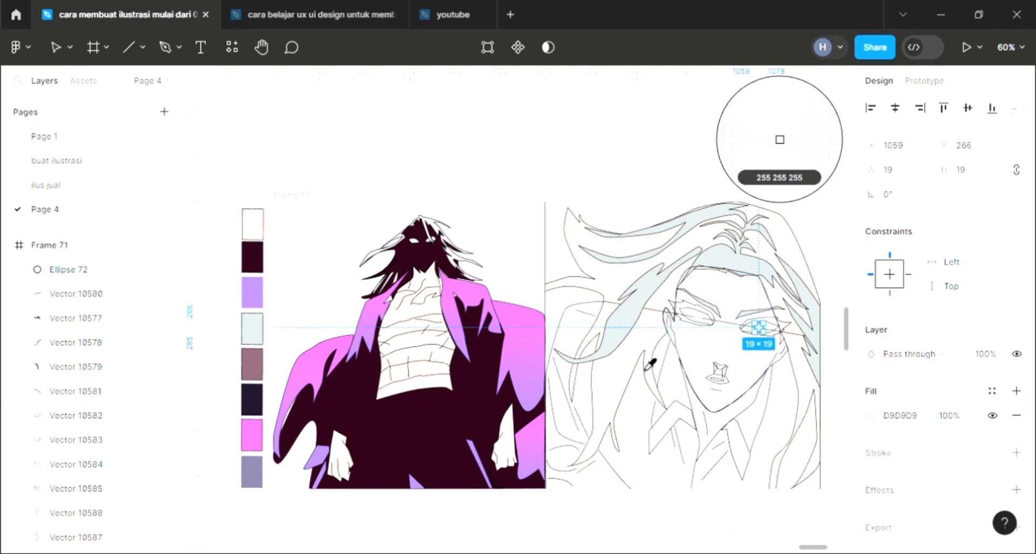
{"action": "left_click", "coordinate": [635, 329]}
{"action": "left_click", "coordinate": [700, 317]}
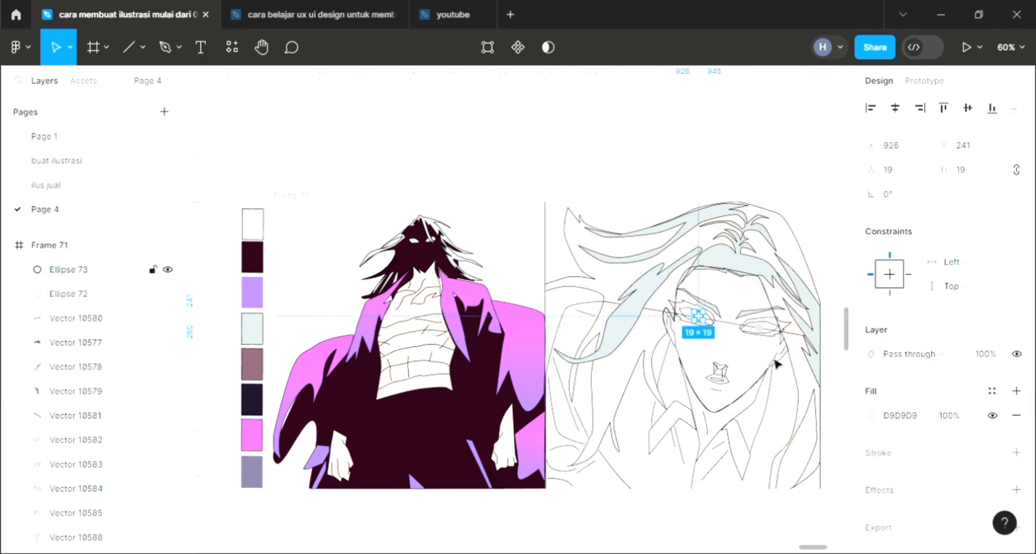
{"action": "key", "text": "i"}
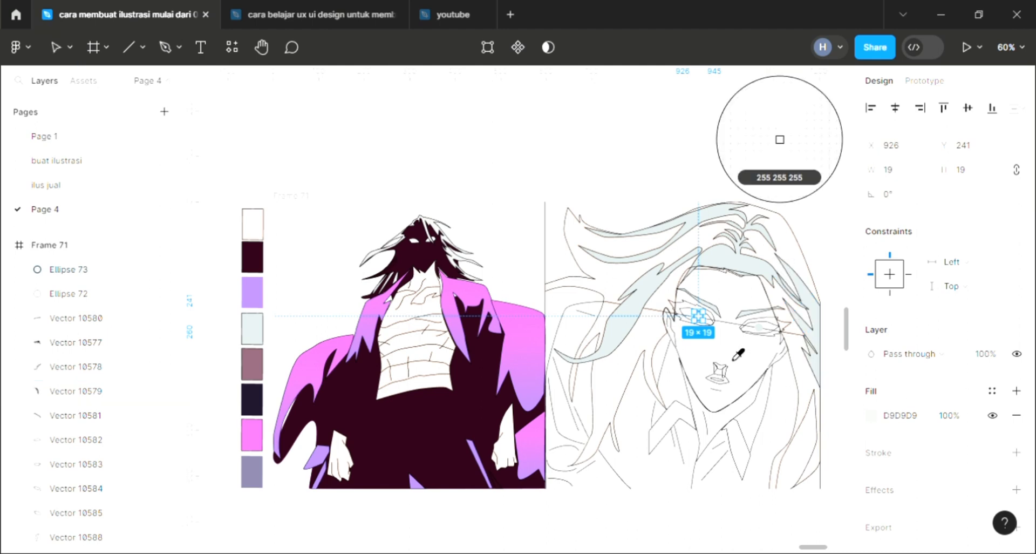
{"action": "left_click", "coordinate": [642, 326]}
{"action": "left_click", "coordinate": [751, 354]}
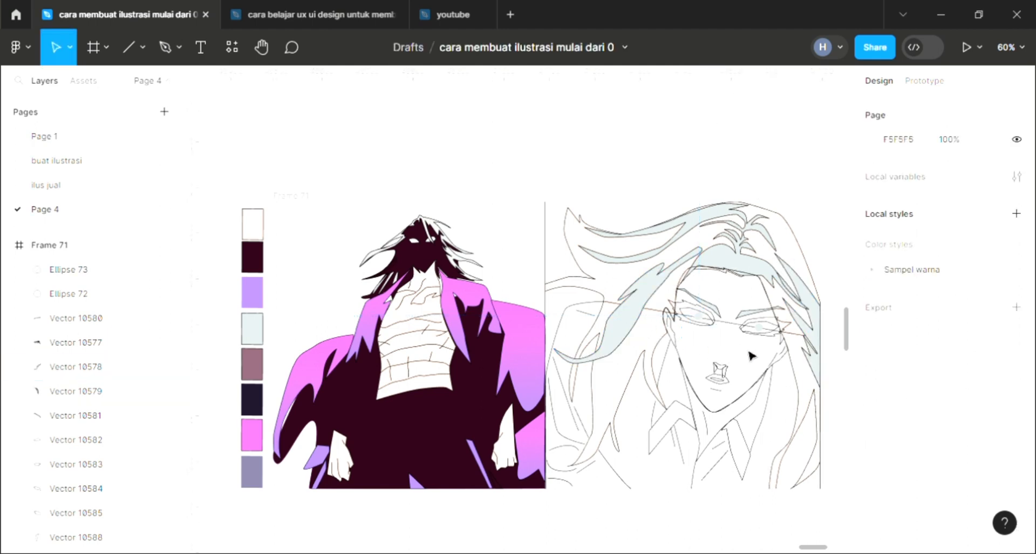
Fill the inner eye shapes of both portrait eyes with white FFFFFF
{"action": "left_click", "coordinate": [779, 330]}
{"action": "left_click", "coordinate": [1017, 391]}
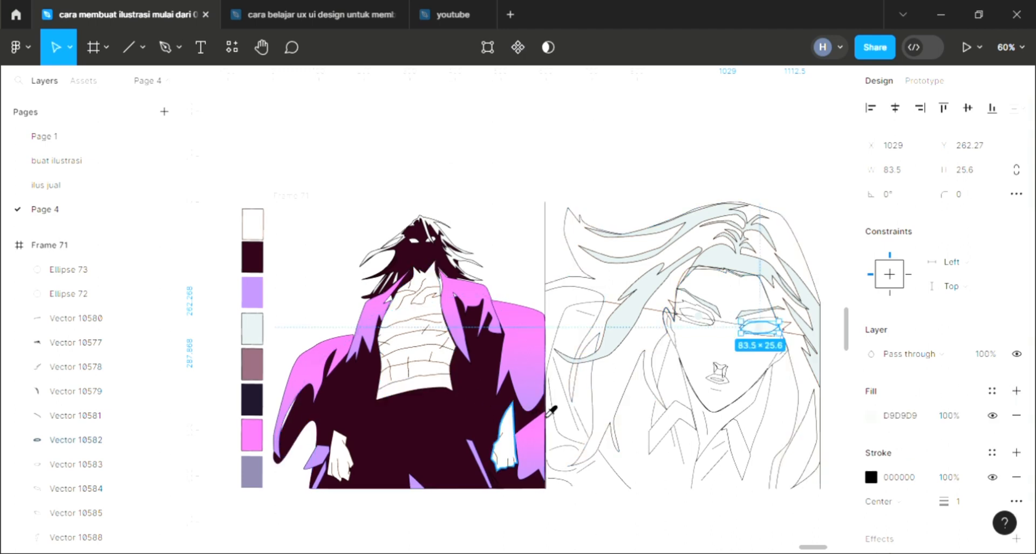
{"action": "key", "text": "i"}
{"action": "left_click", "coordinate": [696, 332]}
{"action": "left_click", "coordinate": [696, 318]}
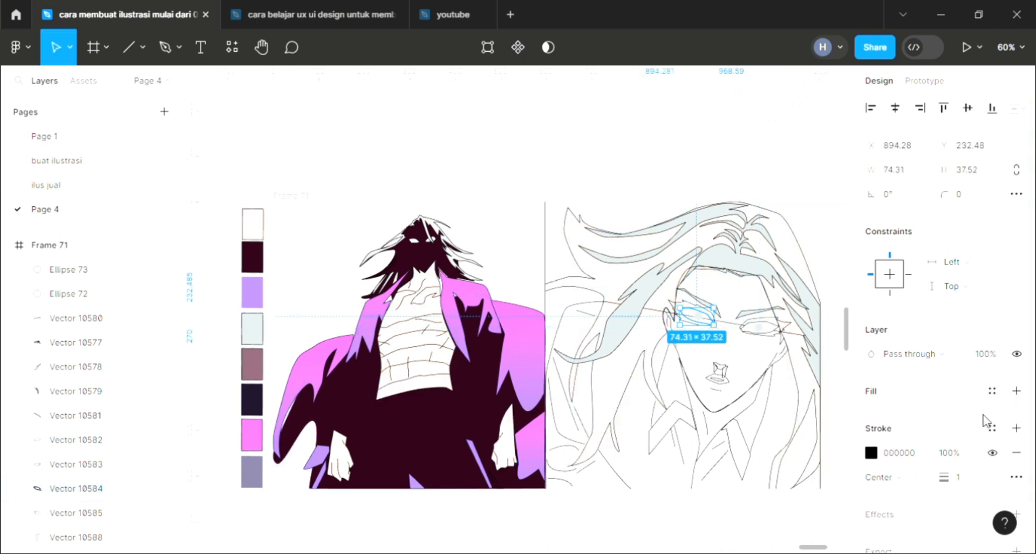
{"action": "left_click", "coordinate": [1017, 391]}
{"action": "key", "text": "i"}
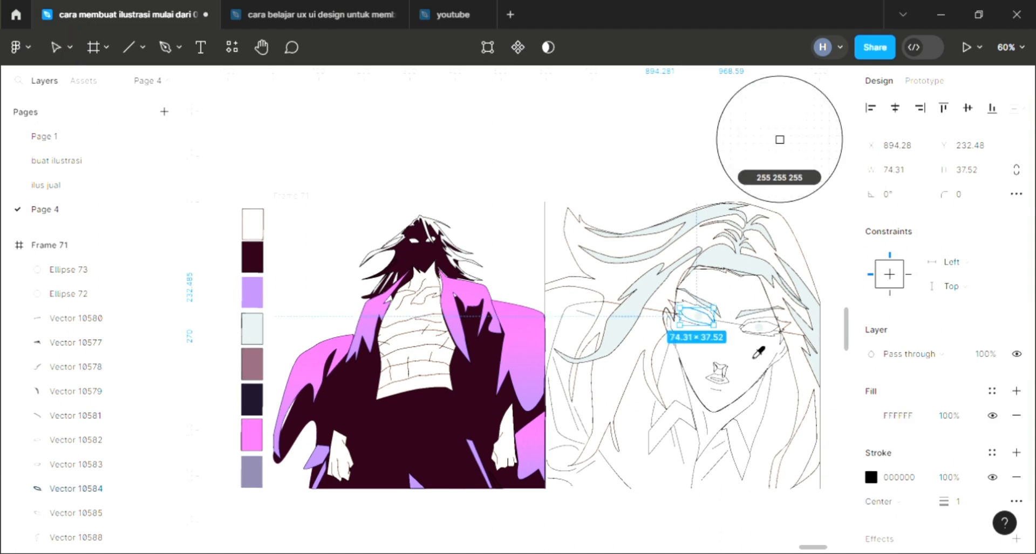
{"action": "left_click", "coordinate": [758, 348]}
Fill the outer eyelash outline around the portrait's right-side eye with light gray CAD2D3
{"action": "left_click", "coordinate": [794, 332]}
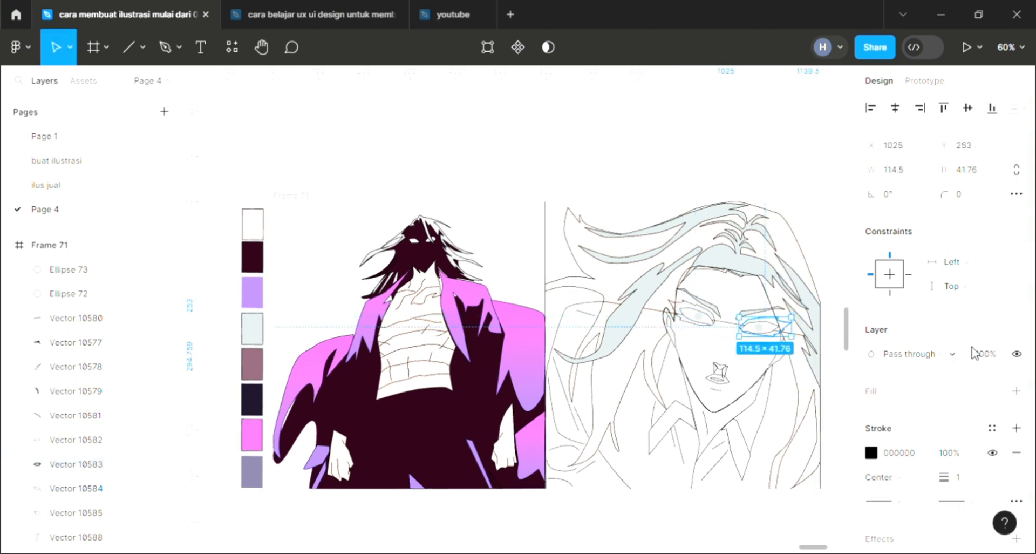
{"action": "left_click", "coordinate": [1017, 391]}
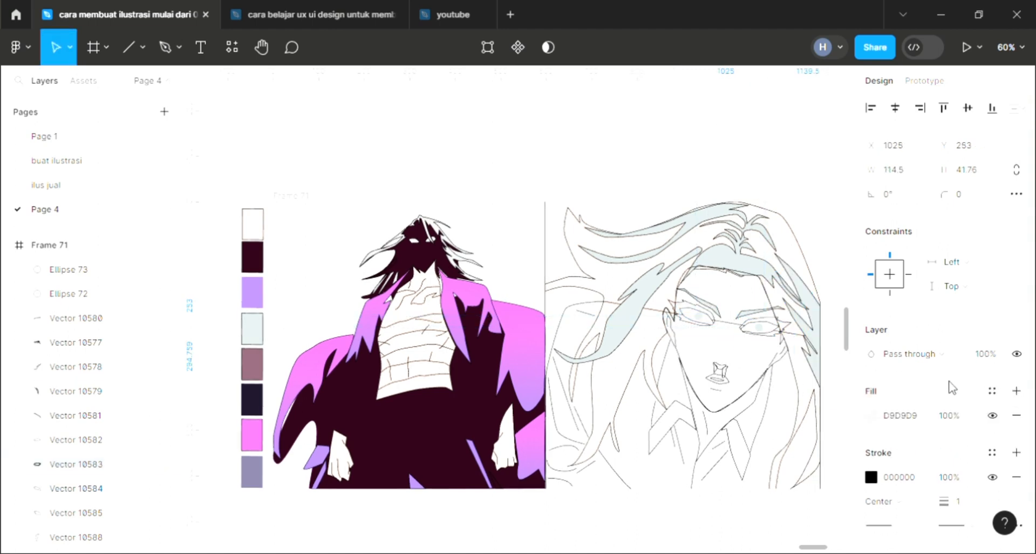
{"action": "key", "text": "i"}
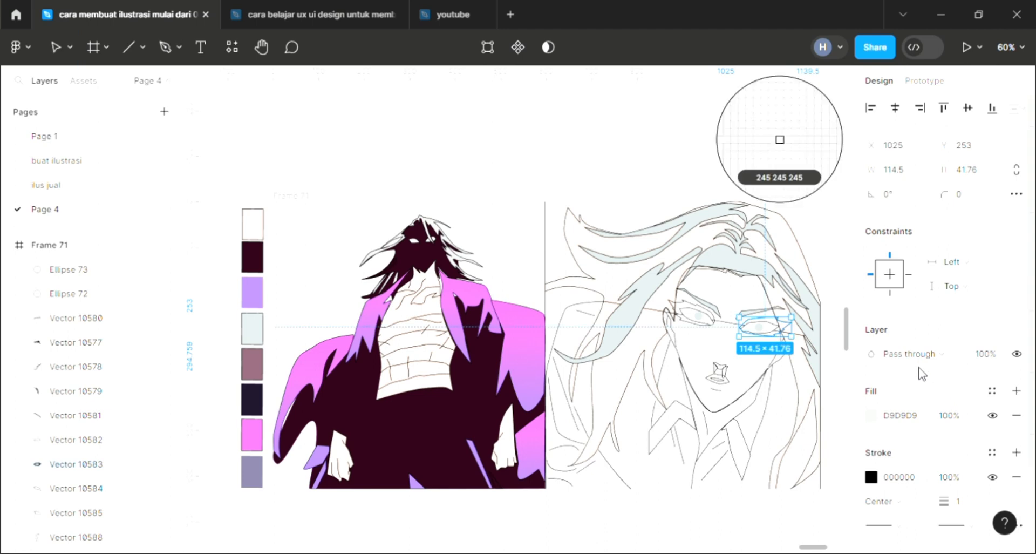
{"action": "left_click", "coordinate": [792, 285]}
Close the gap at the inner corner of the right-side eyelash outline by moving its end point to X 1025
{"action": "scroll", "coordinate": [742, 362], "scroll_direction": "up", "scroll_amount": 10}
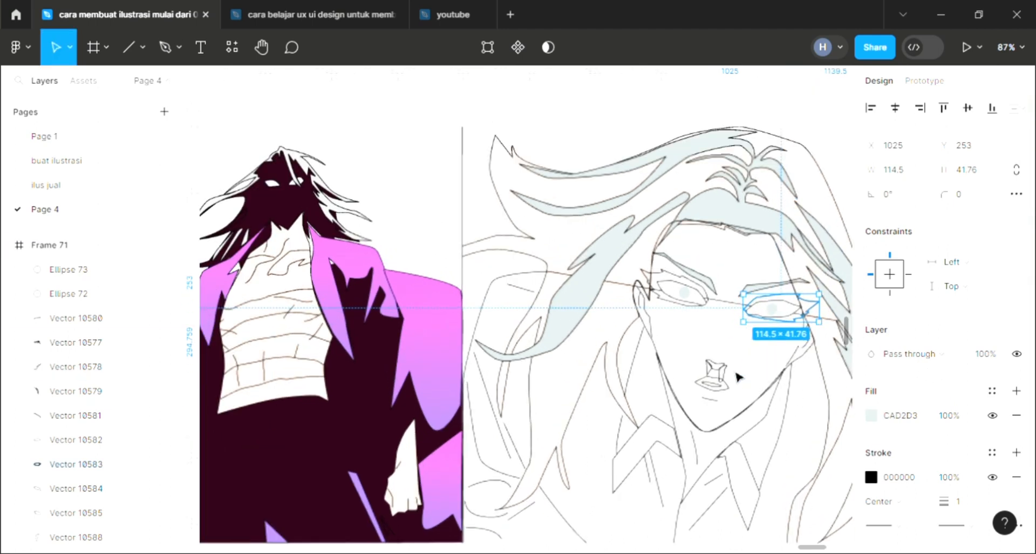
{"action": "scroll", "coordinate": [774, 293], "scroll_direction": "up", "scroll_amount": 3}
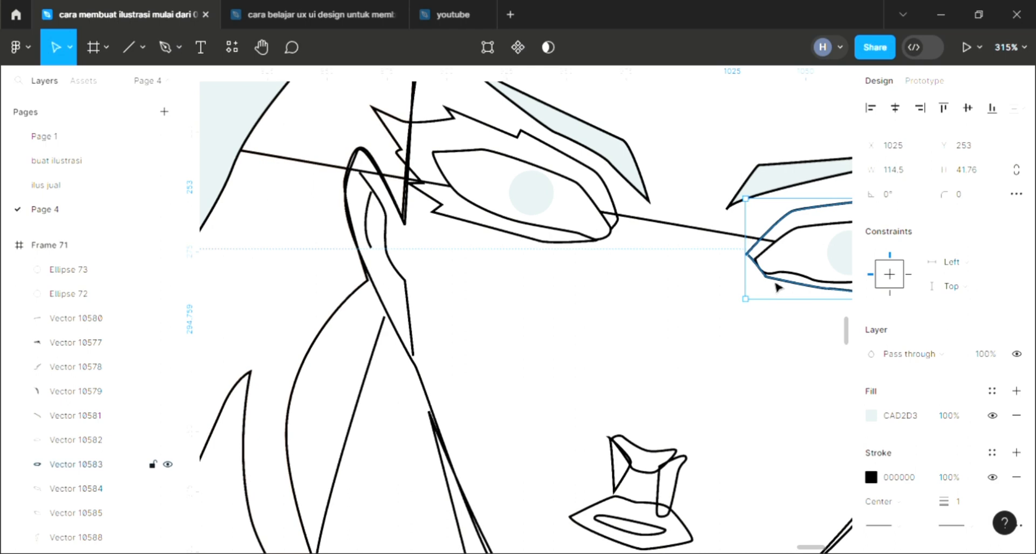
{"action": "double_click", "coordinate": [773, 283]}
{"action": "scroll", "coordinate": [760, 281], "scroll_direction": "up", "scroll_amount": 3}
{"action": "key", "text": "v"}
{"action": "left_click", "coordinate": [748, 253]}
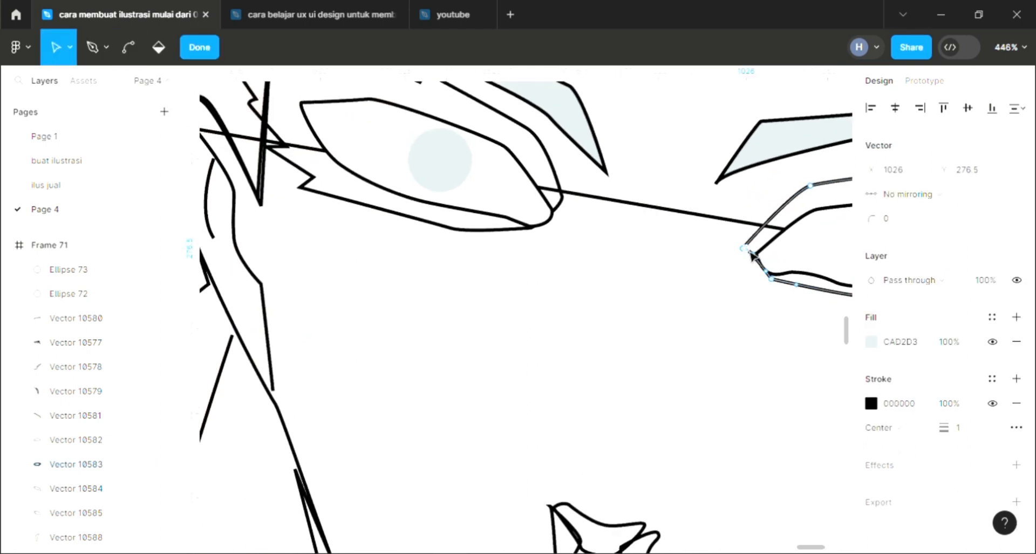
{"action": "scroll", "coordinate": [749, 256], "scroll_direction": "down", "scroll_amount": 7}
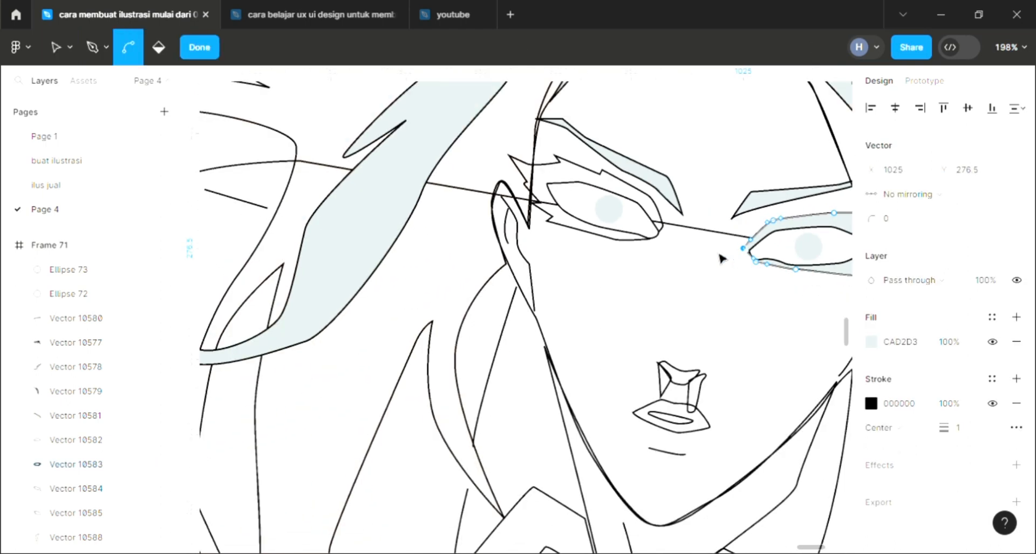
{"action": "scroll", "coordinate": [665, 232], "scroll_direction": "down", "scroll_amount": 3}
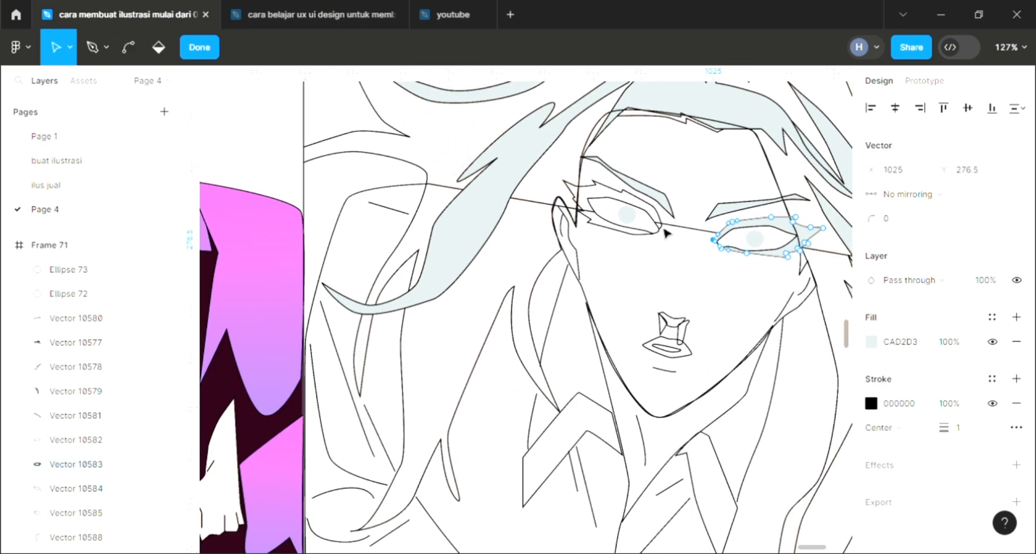
Change the fill of the right-side eyelash outline to the skin tone FCEBE2 and finish editing the vector
{"action": "key", "text": "i"}
{"action": "left_click", "coordinate": [543, 234]}
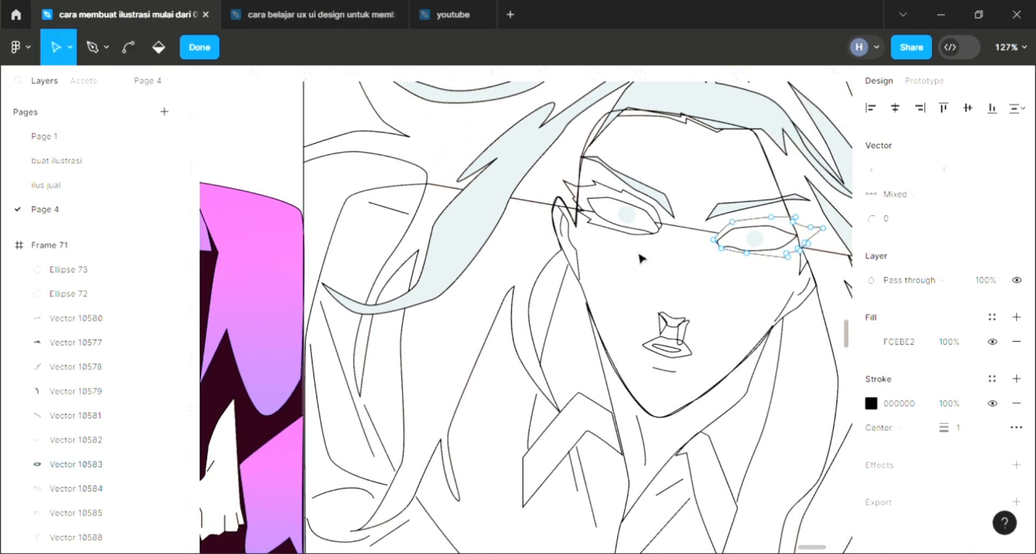
{"action": "key", "text": "Escape"}
{"action": "key", "text": "Escape"}
Fill the jagged eyelash outline around the portrait's left-side eye with the skin tone FCEBE2
{"action": "left_click", "coordinate": [642, 243]}
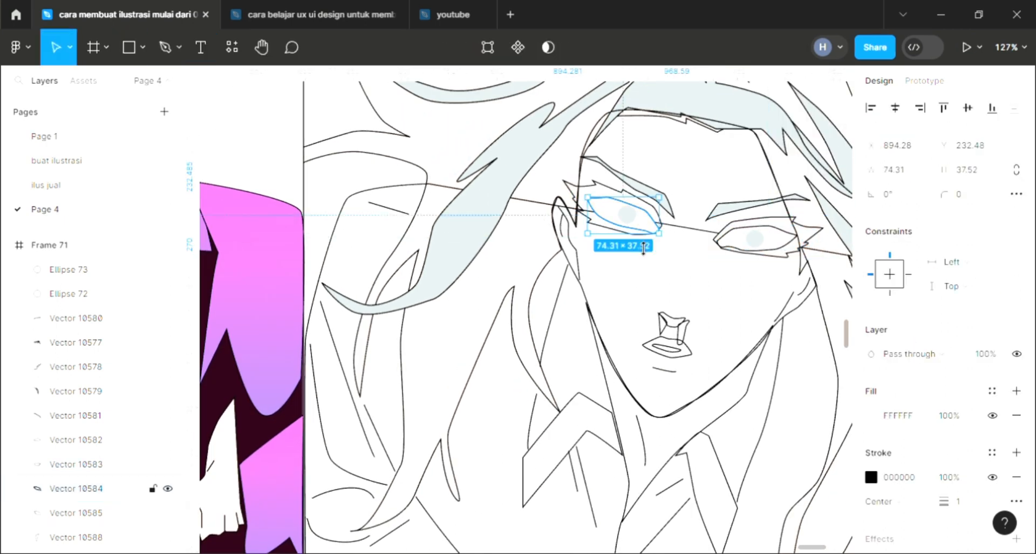
{"action": "left_click", "coordinate": [613, 236]}
{"action": "left_click", "coordinate": [609, 233]}
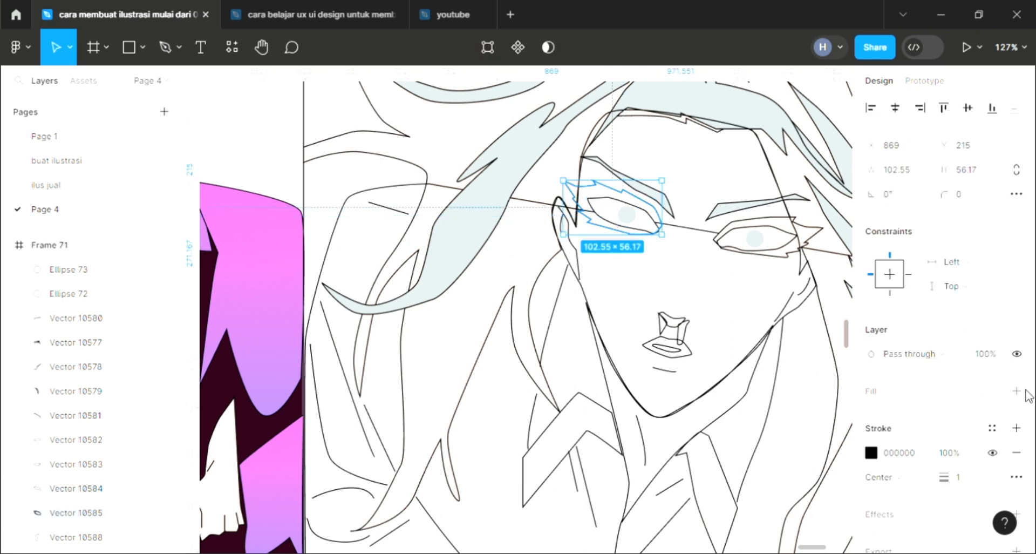
{"action": "left_click", "coordinate": [1017, 390]}
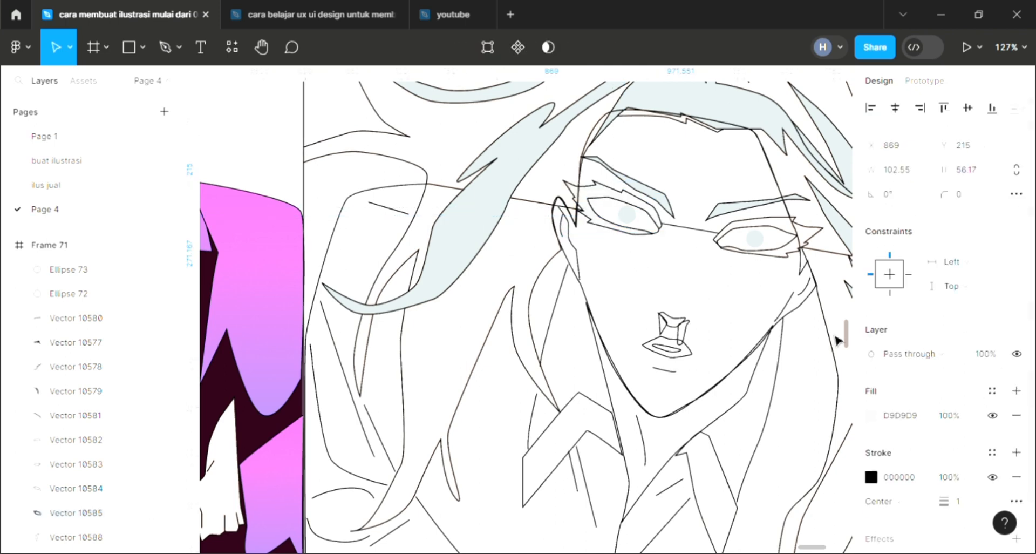
{"action": "key", "text": "i"}
{"action": "left_click", "coordinate": [516, 262]}
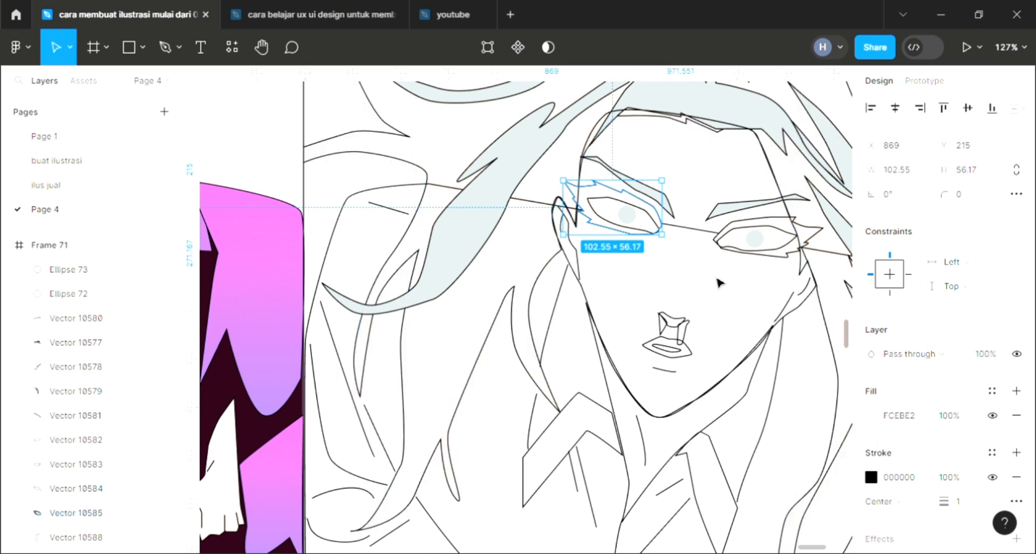
{"action": "key", "text": "Escape"}
Fill the narrow shape at the right of the portrait's nose, just above the mouth, with red FB4040 and remove its stroke
{"action": "left_click", "coordinate": [687, 341]}
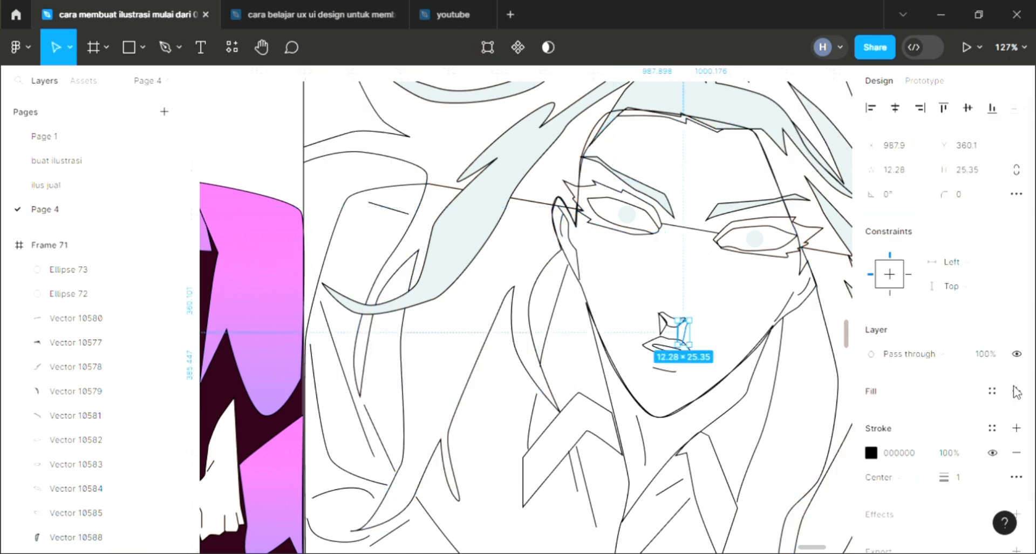
{"action": "left_click", "coordinate": [1017, 390]}
{"action": "scroll", "coordinate": [710, 394], "scroll_direction": "down", "scroll_amount": 3}
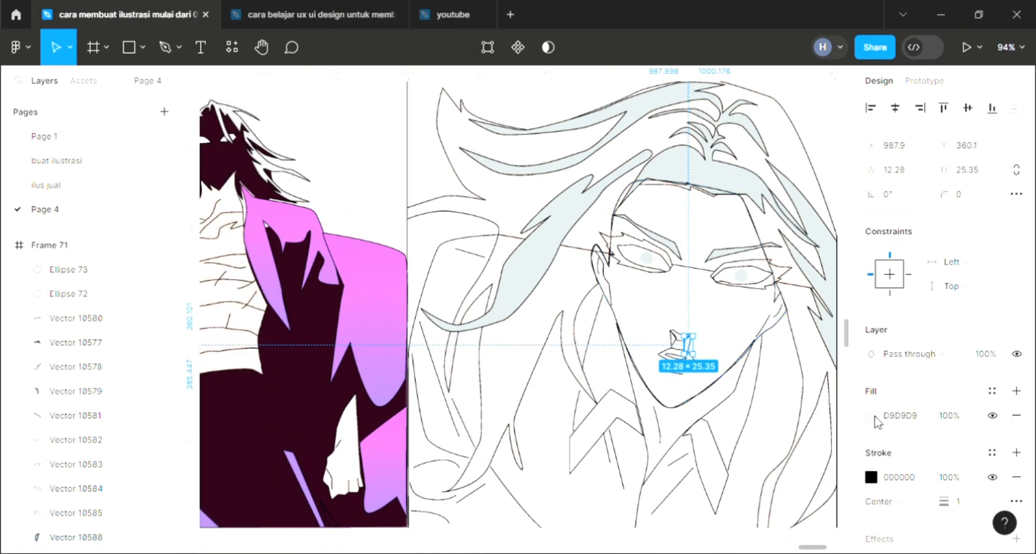
{"action": "left_click", "coordinate": [872, 416]}
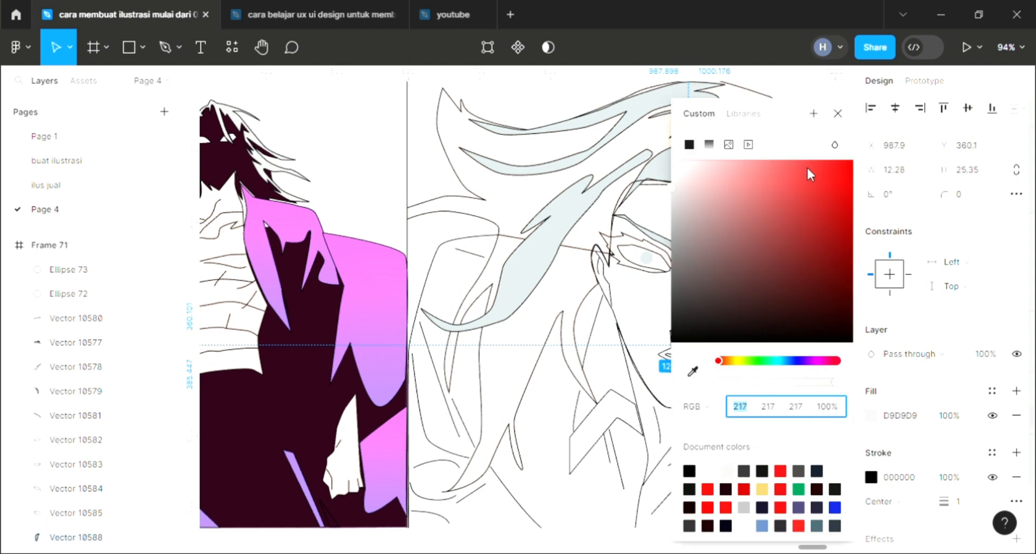
{"action": "left_click", "coordinate": [808, 167]}
{"action": "left_click", "coordinate": [837, 112]}
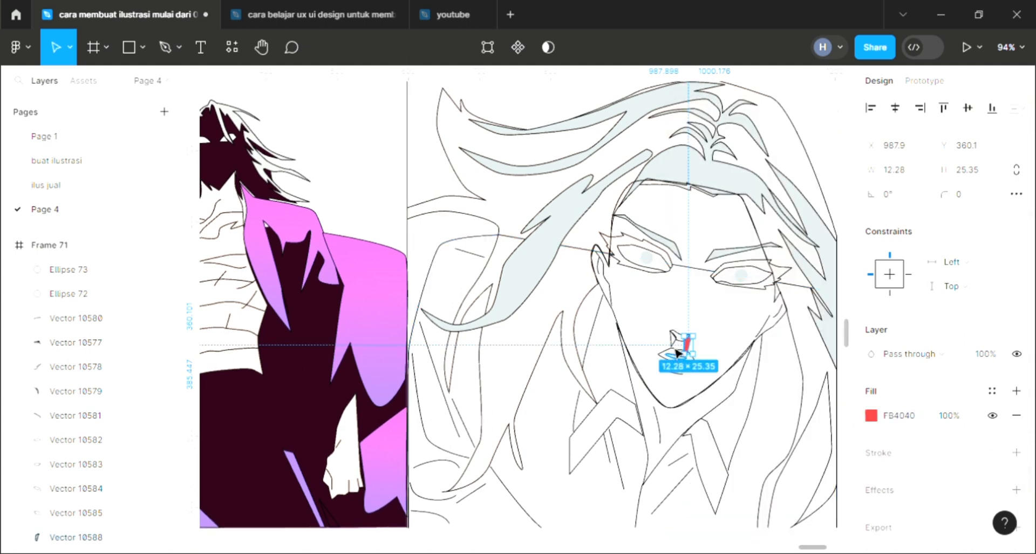
Fill the narrow shape at the left of the portrait's nose with red FB4040 and remove its stroke
{"action": "left_click", "coordinate": [673, 340]}
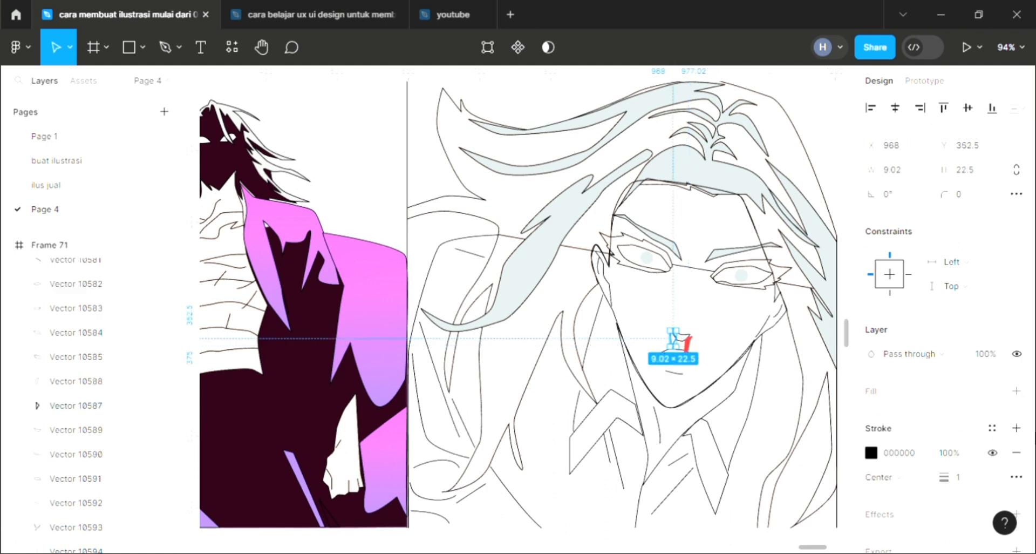
{"action": "left_click", "coordinate": [1016, 391]}
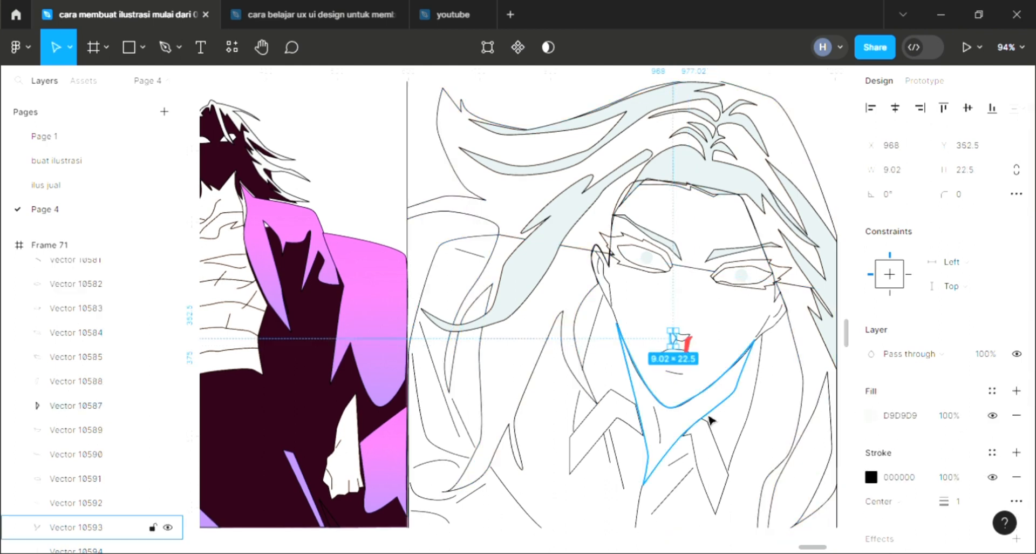
{"action": "left_click", "coordinate": [1017, 476]}
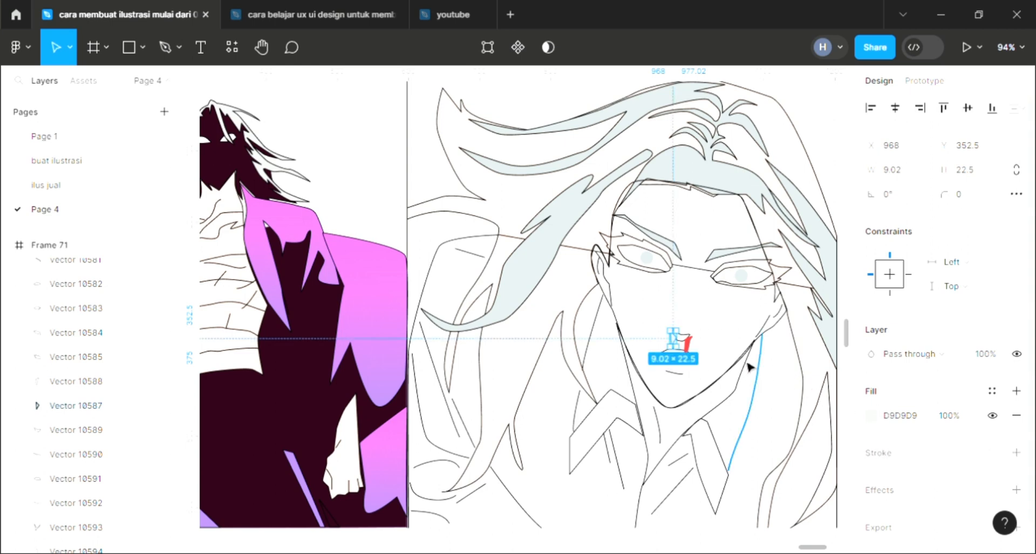
{"action": "key", "text": "i"}
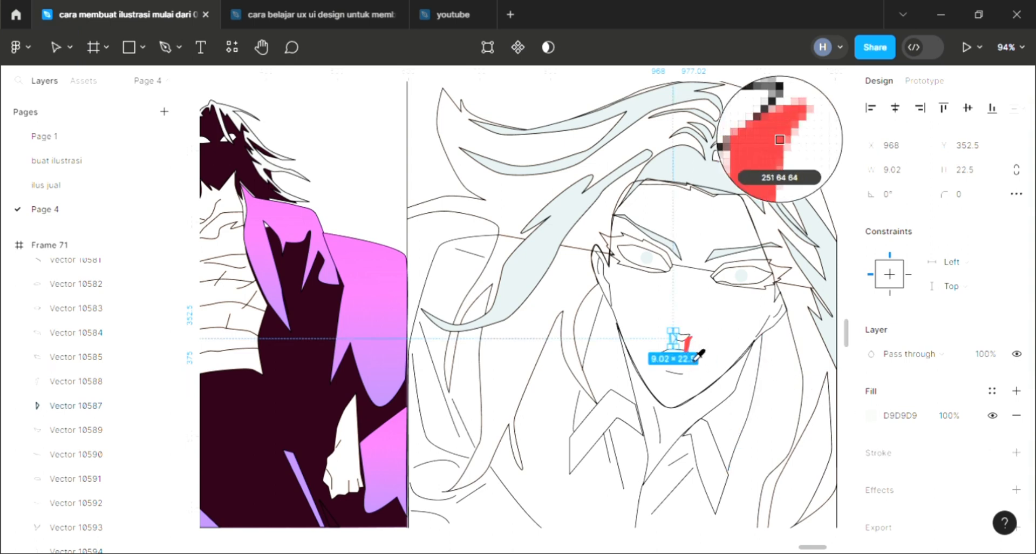
{"action": "left_click", "coordinate": [689, 347]}
{"action": "left_click", "coordinate": [718, 333]}
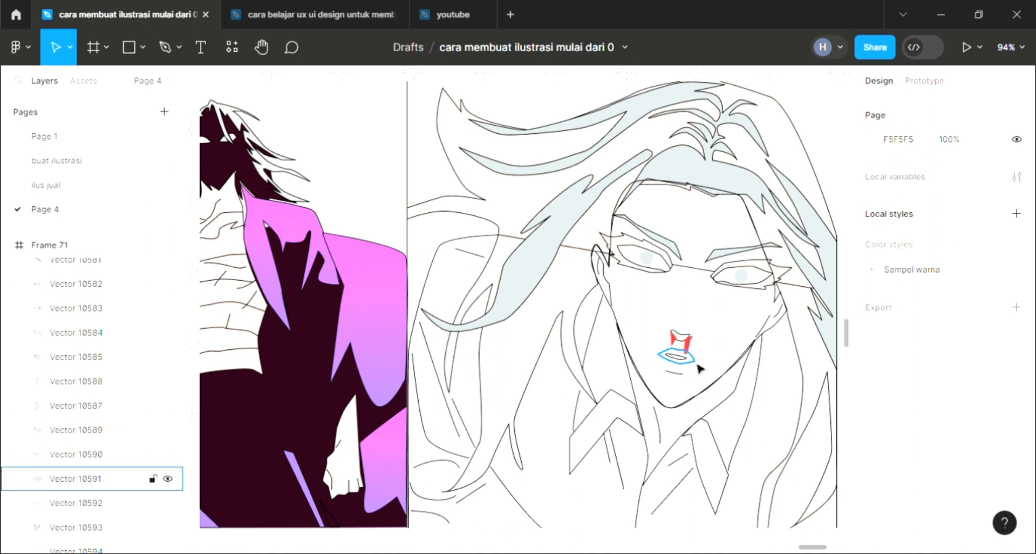
Fill the small nose-tip shape between the red nostril accents with the skin tone FCEBE2
{"action": "left_click", "coordinate": [677, 347]}
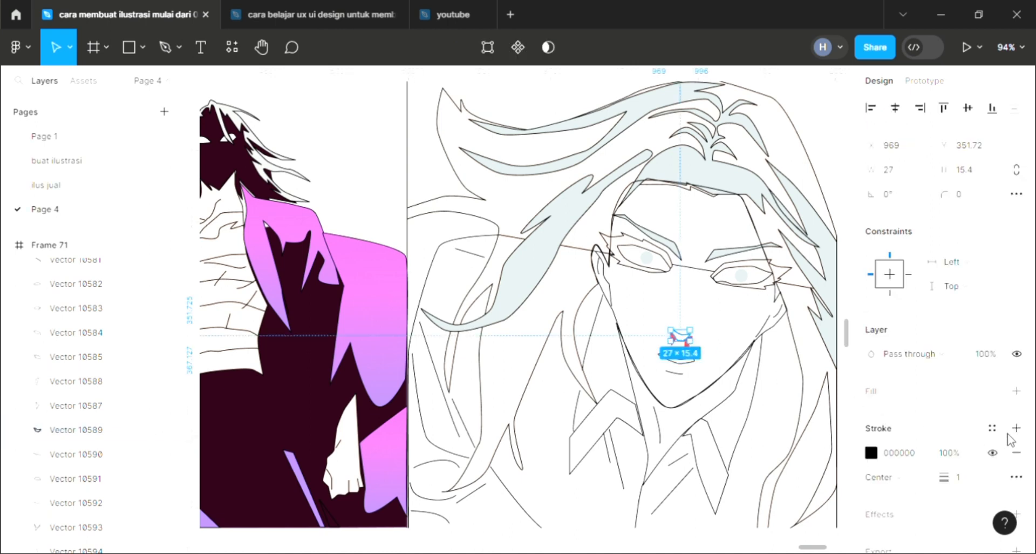
{"action": "left_click", "coordinate": [1019, 389]}
{"action": "key", "text": "i"}
{"action": "left_click", "coordinate": [779, 122]}
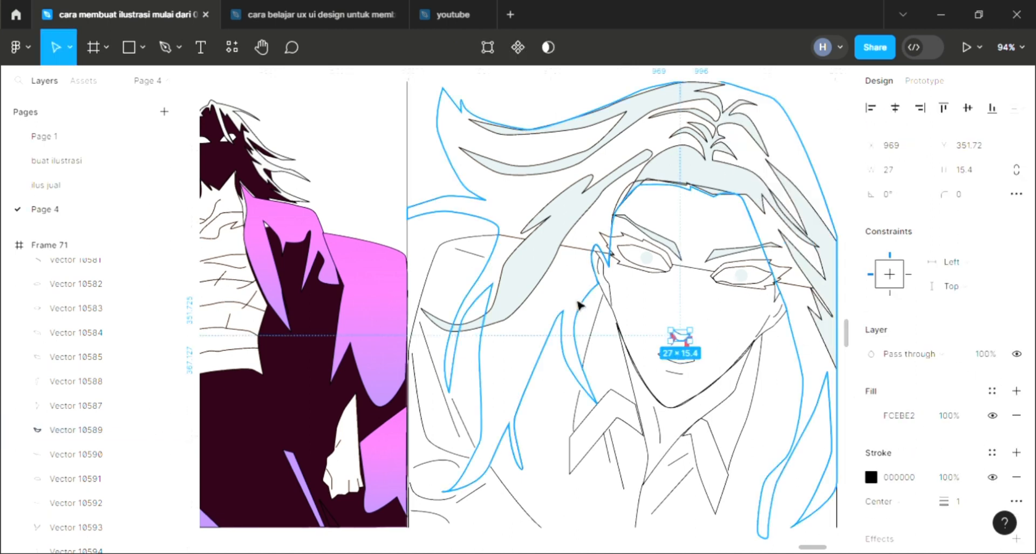
{"action": "left_click", "coordinate": [731, 364]}
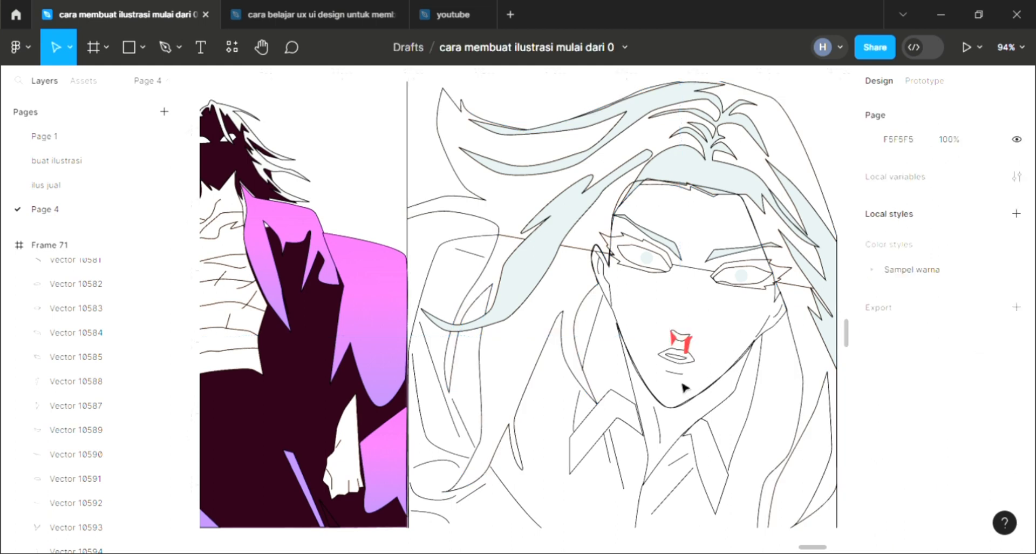
Fill the small inner mouth opening of the portrait with white FFFFFF
{"action": "left_click", "coordinate": [678, 356]}
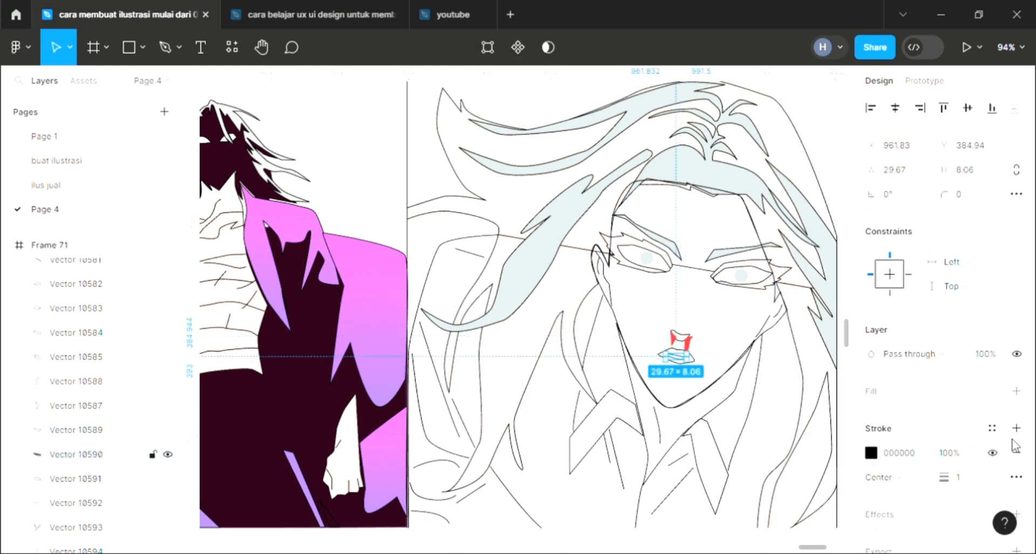
{"action": "left_click", "coordinate": [1017, 390]}
{"action": "key", "text": "i"}
{"action": "key", "text": "Escape"}
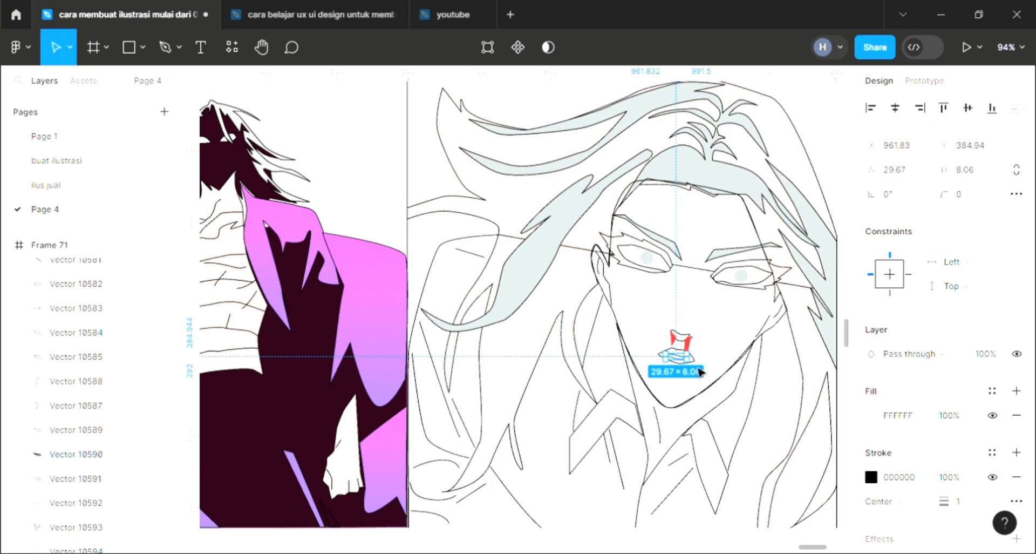
{"action": "left_click", "coordinate": [705, 367]}
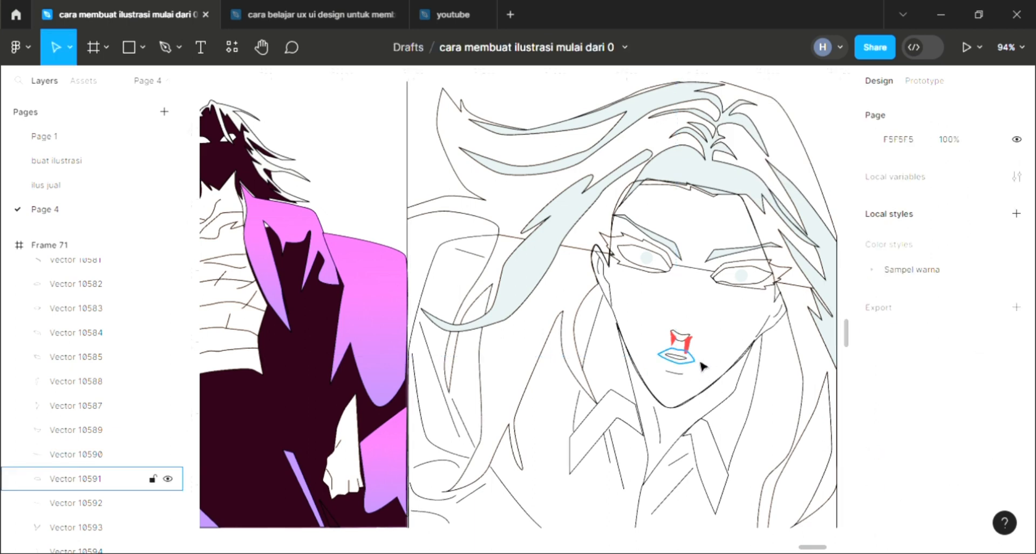
Fill the portrait's lip outline with the red sampled from the accent beside the nose
{"action": "left_click", "coordinate": [702, 366]}
{"action": "left_click", "coordinate": [1017, 390]}
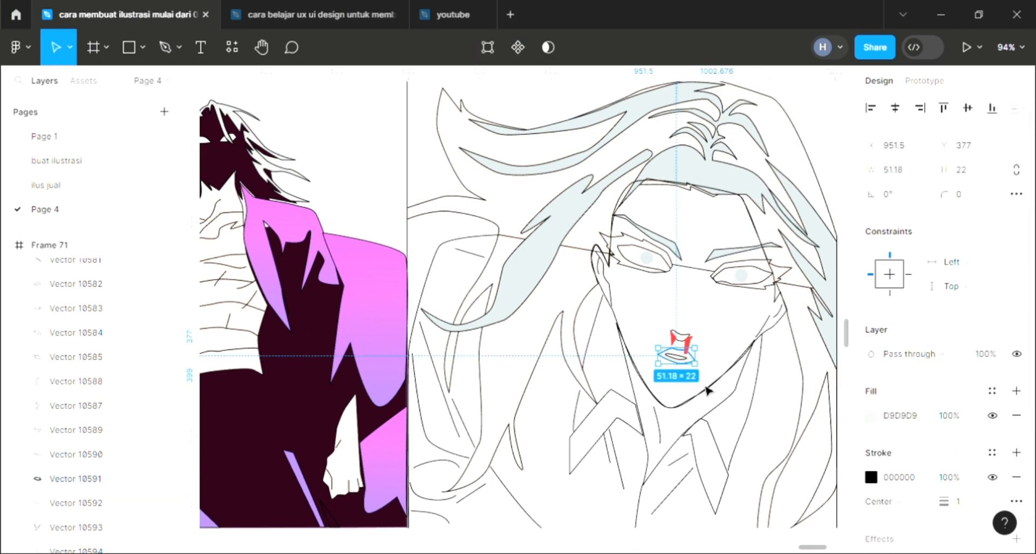
{"action": "key", "text": "i"}
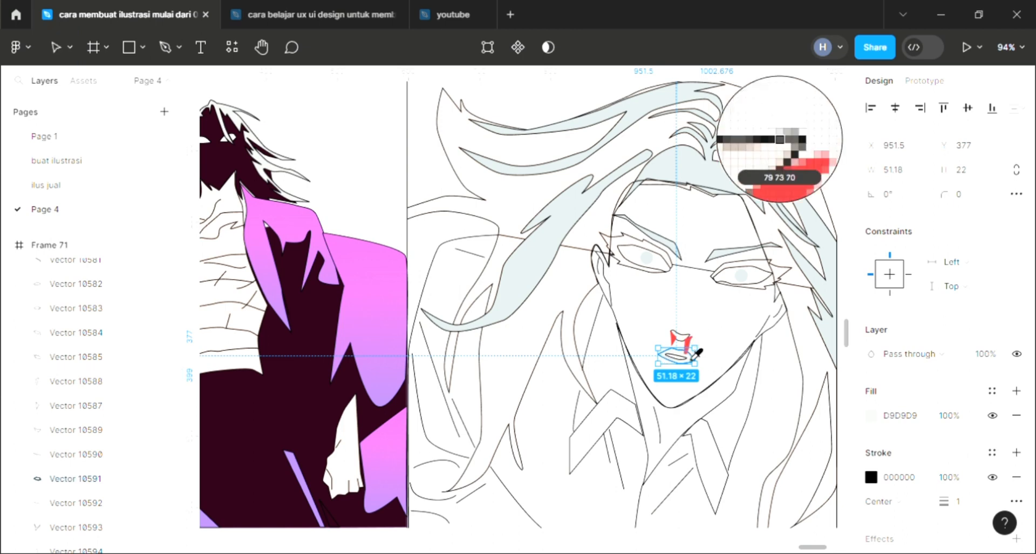
{"action": "left_click", "coordinate": [689, 346]}
{"action": "left_click", "coordinate": [733, 323]}
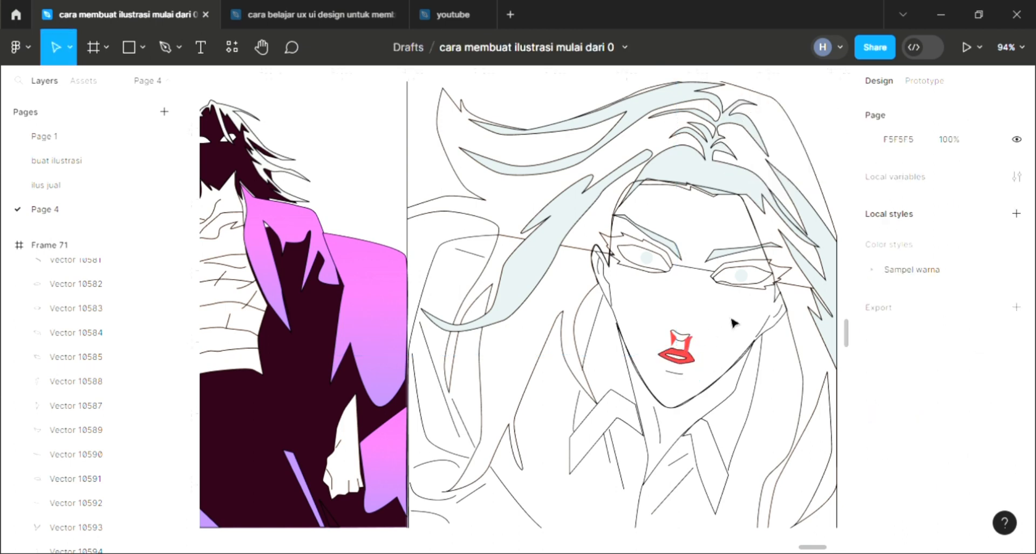
Fill the portrait's face outline with the skin tone FCEBE2 and send it to the back of the frame
{"action": "left_click", "coordinate": [687, 407]}
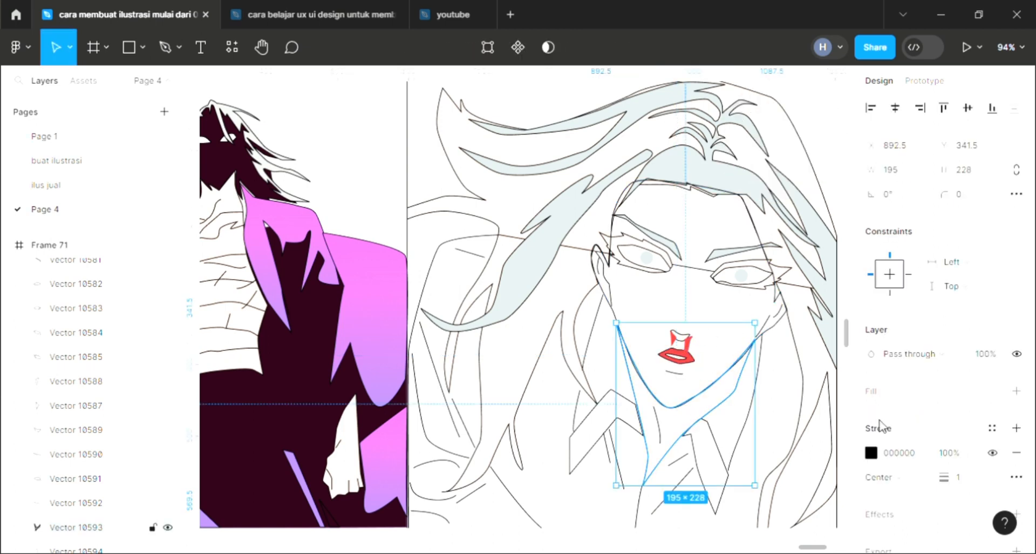
{"action": "left_click", "coordinate": [628, 197]}
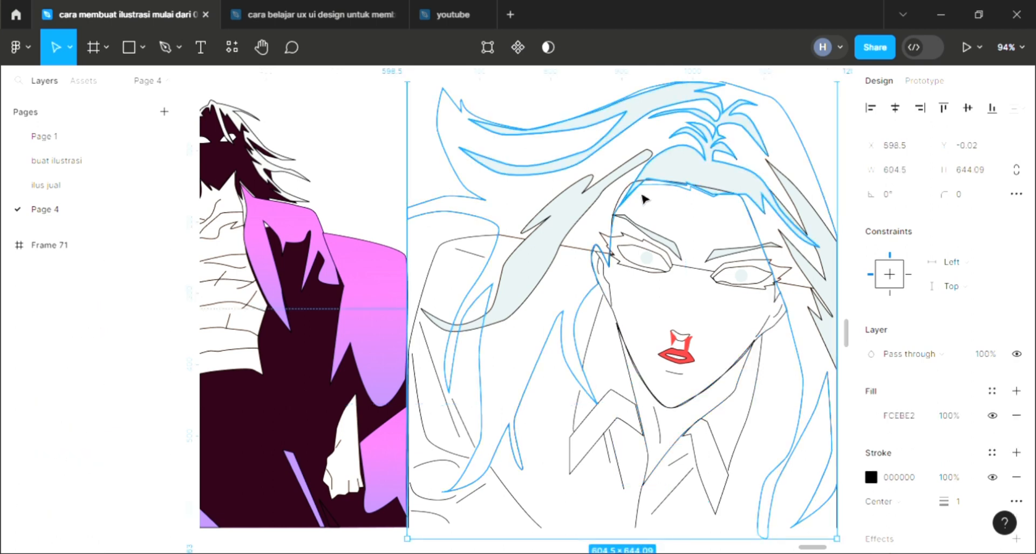
{"action": "left_click", "coordinate": [621, 241]}
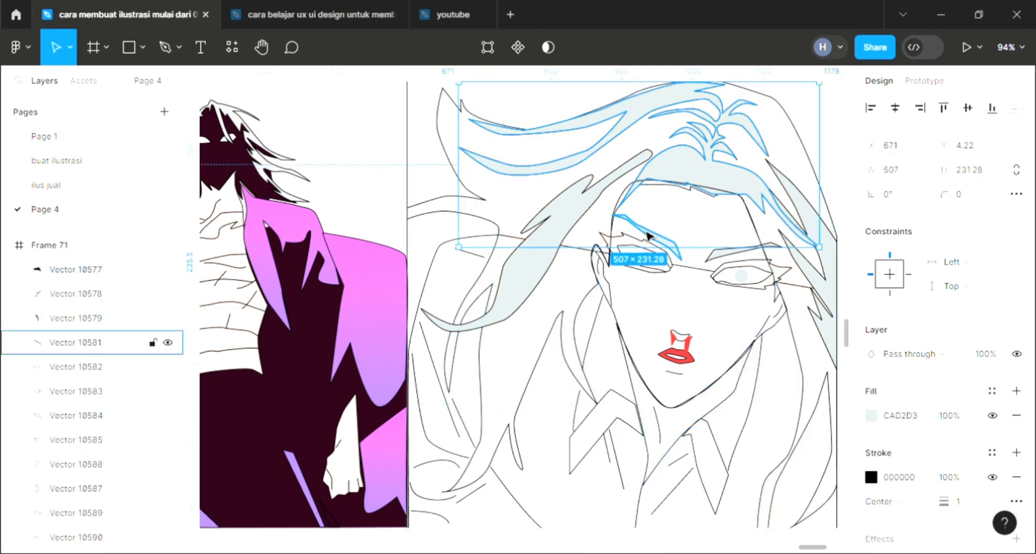
{"action": "left_click", "coordinate": [629, 192]}
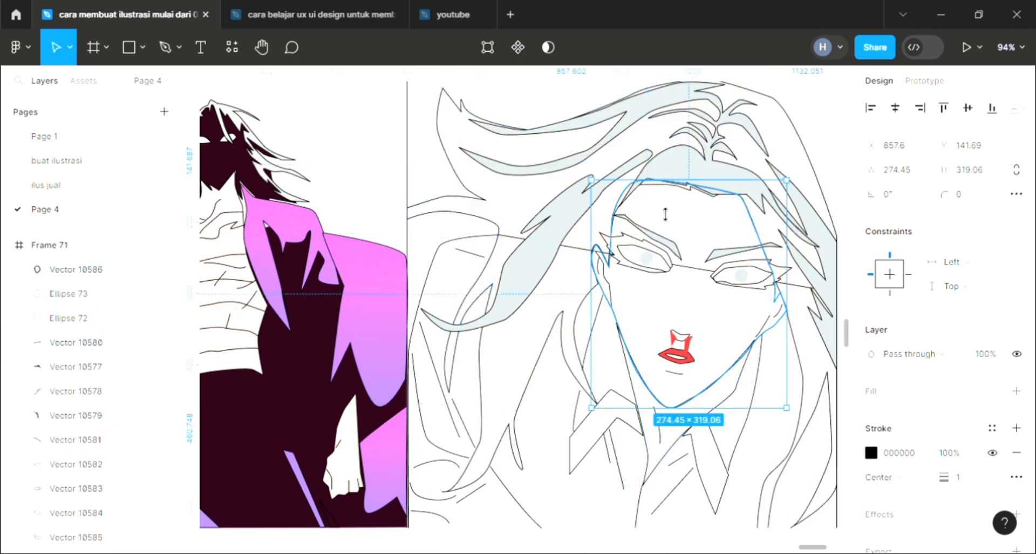
{"action": "left_click", "coordinate": [1017, 389]}
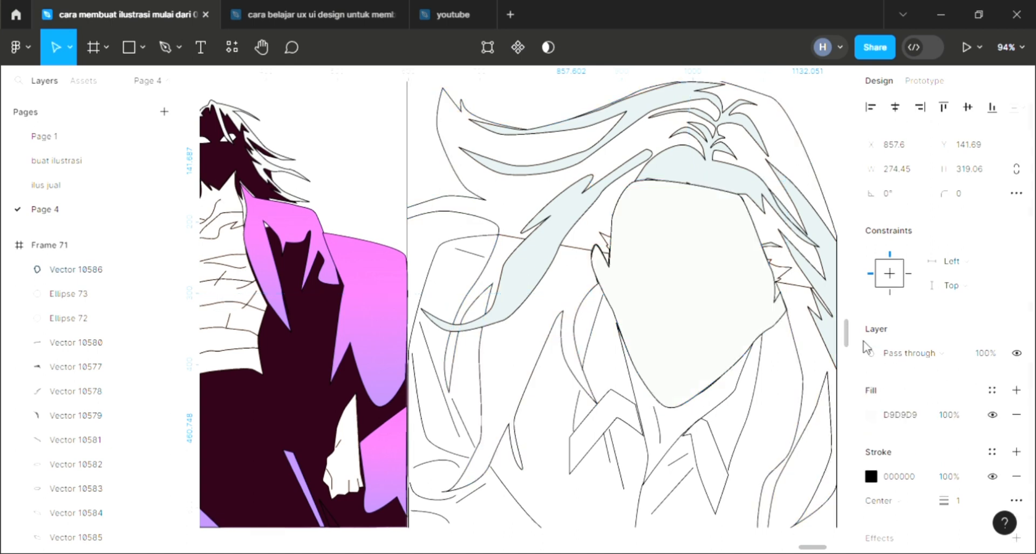
{"action": "key", "text": "i"}
{"action": "left_click", "coordinate": [602, 236]}
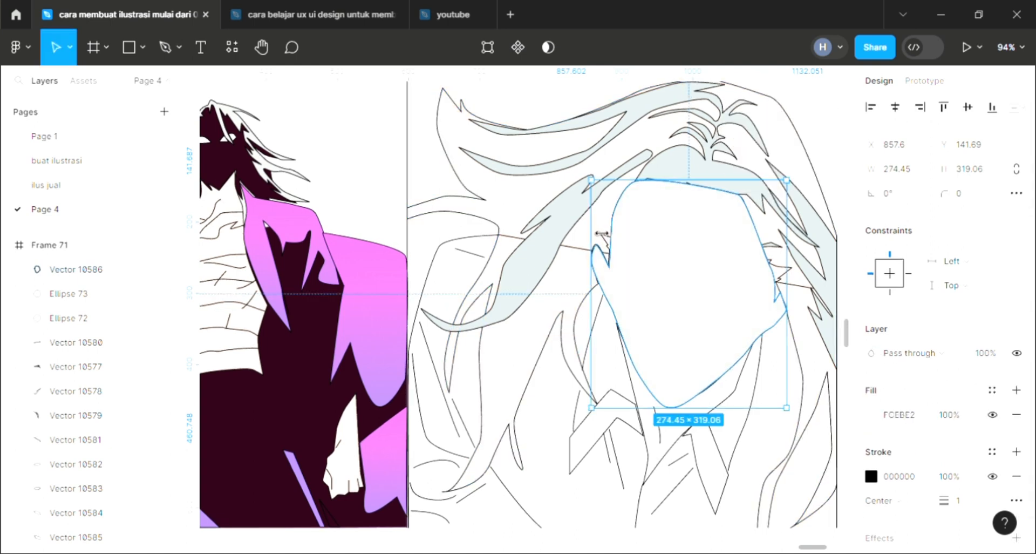
{"action": "key", "text": "ctrl+shift+["}
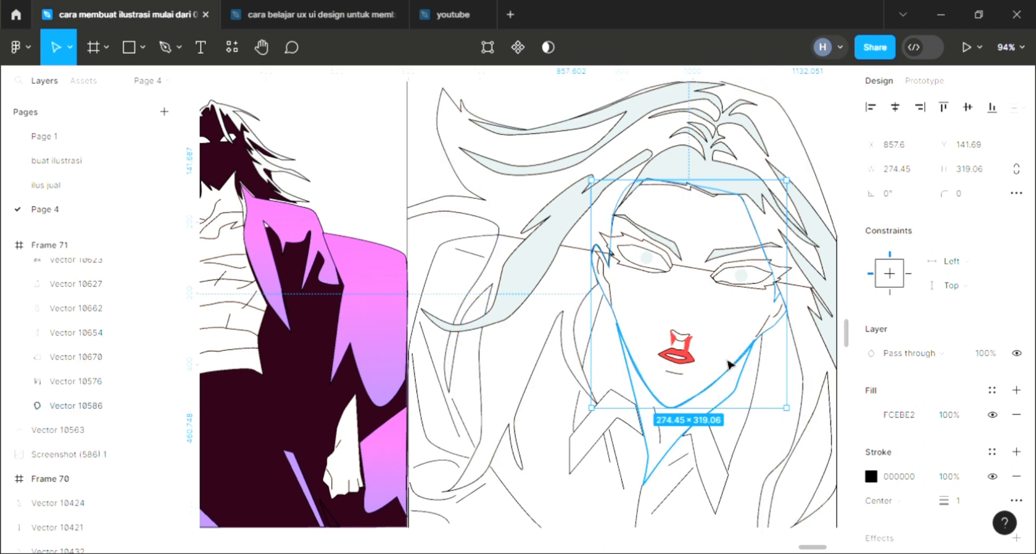
{"action": "scroll", "coordinate": [625, 470], "scroll_direction": "down", "scroll_amount": 2}
{"action": "scroll", "coordinate": [625, 470], "scroll_direction": "down", "scroll_amount": 1}
{"action": "key", "text": "Escape"}
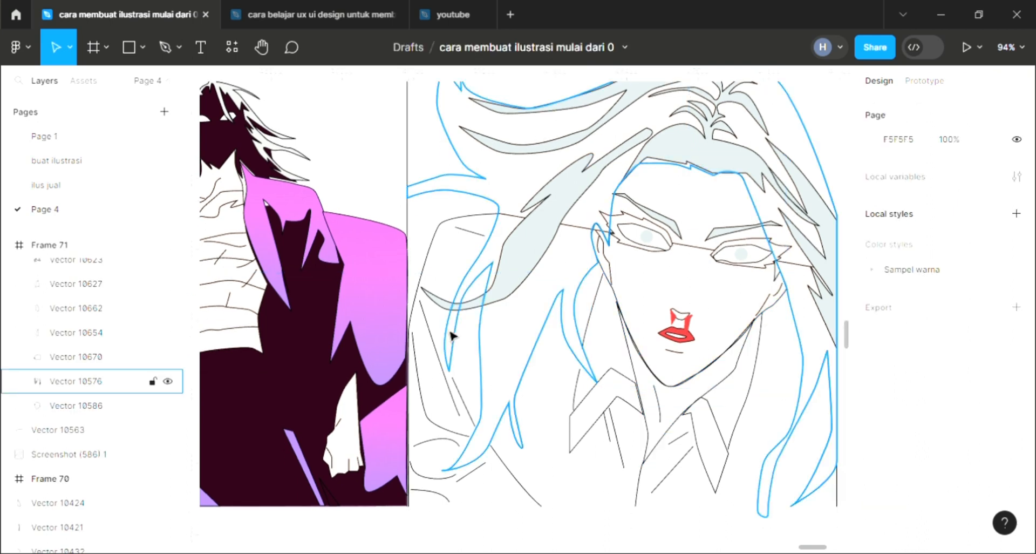
Fill the left shirt collar flap of the portrait with the pale gray CAD2D3 sampled from the hair shading
{"action": "left_click", "coordinate": [612, 414]}
{"action": "left_click", "coordinate": [885, 388]}
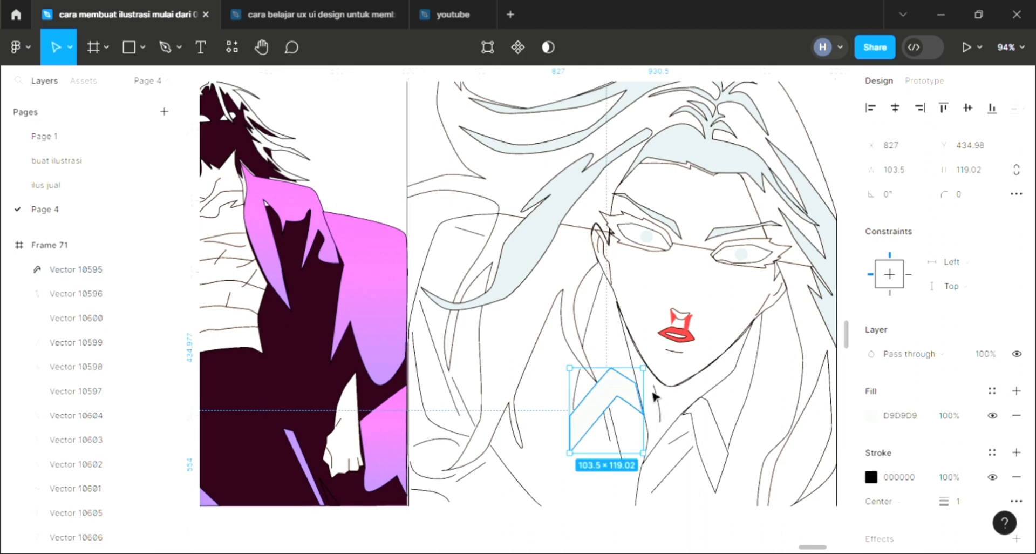
{"action": "scroll", "coordinate": [655, 396], "scroll_direction": "down", "scroll_amount": 5}
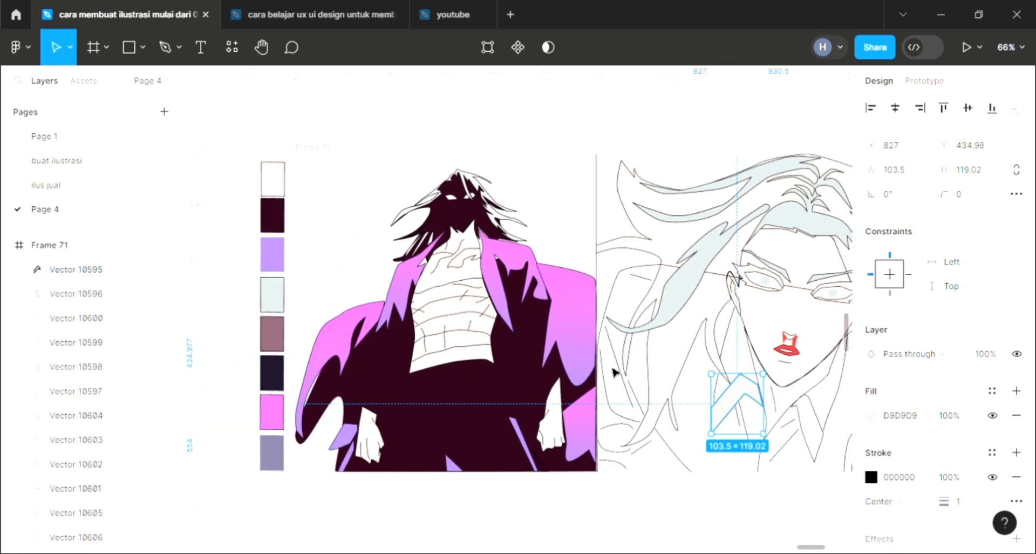
{"action": "key", "text": "i"}
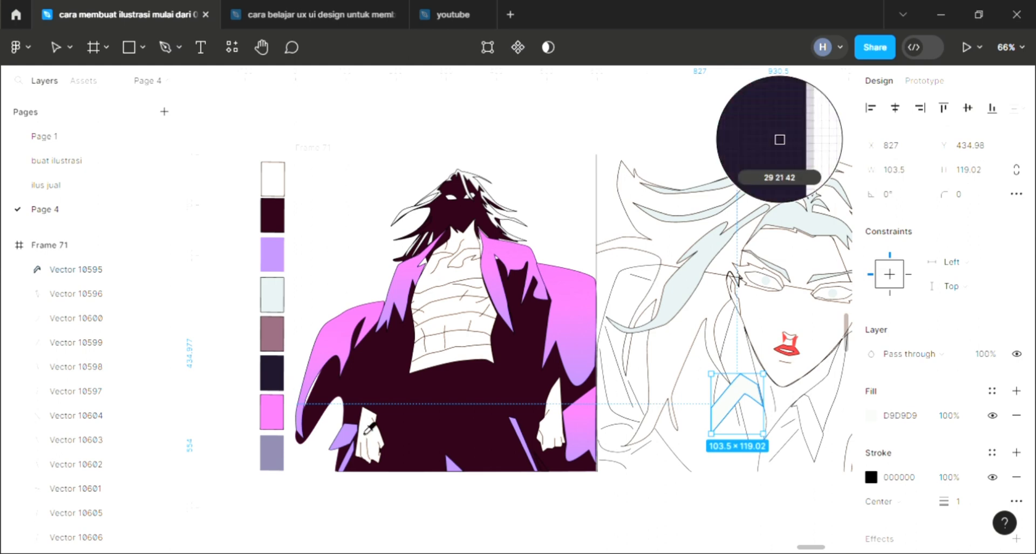
{"action": "left_click", "coordinate": [583, 298]}
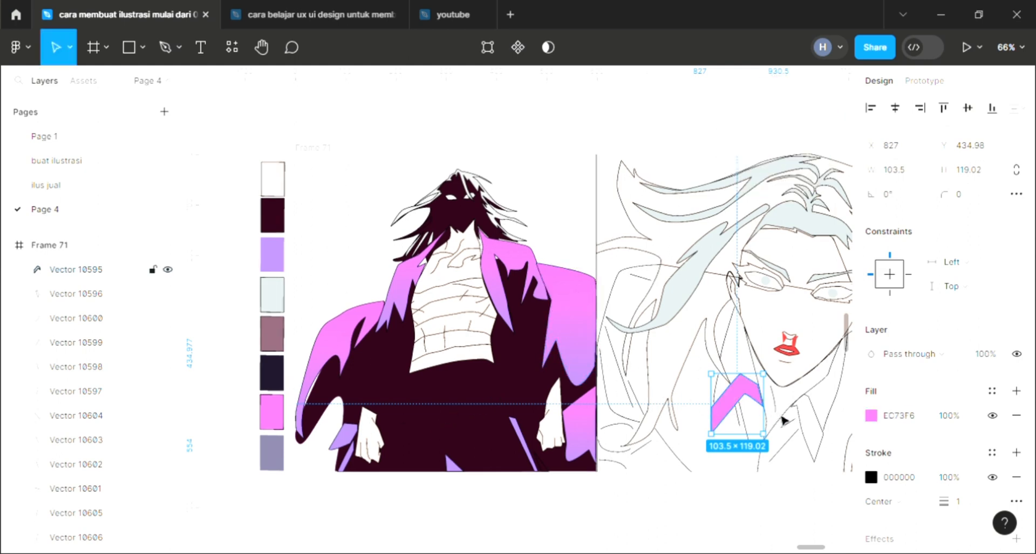
{"action": "key", "text": "i"}
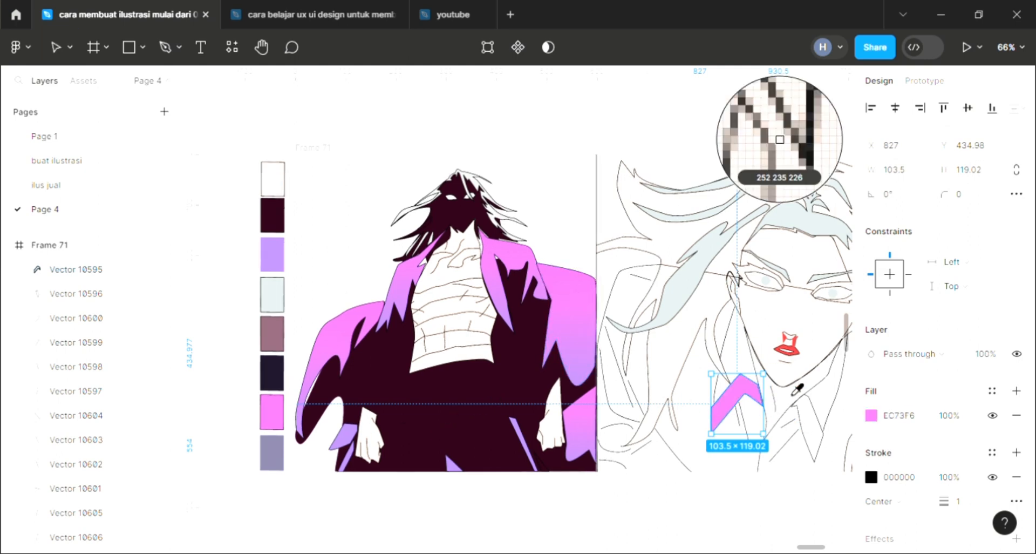
{"action": "left_click", "coordinate": [725, 268]}
Fill the right shirt collar flap with the pale gray CAD2D3 of the opposite flap
{"action": "left_click", "coordinate": [811, 444]}
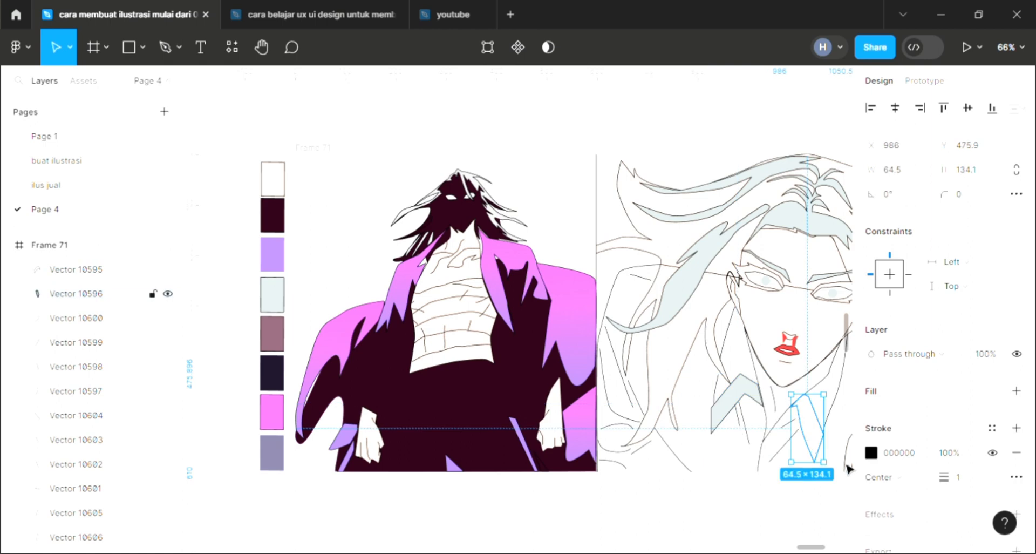
{"action": "left_click", "coordinate": [1012, 386]}
{"action": "key", "text": "i"}
{"action": "left_click", "coordinate": [715, 414]}
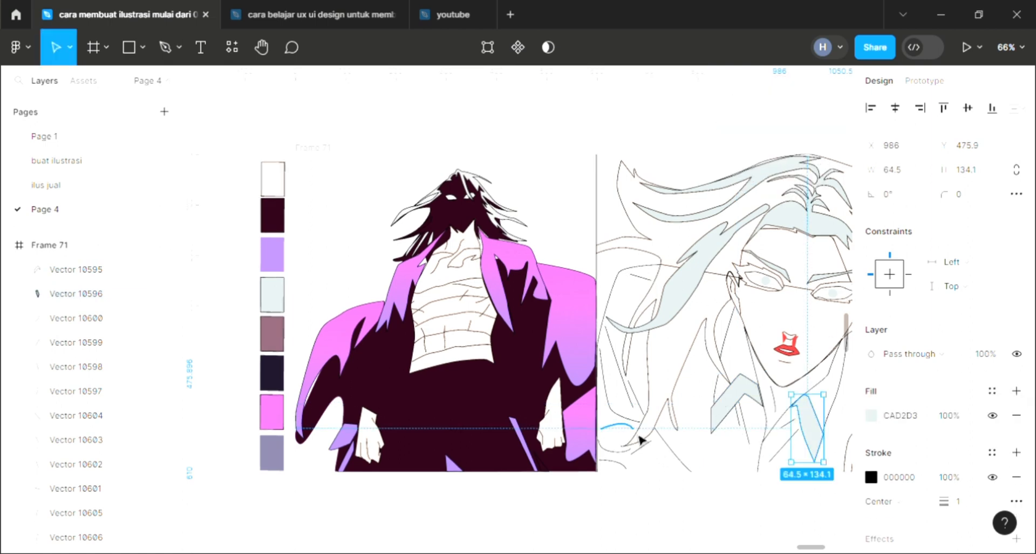
{"action": "key", "text": "Escape"}
Fill the large shoulder and body outline of the portrait with white FFFFFF and send it to the back of the frame
{"action": "left_click", "coordinate": [629, 277]}
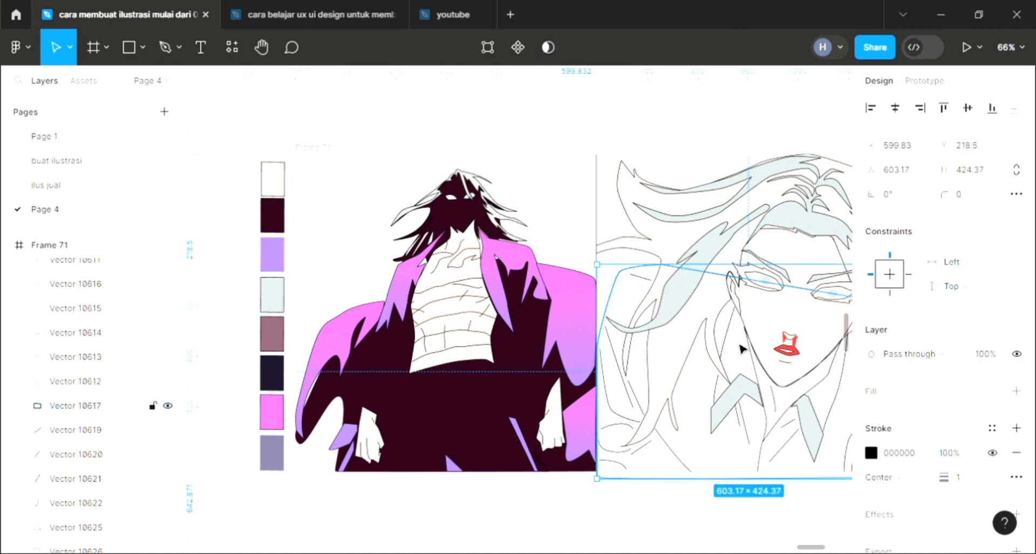
{"action": "left_click", "coordinate": [1018, 389]}
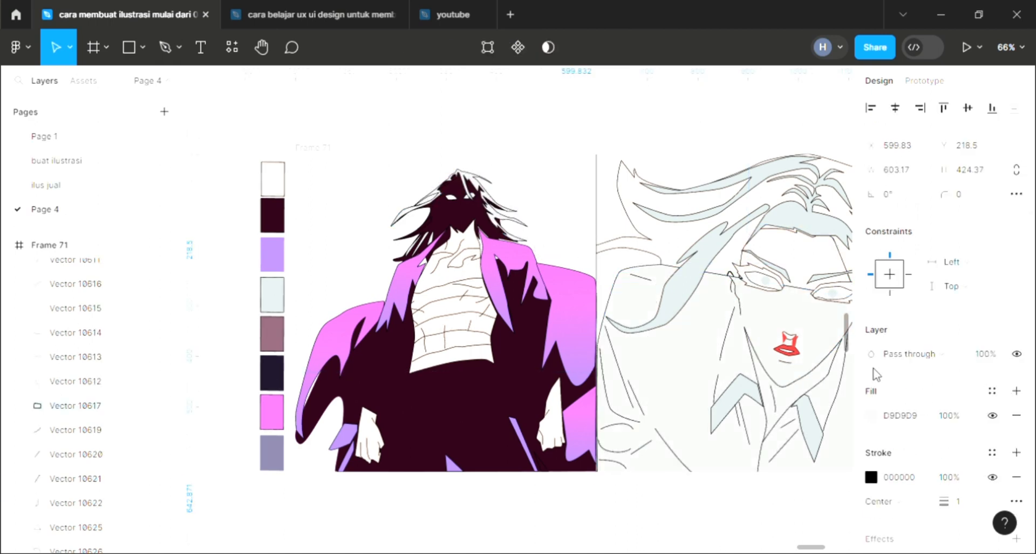
{"action": "key", "text": "i"}
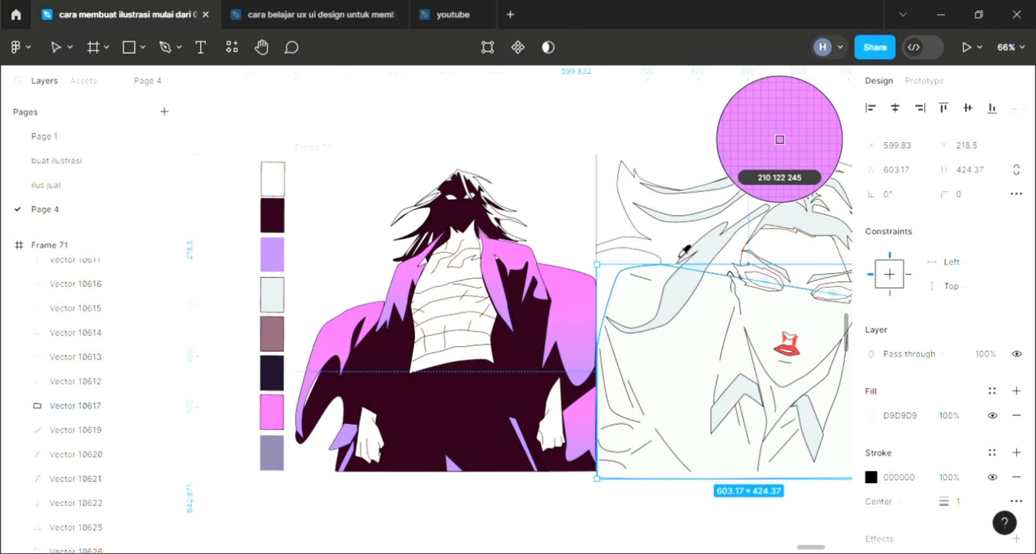
{"action": "left_click", "coordinate": [574, 223]}
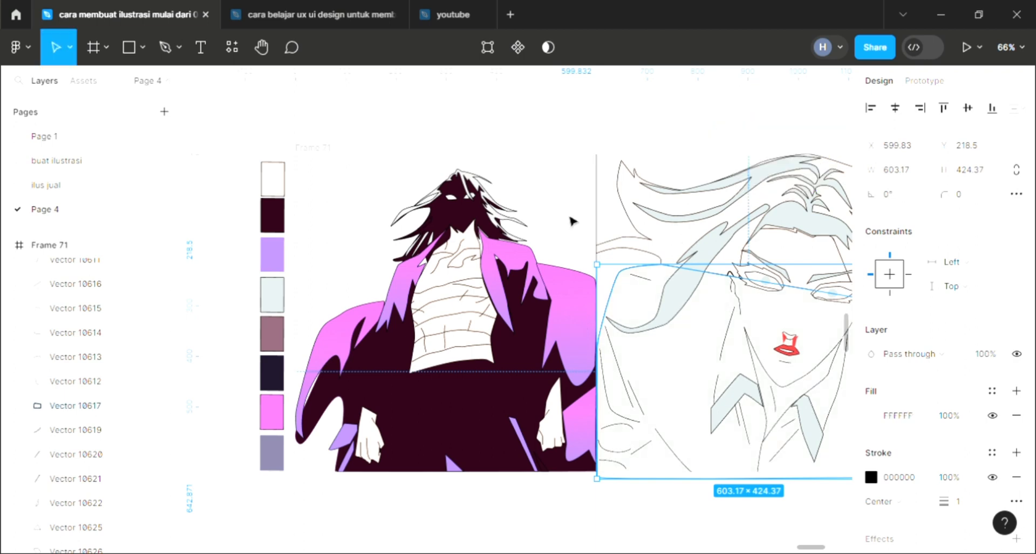
{"action": "scroll", "coordinate": [582, 211], "scroll_direction": "down", "scroll_amount": 2}
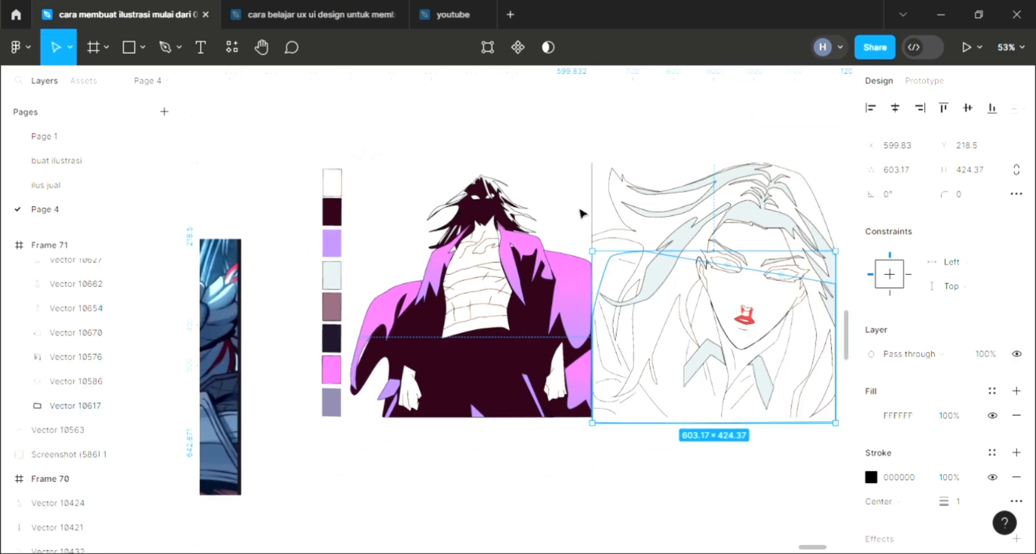
{"action": "scroll", "coordinate": [665, 299], "scroll_direction": "right", "scroll_amount": 1}
{"action": "scroll", "coordinate": [664, 297], "scroll_direction": "up", "scroll_amount": 2}
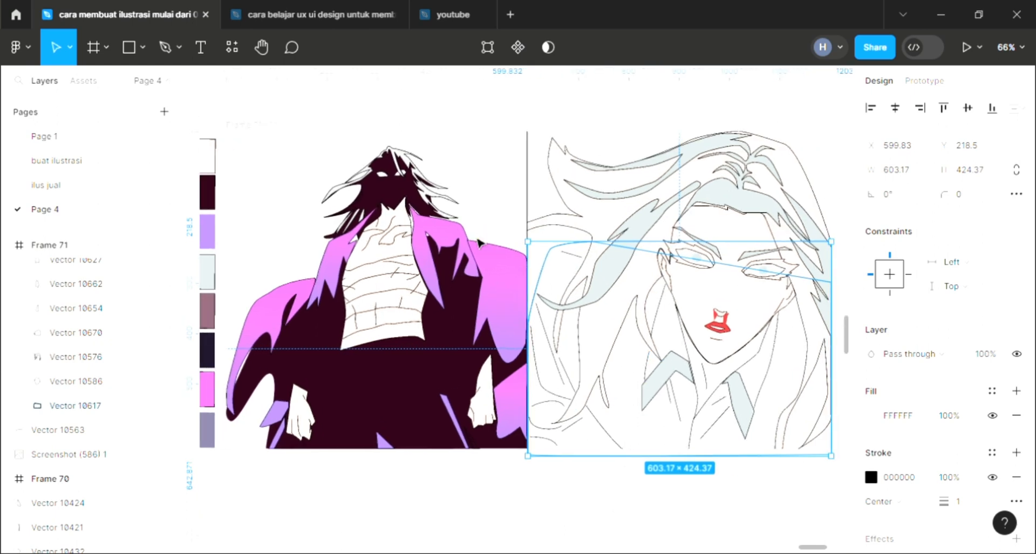
Change the background fill of the whole illustration frame, Frame 71, to coral red F46060
{"action": "key", "text": "Escape"}
{"action": "left_click", "coordinate": [275, 131]}
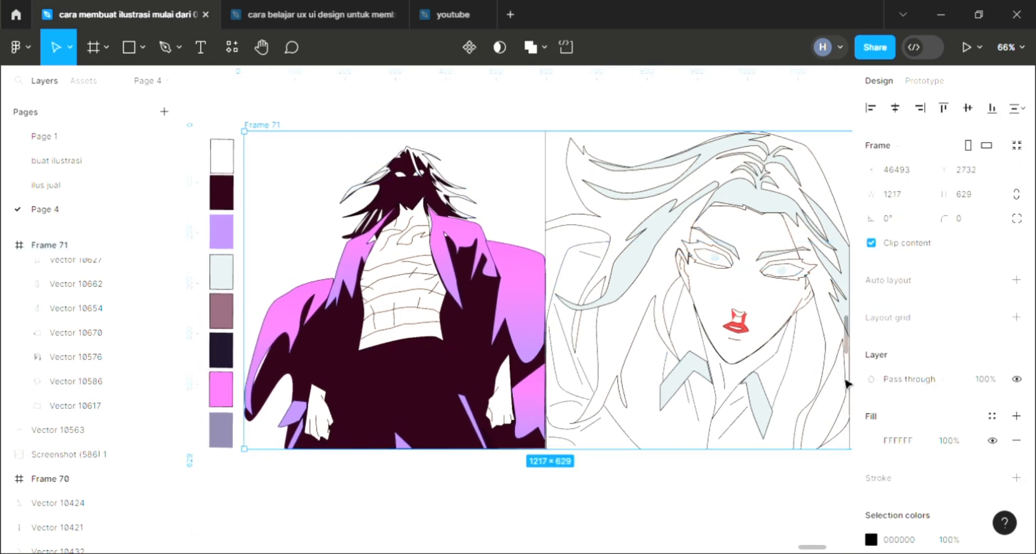
{"action": "left_click", "coordinate": [871, 440]}
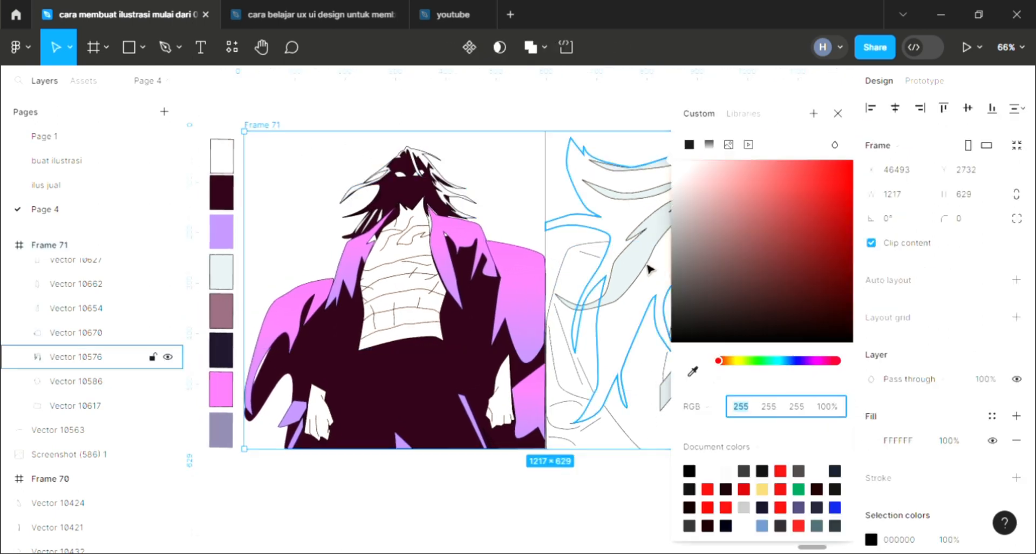
{"action": "scroll", "coordinate": [650, 269], "scroll_direction": "up", "scroll_amount": 1}
{"action": "left_click", "coordinate": [759, 168]}
{"action": "left_click", "coordinate": [781, 169]}
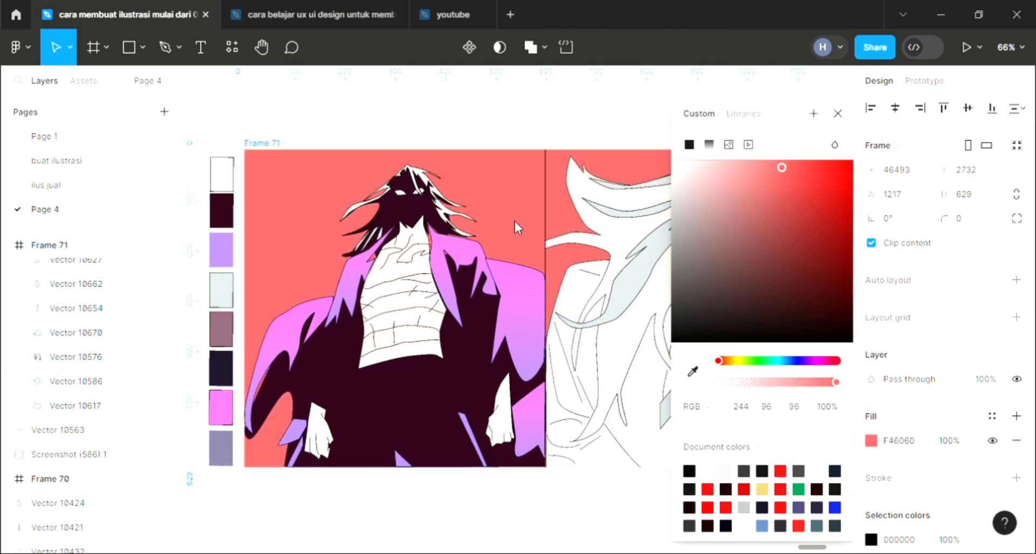
{"action": "scroll", "coordinate": [518, 227], "scroll_direction": "down", "scroll_amount": 2}
{"action": "scroll", "coordinate": [521, 230], "scroll_direction": "right", "scroll_amount": 2}
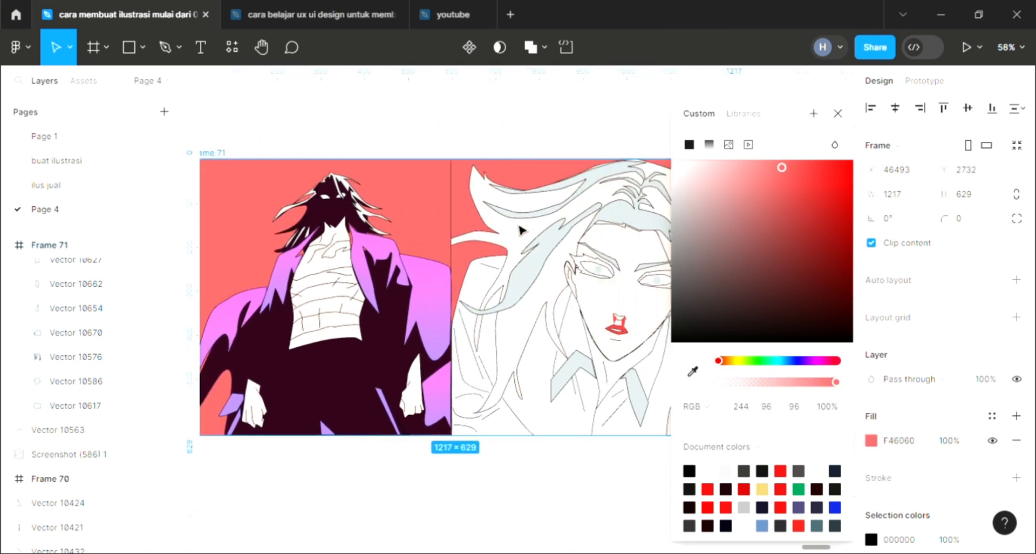
Shift the hue and brightness of the illustration frame's background fill to bright pink FF60E5
{"action": "left_click_drag", "start_coordinate": [754, 359], "coordinate": [822, 358]}
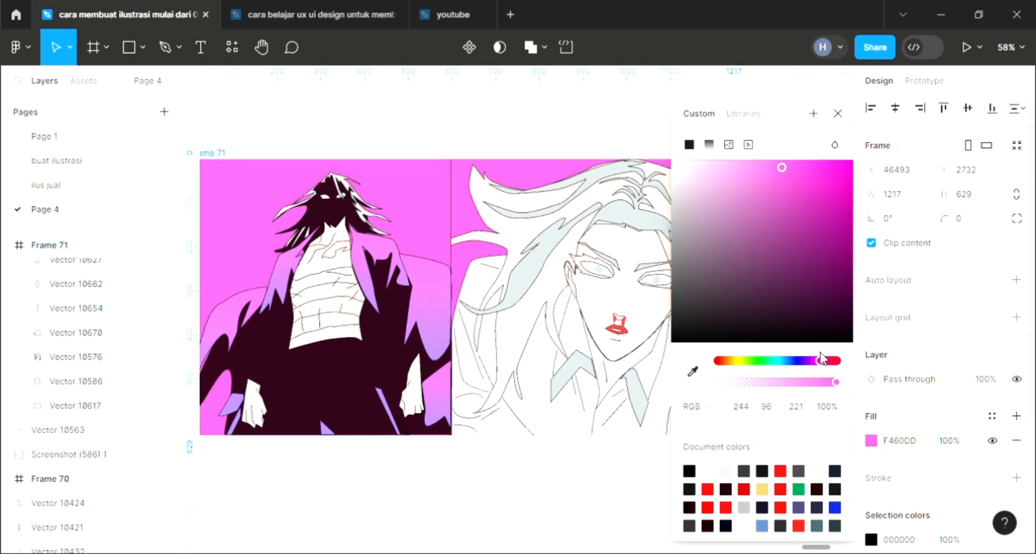
{"action": "mouse_move", "coordinate": [783, 167]}
{"action": "left_mouse_down"}
{"action": "mouse_move", "coordinate": [753, 160]}
{"action": "mouse_move", "coordinate": [785, 160]}
{"action": "left_mouse_up"}
{"action": "left_click", "coordinate": [803, 161]}
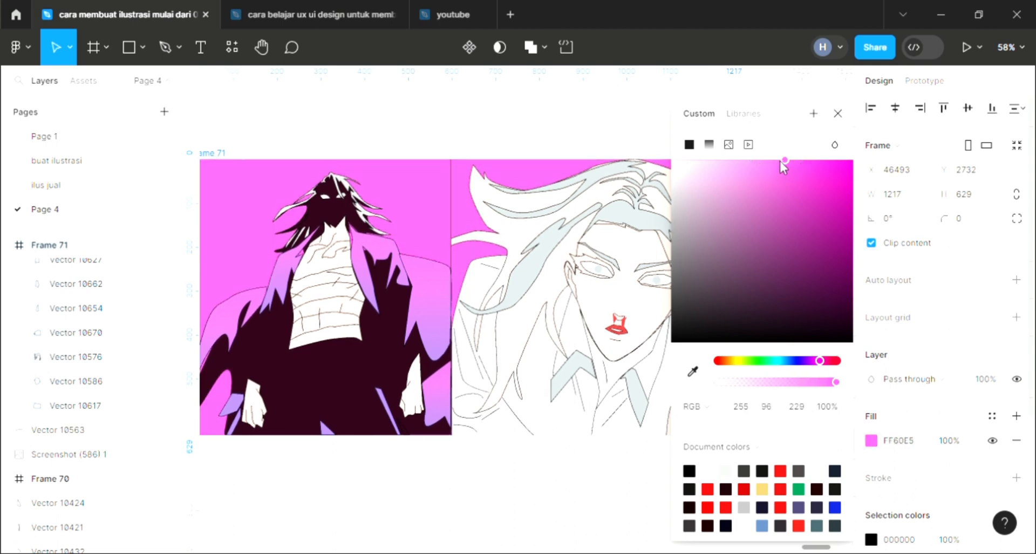
{"action": "left_click", "coordinate": [838, 113]}
{"action": "scroll", "coordinate": [493, 266], "scroll_direction": "left", "scroll_amount": 2}
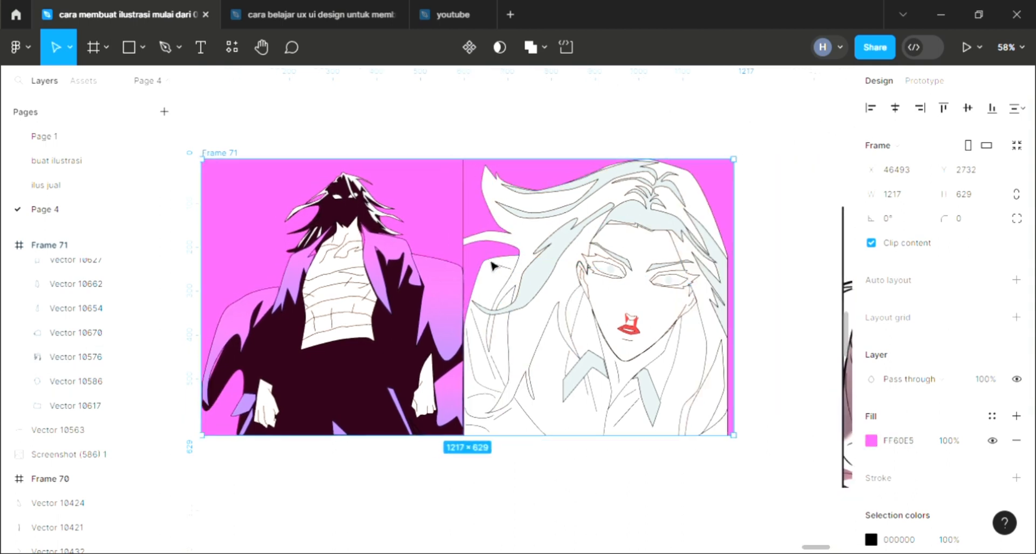
{"action": "scroll", "coordinate": [493, 266], "scroll_direction": "up", "scroll_amount": 2}
{"action": "scroll", "coordinate": [481, 265], "scroll_direction": "left", "scroll_amount": 2}
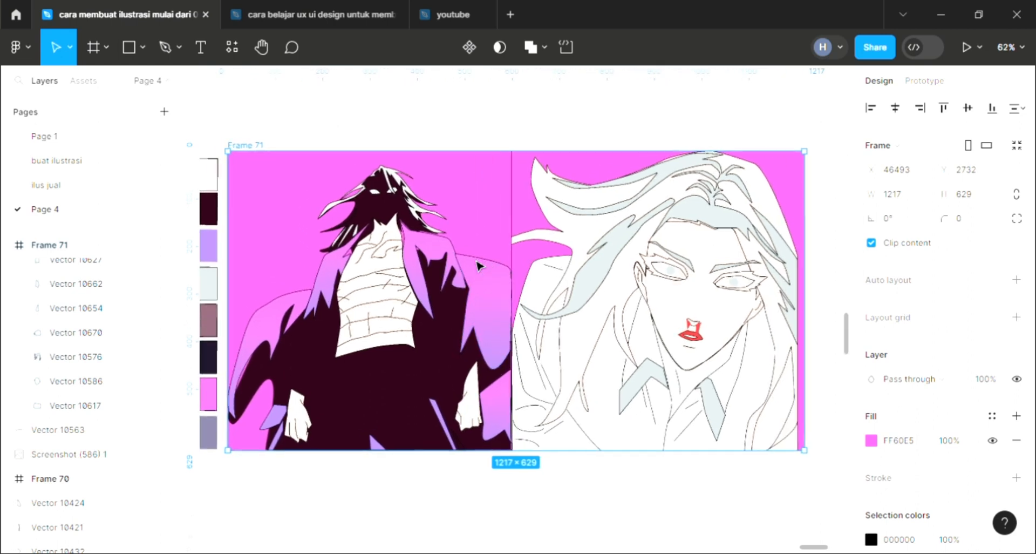
{"action": "scroll", "coordinate": [480, 266], "scroll_direction": "up", "scroll_amount": 3}
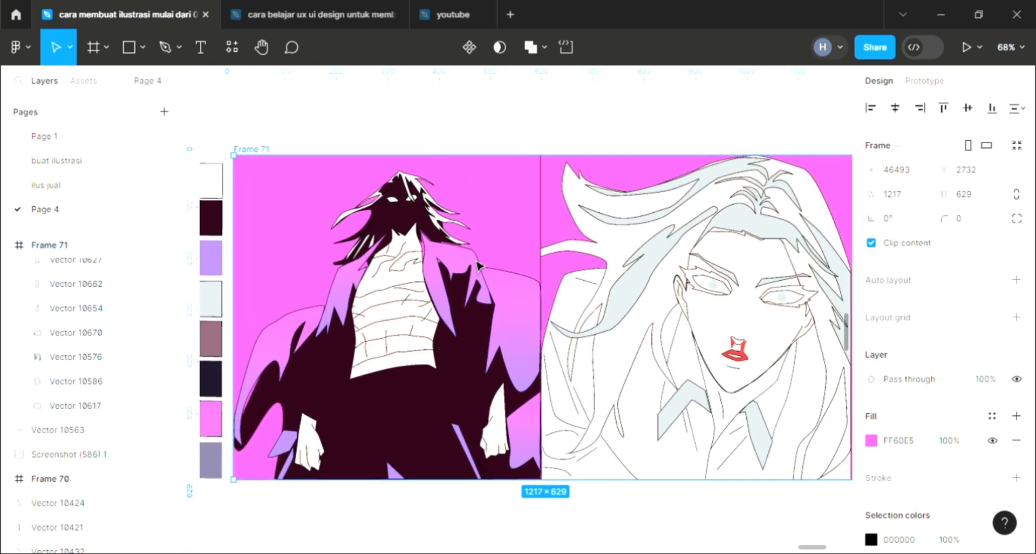